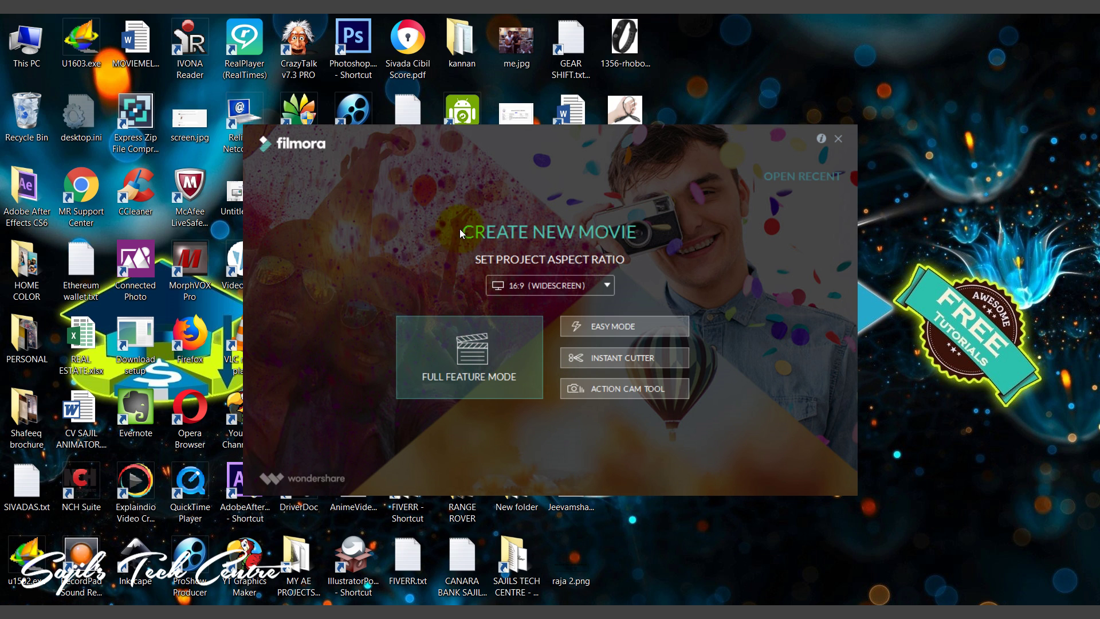
- Keep the 16:9 Widescreen aspect ratio and start the Full Feature Mode editor
{"action": "left_click", "coordinate": [567, 286]}
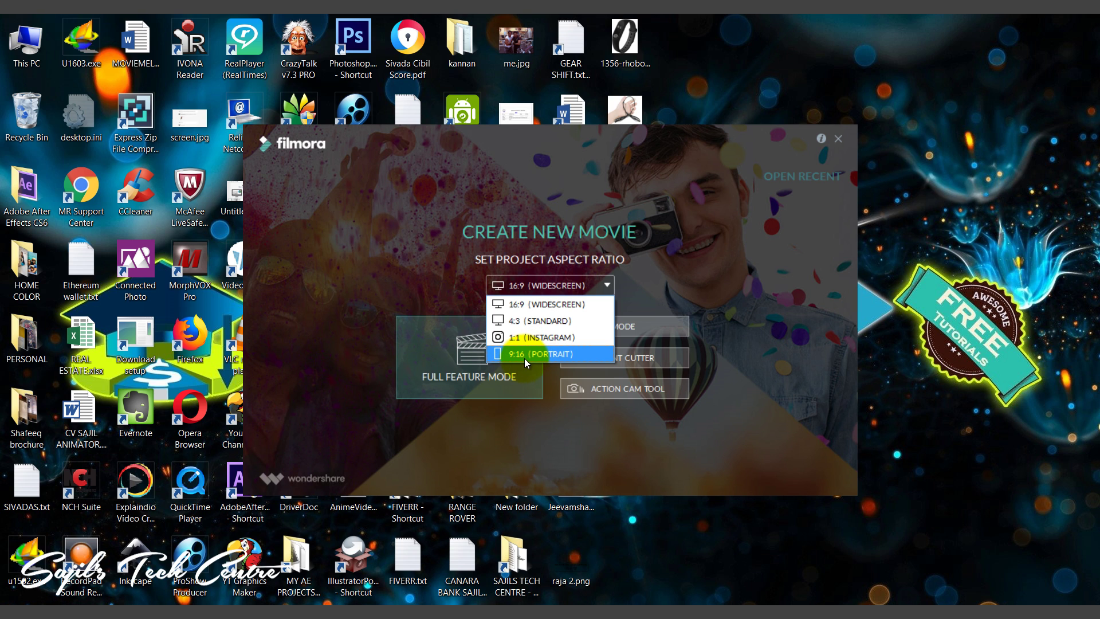
{"action": "left_click", "coordinate": [558, 305]}
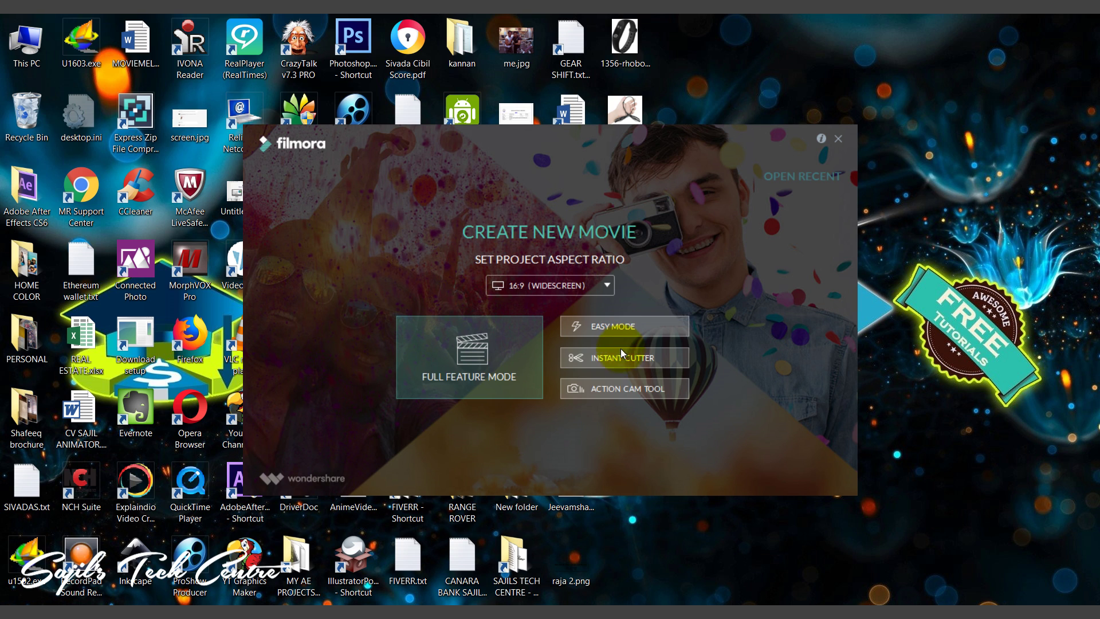
{"action": "left_click", "coordinate": [483, 350]}
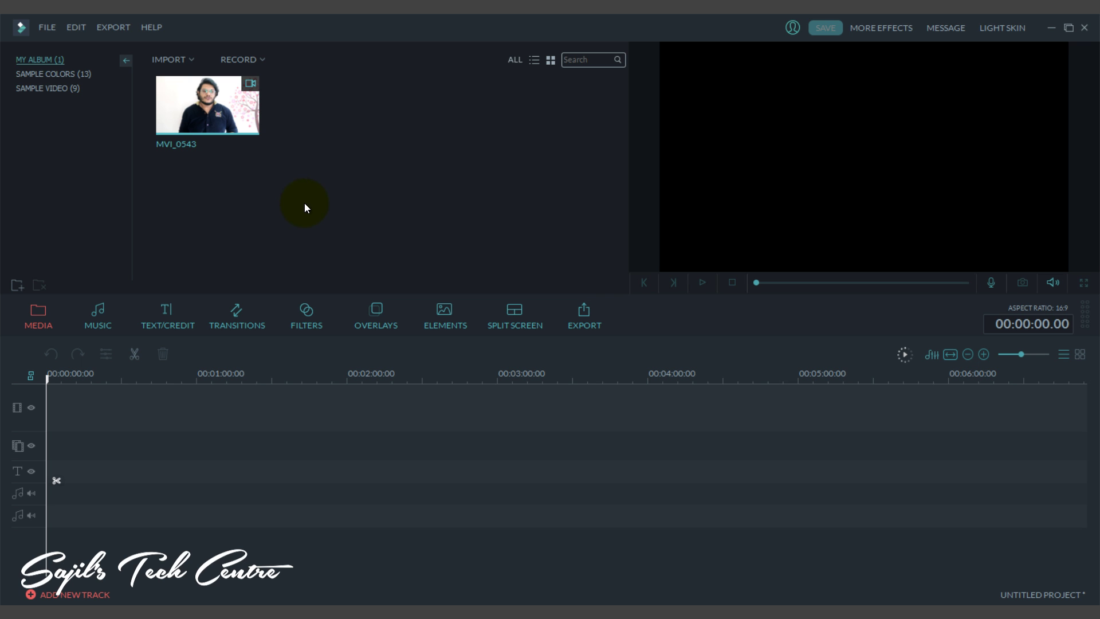
- Cancel the media file import and load the MVI_0543 clip into the preview player
{"action": "left_click", "coordinate": [166, 60]}
{"action": "left_click", "coordinate": [197, 77]}
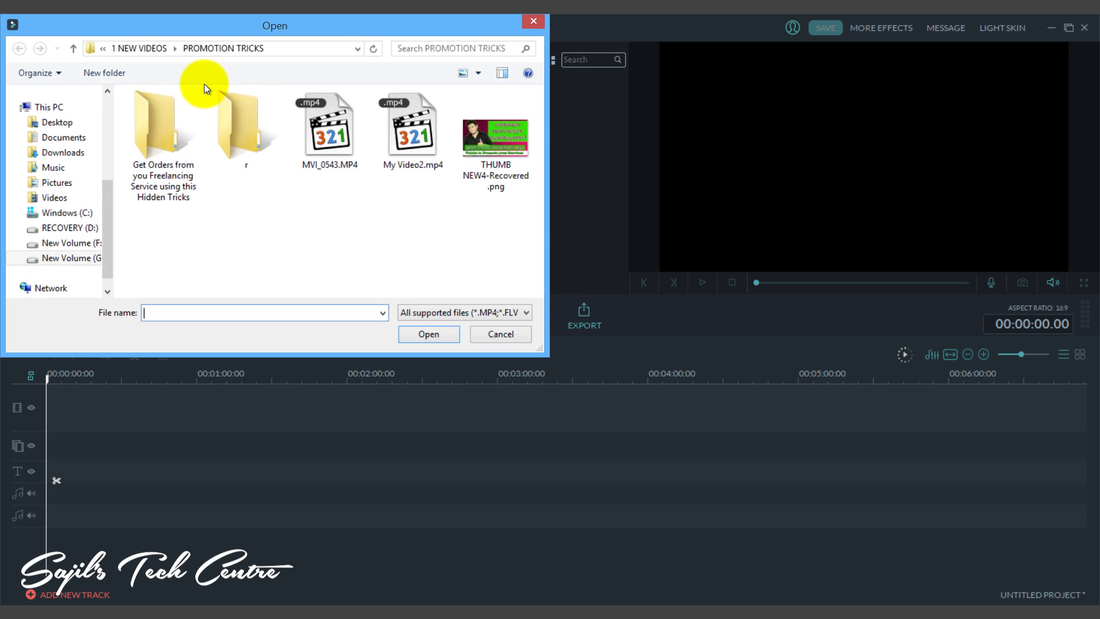
{"action": "left_click", "coordinate": [537, 26]}
{"action": "left_click", "coordinate": [249, 117]}
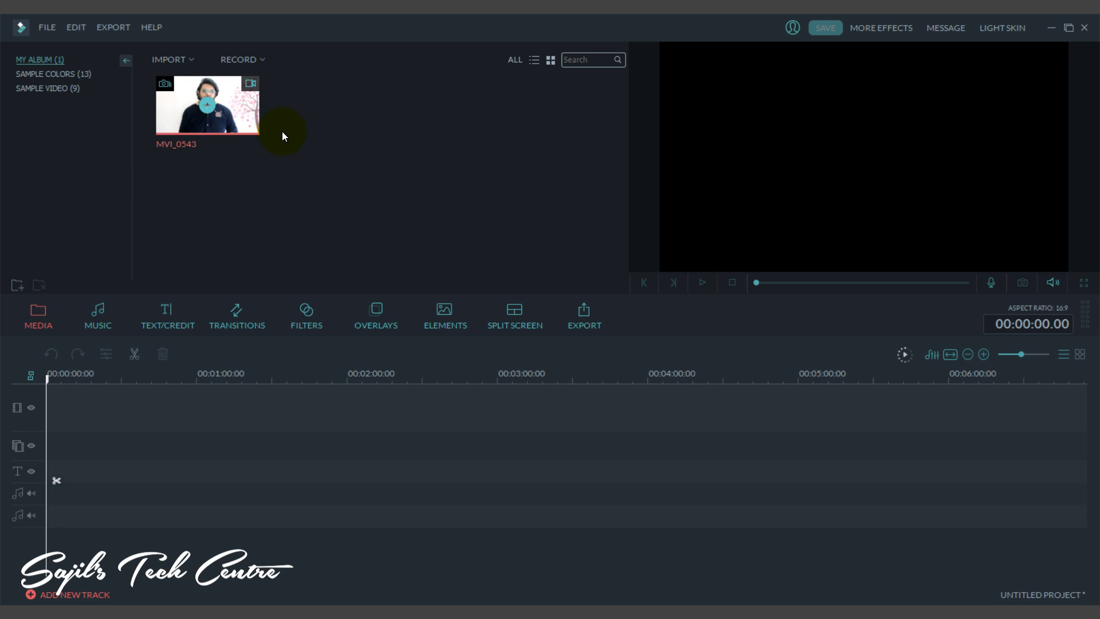
{"action": "double_click", "coordinate": [234, 133]}
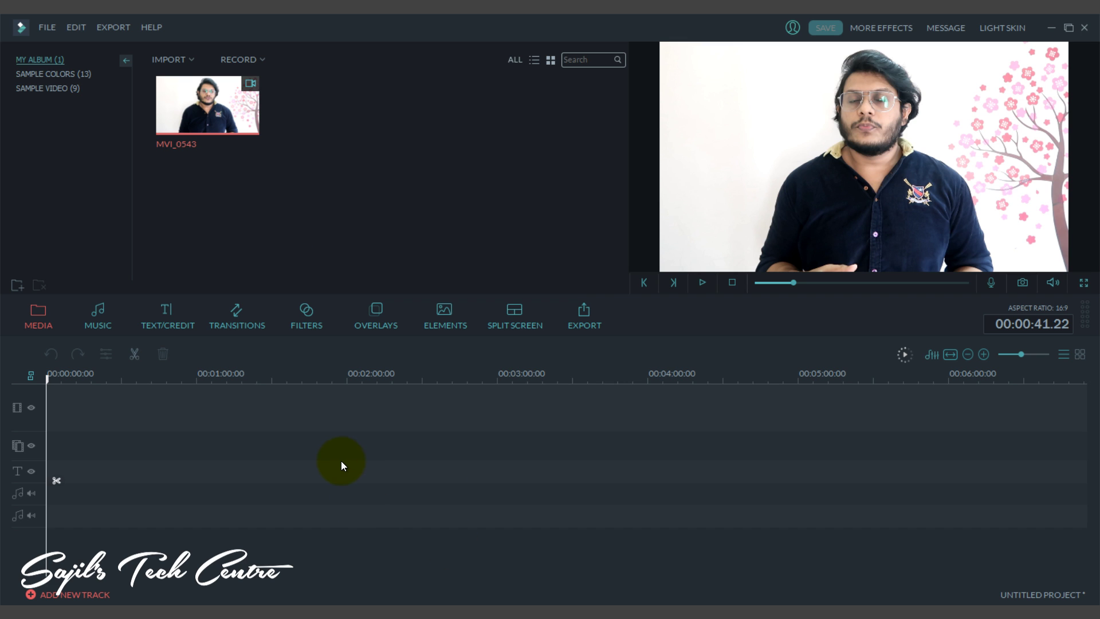
- Add the MVI_0543 clip to the project timeline from its right-click menu
{"action": "right_click", "coordinate": [229, 129]}
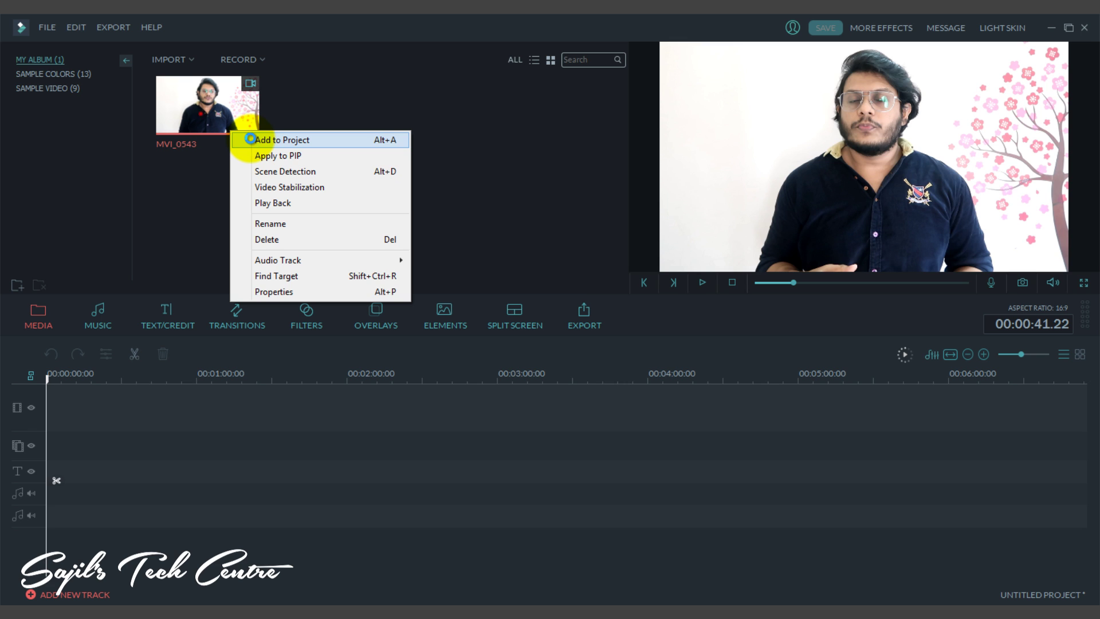
{"action": "left_click", "coordinate": [249, 140]}
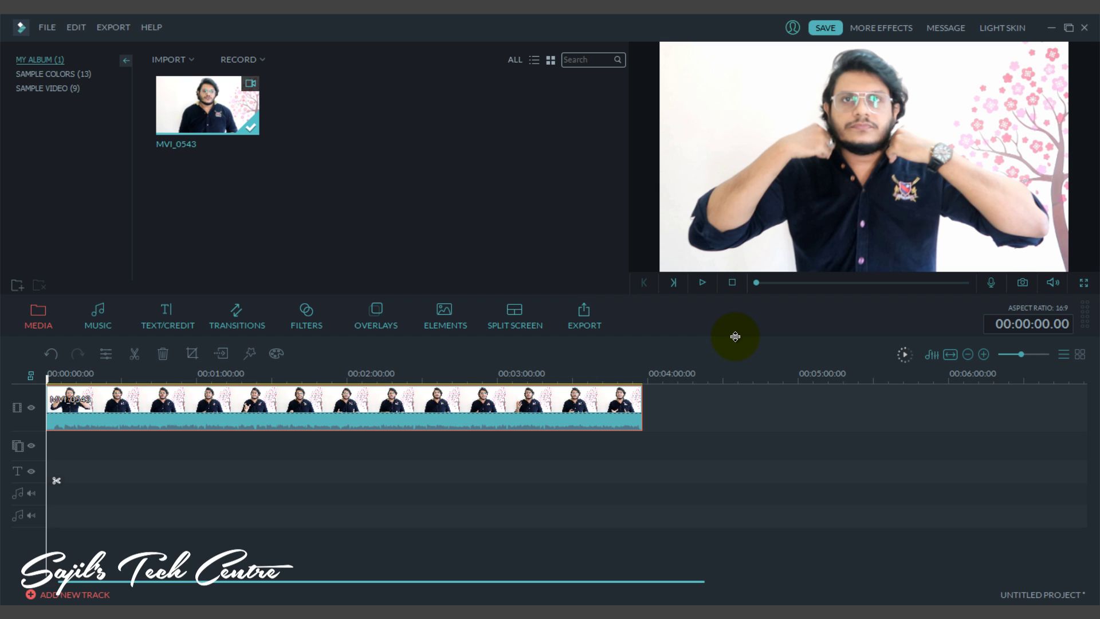
- Split the clip at 00:00:02.21 and delete the short opening piece
{"action": "left_click_drag", "start_coordinate": [735, 336], "coordinate": [737, 372]}
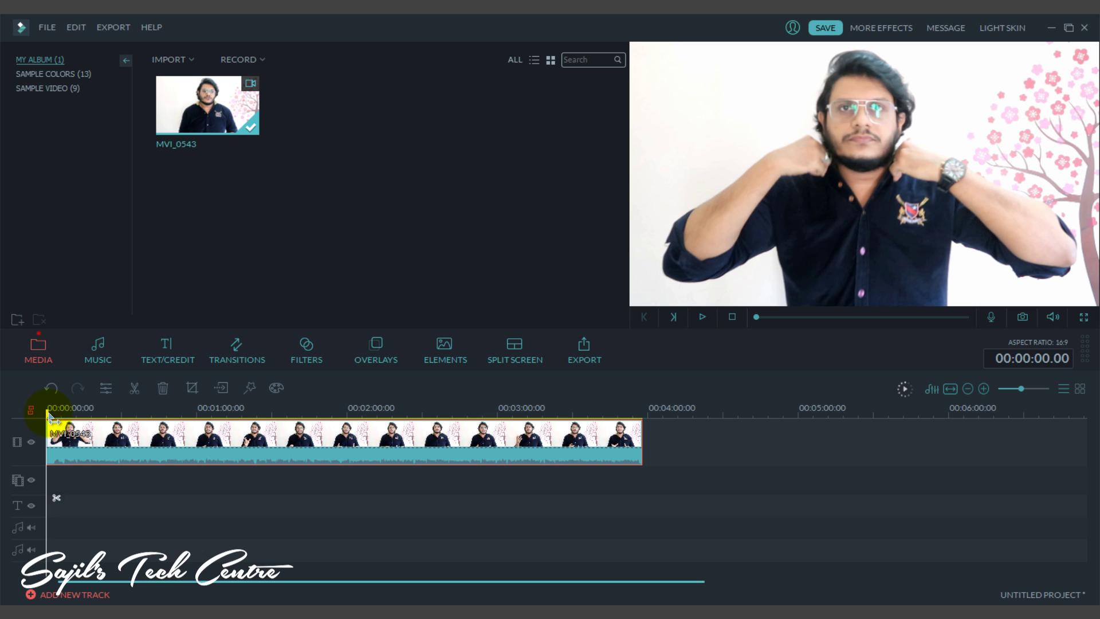
{"action": "left_click_drag", "start_coordinate": [50, 419], "coordinate": [51, 424]}
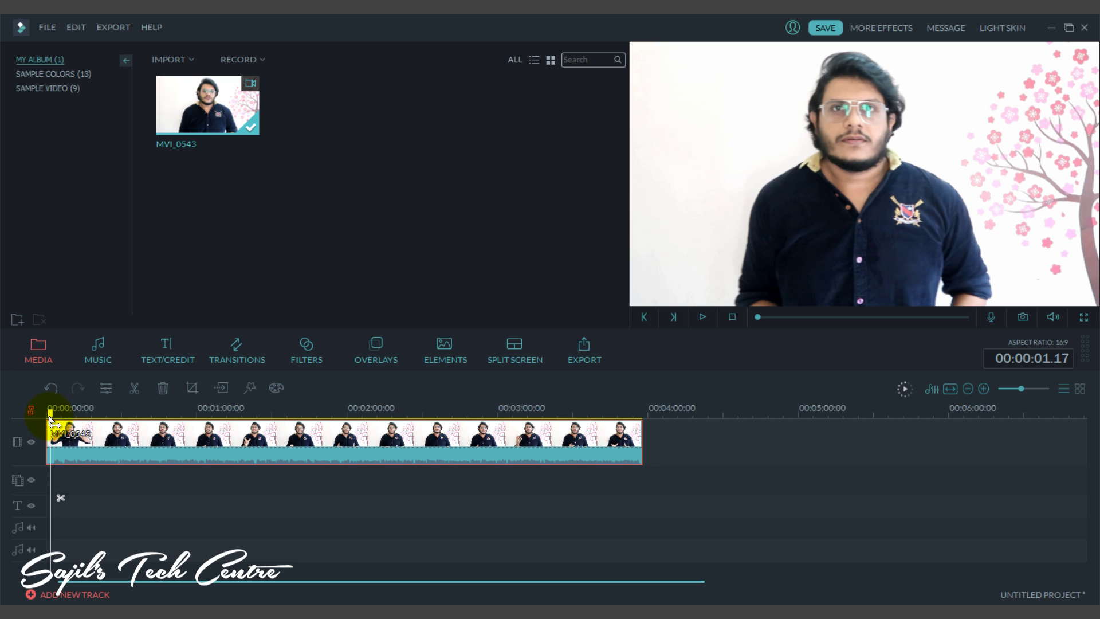
{"action": "left_click_drag", "start_coordinate": [52, 421], "coordinate": [54, 421]}
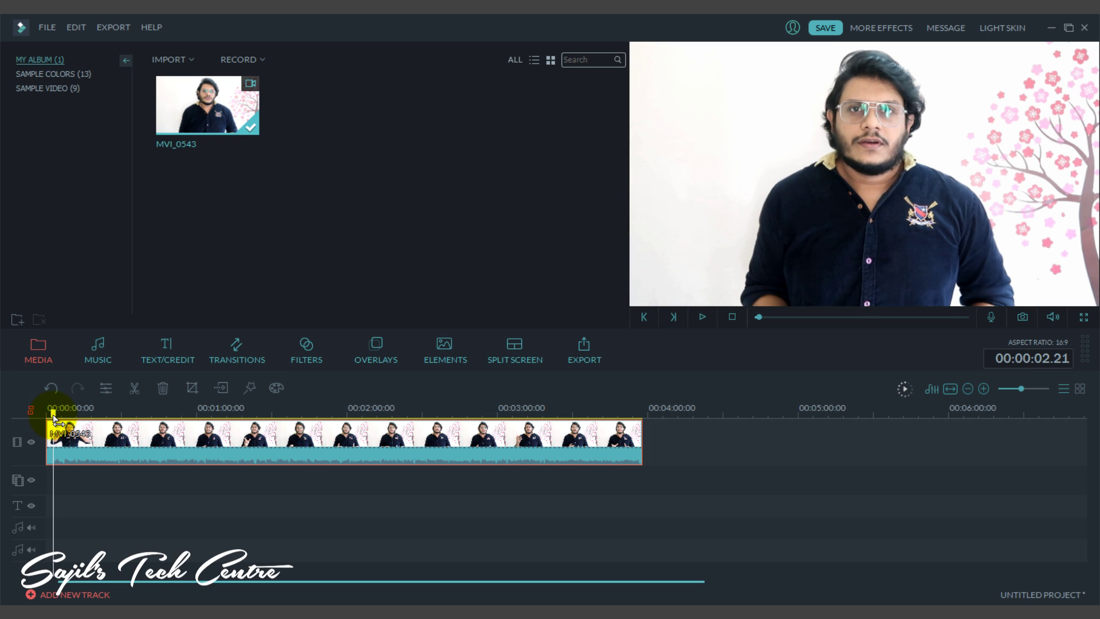
{"action": "left_click", "coordinate": [135, 388]}
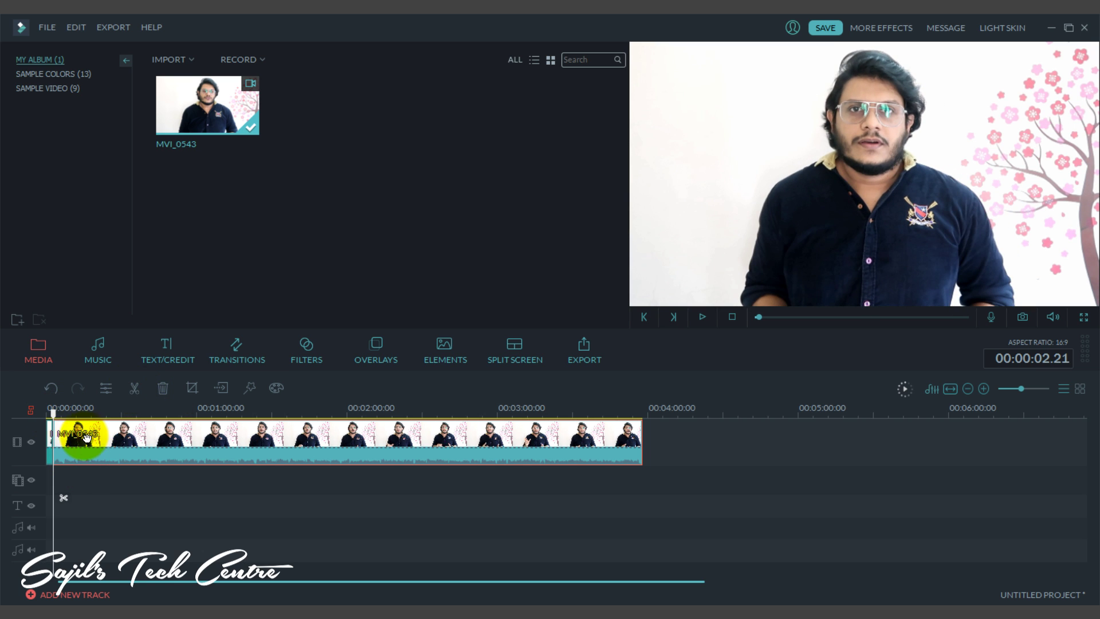
{"action": "left_click", "coordinate": [50, 441]}
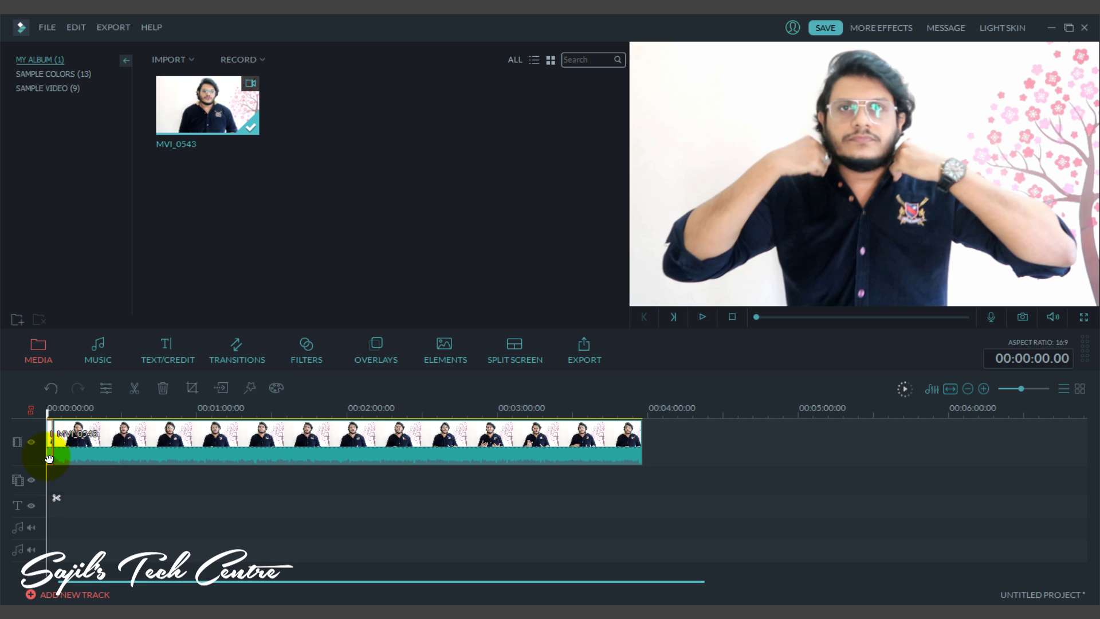
{"action": "key", "text": "Delete"}
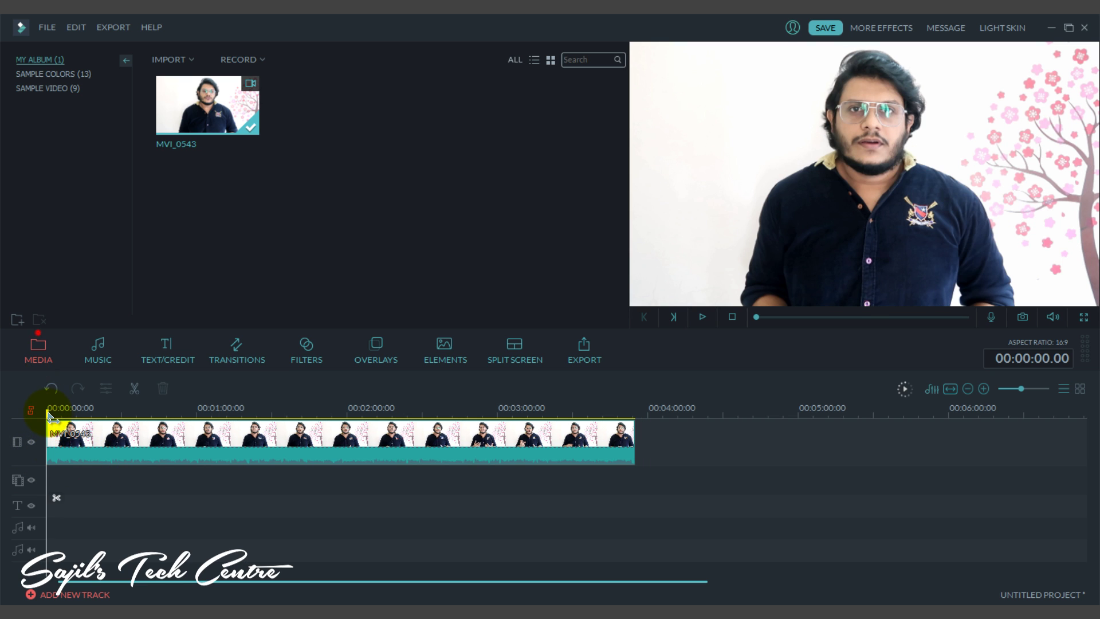
- Review the trimmed MVI_0543 clip and bring up its video Edit settings
{"action": "left_click_drag", "start_coordinate": [50, 418], "coordinate": [553, 433]}
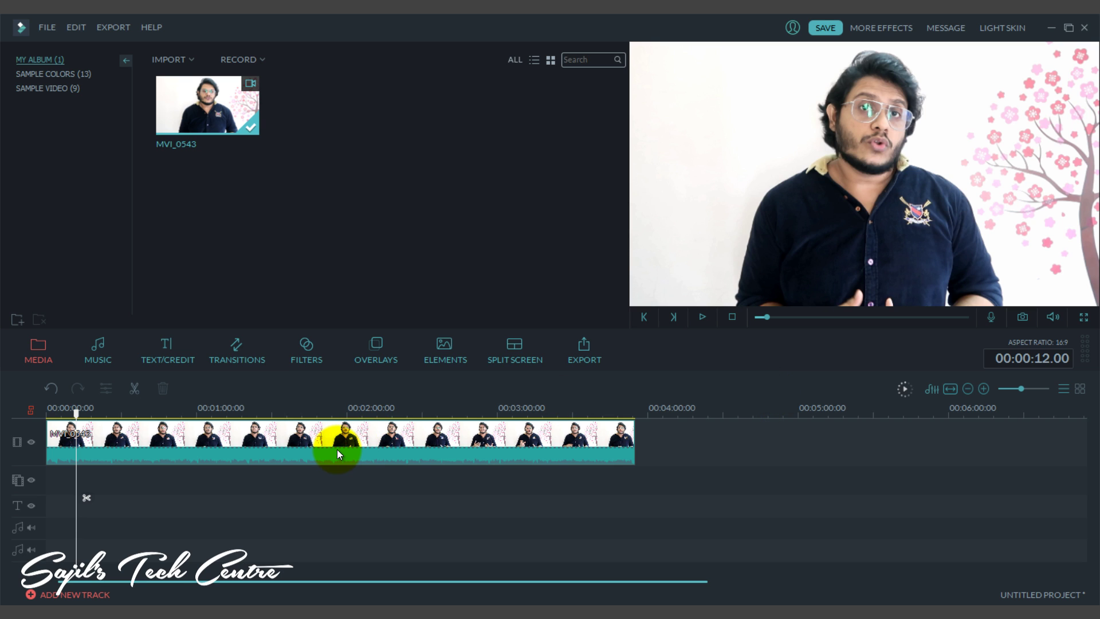
{"action": "mouse_move", "coordinate": [76, 423]}
{"action": "left_mouse_down"}
{"action": "mouse_move", "coordinate": [58, 426]}
{"action": "mouse_move", "coordinate": [79, 427]}
{"action": "left_mouse_up"}
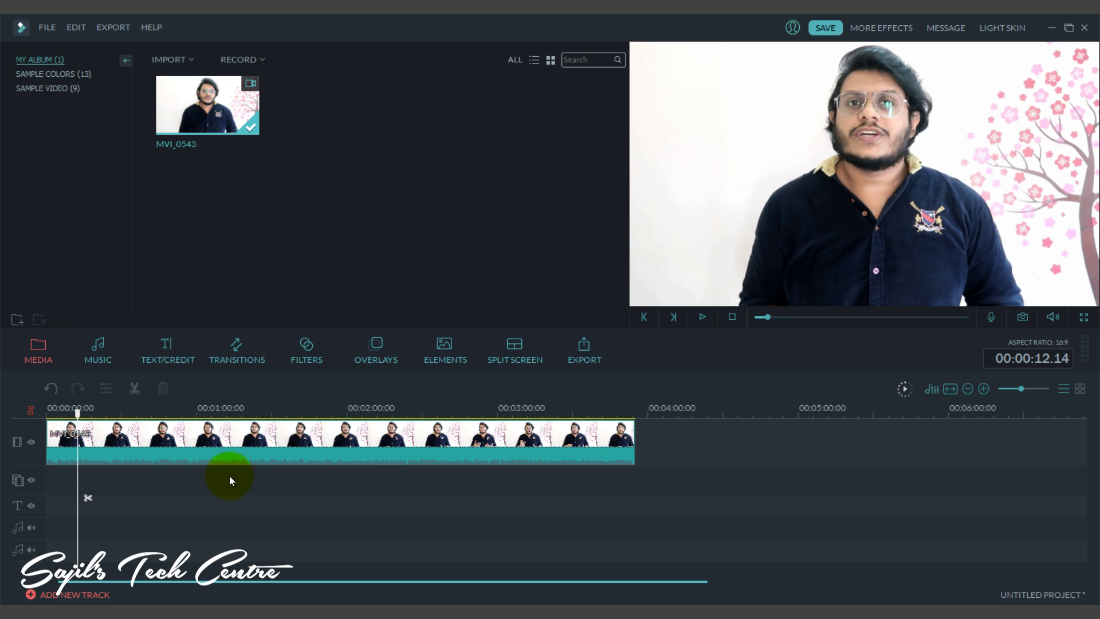
{"action": "left_click", "coordinate": [201, 449]}
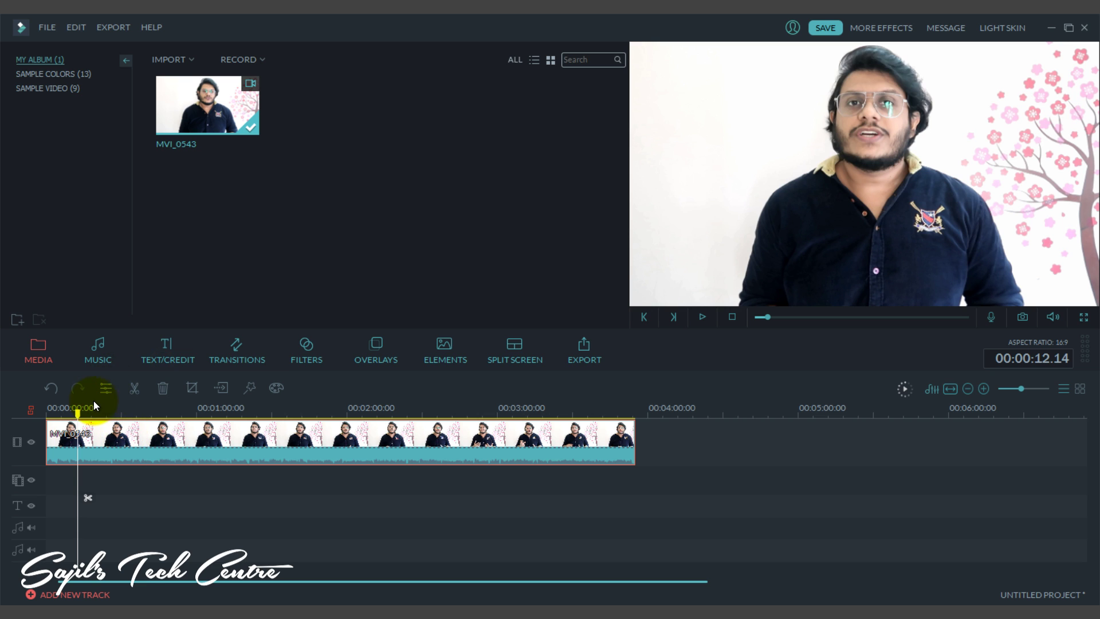
{"action": "left_click", "coordinate": [105, 389]}
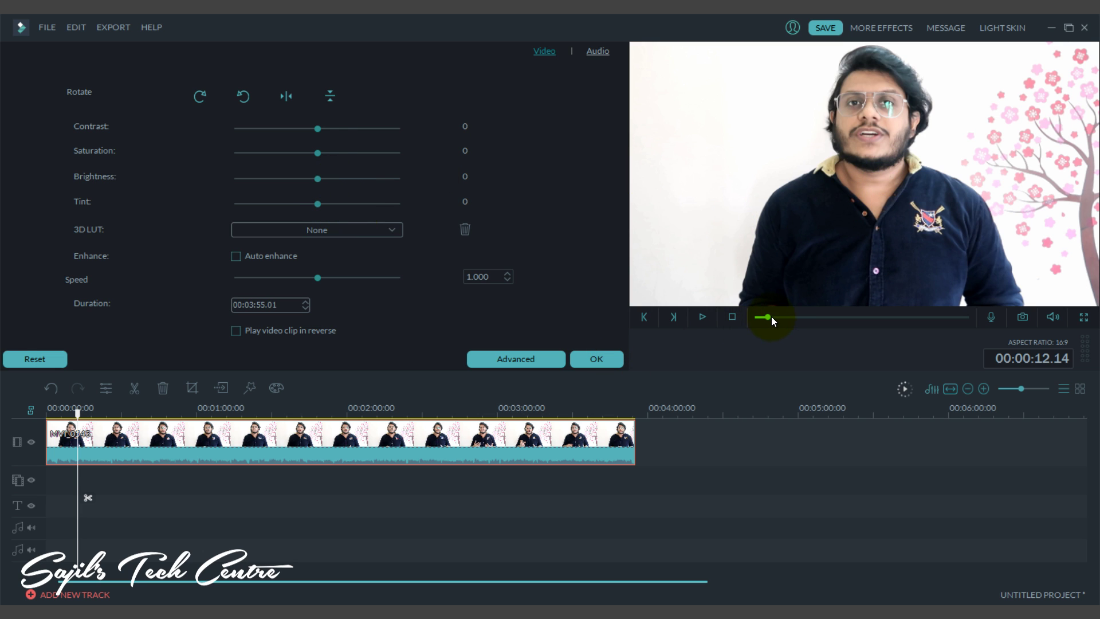
- Drag the colour sliders so MVI_0543 reads contrast 13, saturation 6 and tint 9
{"action": "left_click_drag", "start_coordinate": [771, 316], "coordinate": [770, 317]}
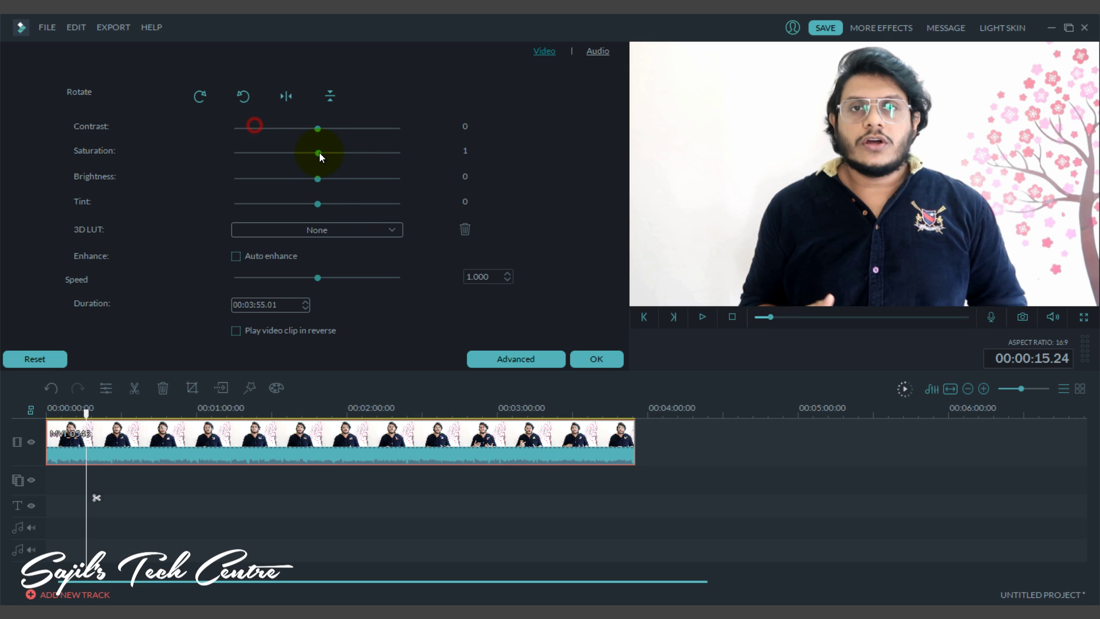
{"action": "left_click_drag", "start_coordinate": [318, 153], "coordinate": [326, 130]}
{"action": "left_click_drag", "start_coordinate": [318, 206], "coordinate": [349, 206]}
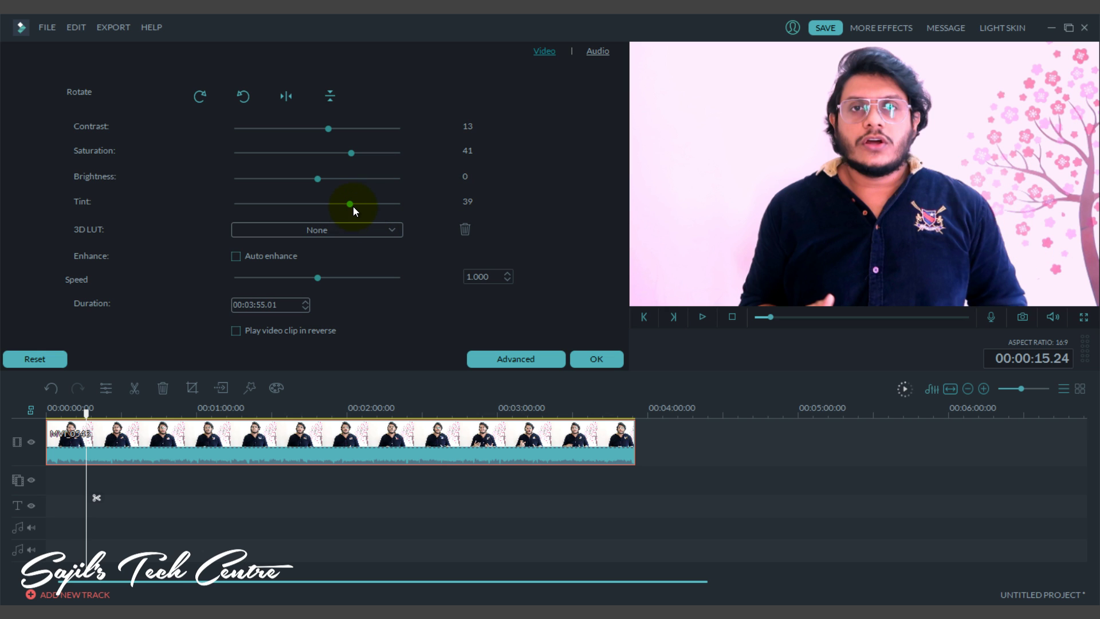
{"action": "left_click_drag", "start_coordinate": [346, 204], "coordinate": [324, 205]}
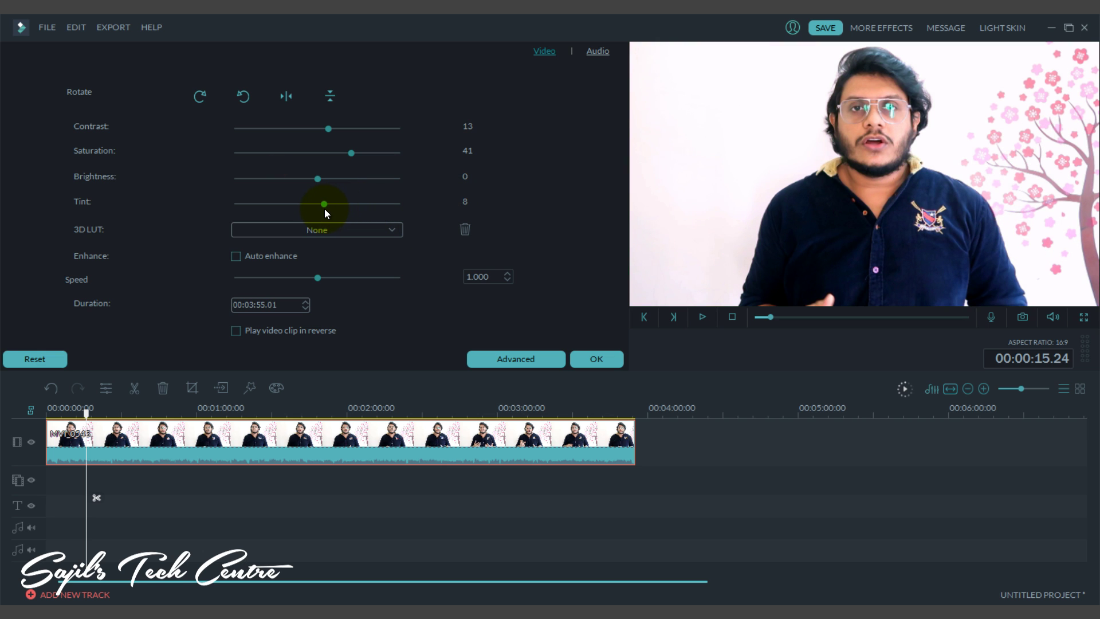
{"action": "left_click_drag", "start_coordinate": [347, 145], "coordinate": [325, 159]}
- Try the 007 Series, B&W Film, Cool Film and Star Wars LUTs, then set 3D LUT to None
{"action": "left_click", "coordinate": [358, 229]}
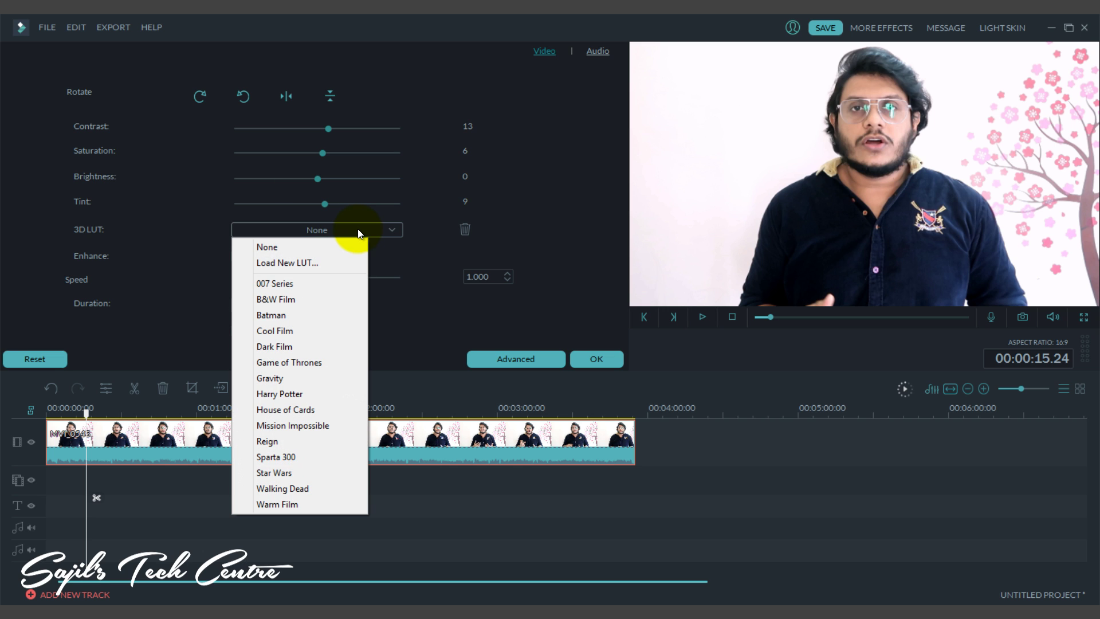
{"action": "left_click", "coordinate": [291, 284]}
{"action": "left_click", "coordinate": [311, 232]}
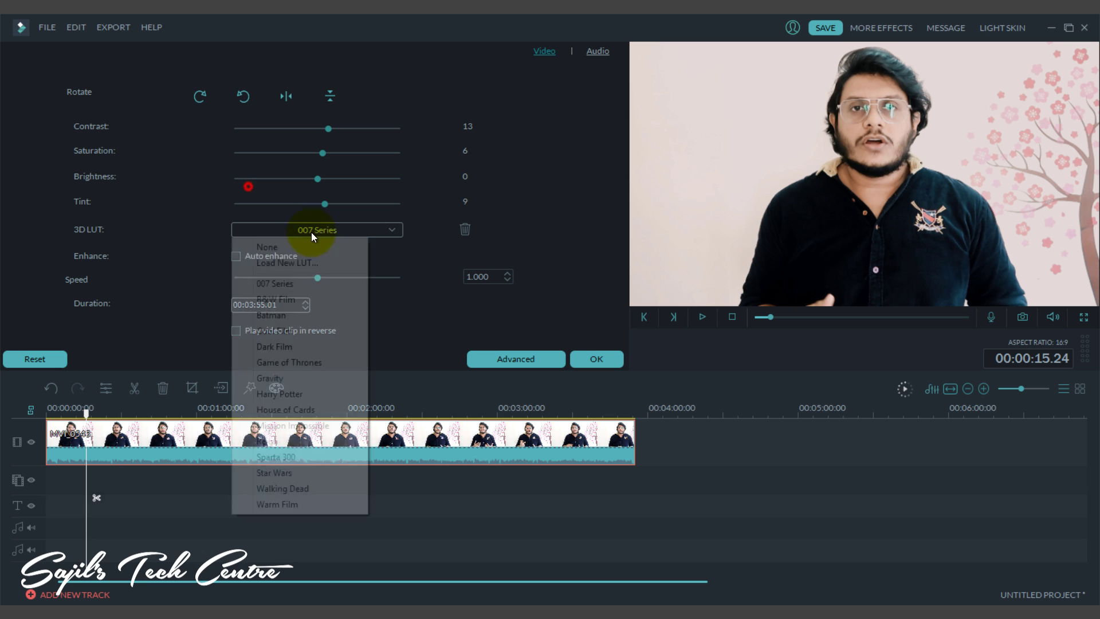
{"action": "left_click", "coordinate": [307, 302]}
{"action": "left_click", "coordinate": [356, 228]}
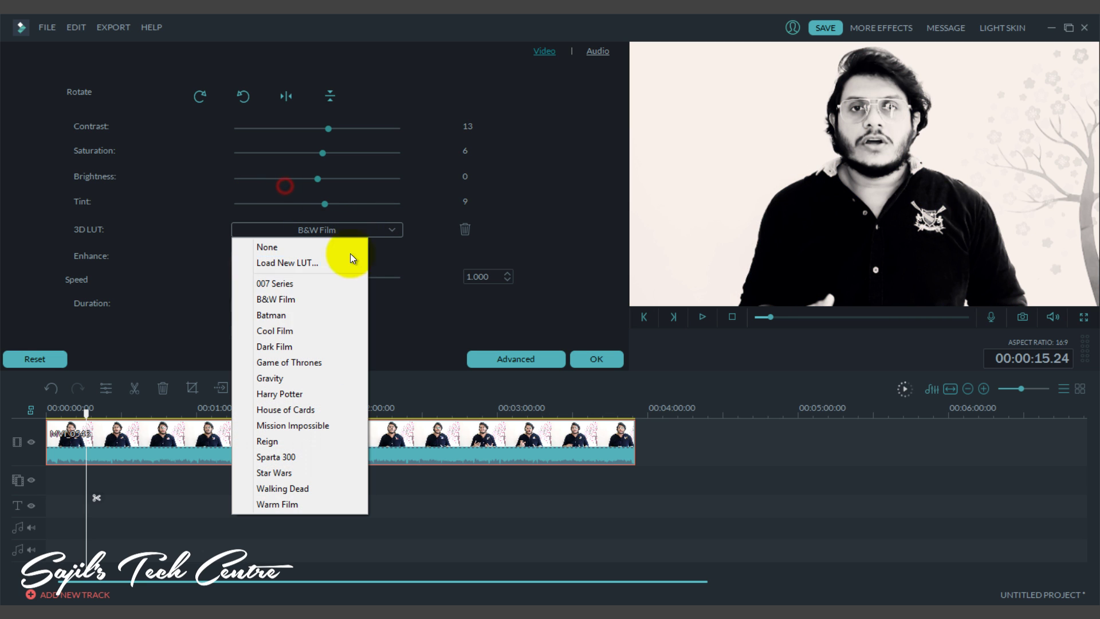
{"action": "left_click", "coordinate": [284, 330]}
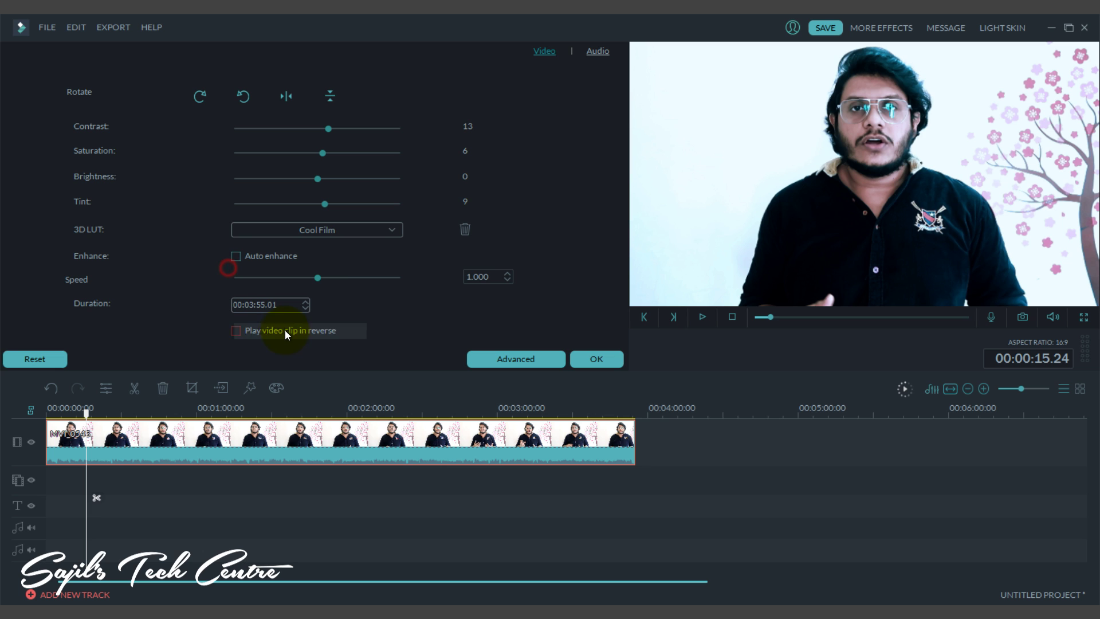
{"action": "left_click", "coordinate": [356, 231]}
{"action": "left_click", "coordinate": [288, 475]}
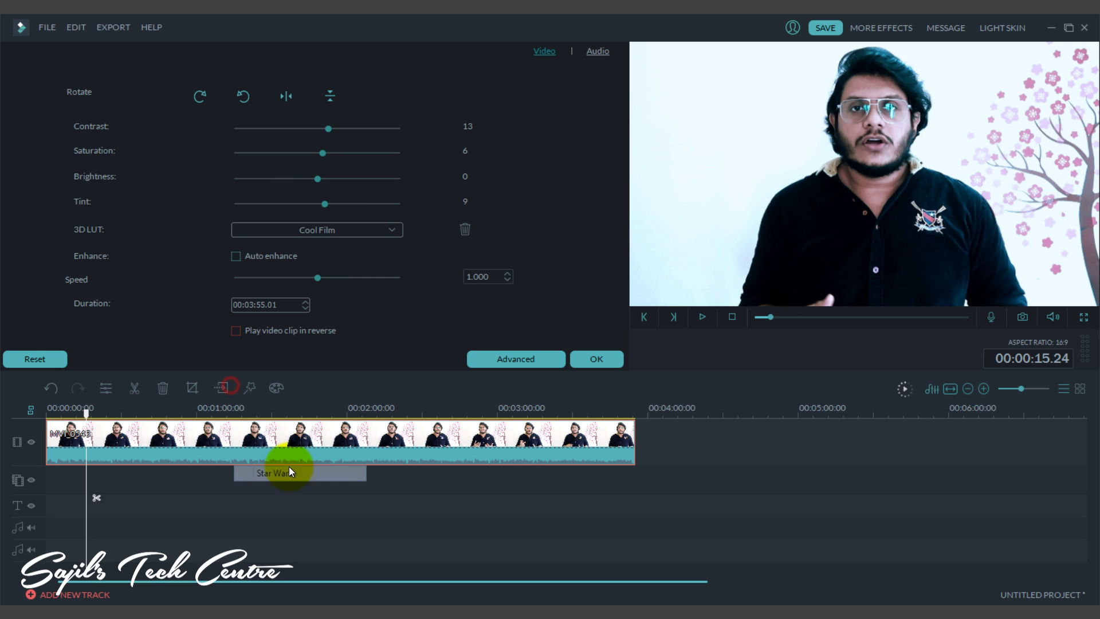
{"action": "left_click", "coordinate": [335, 229]}
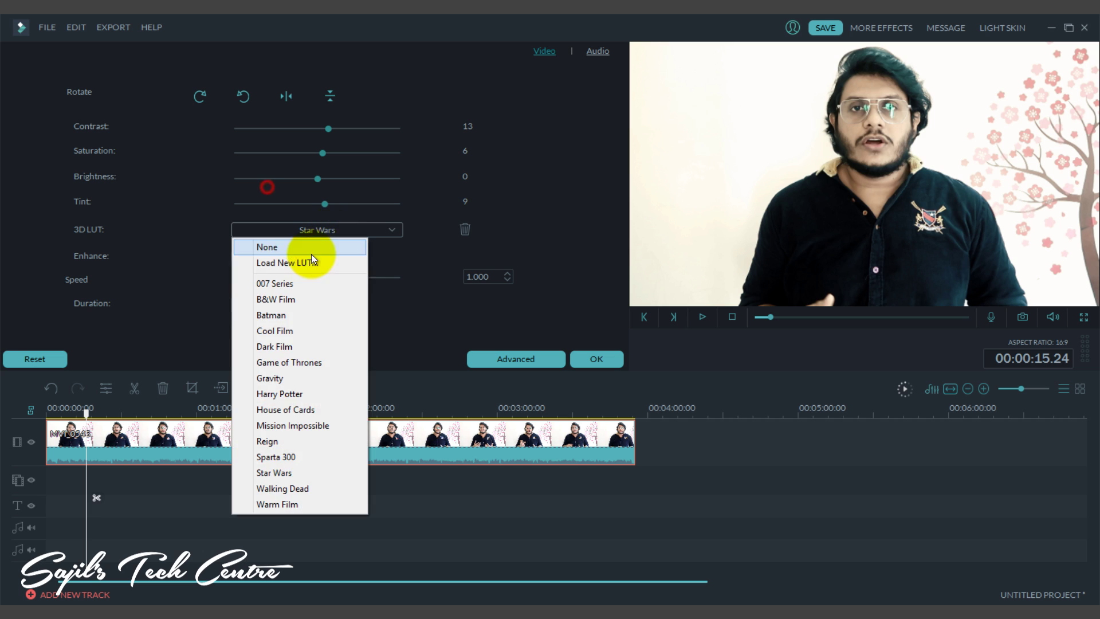
{"action": "left_click", "coordinate": [301, 244]}
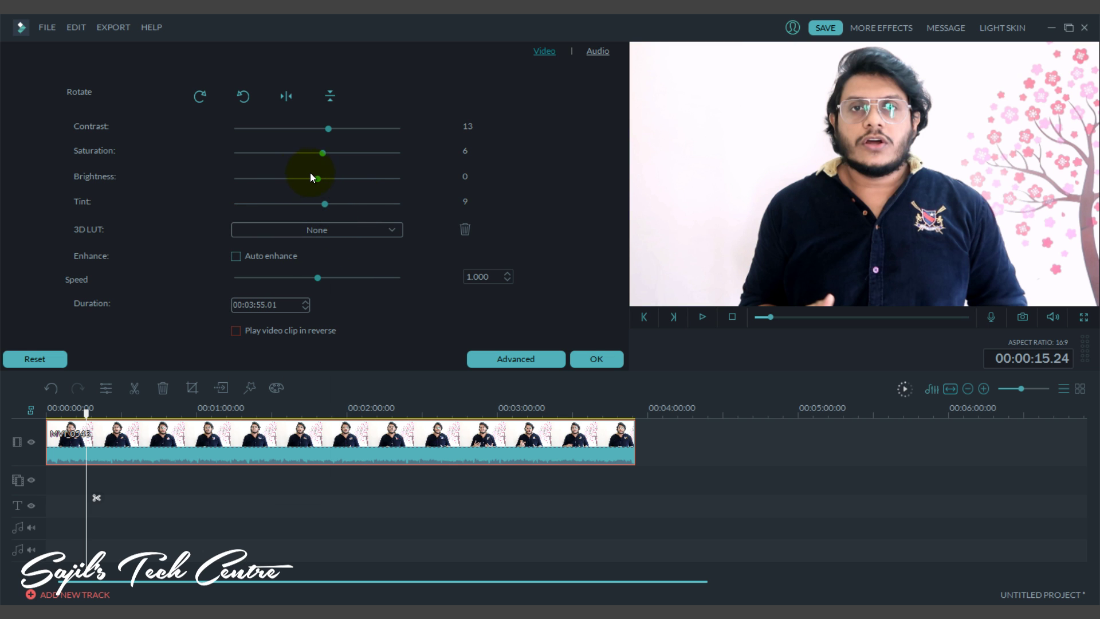
- Raise the clip's tint to 27 and settle its speed at 0.970
{"action": "left_click_drag", "start_coordinate": [322, 200], "coordinate": [339, 205]}
{"action": "mouse_move", "coordinate": [318, 279]}
{"action": "left_mouse_down"}
{"action": "mouse_move", "coordinate": [361, 280]}
{"action": "mouse_move", "coordinate": [321, 288]}
{"action": "left_mouse_up"}
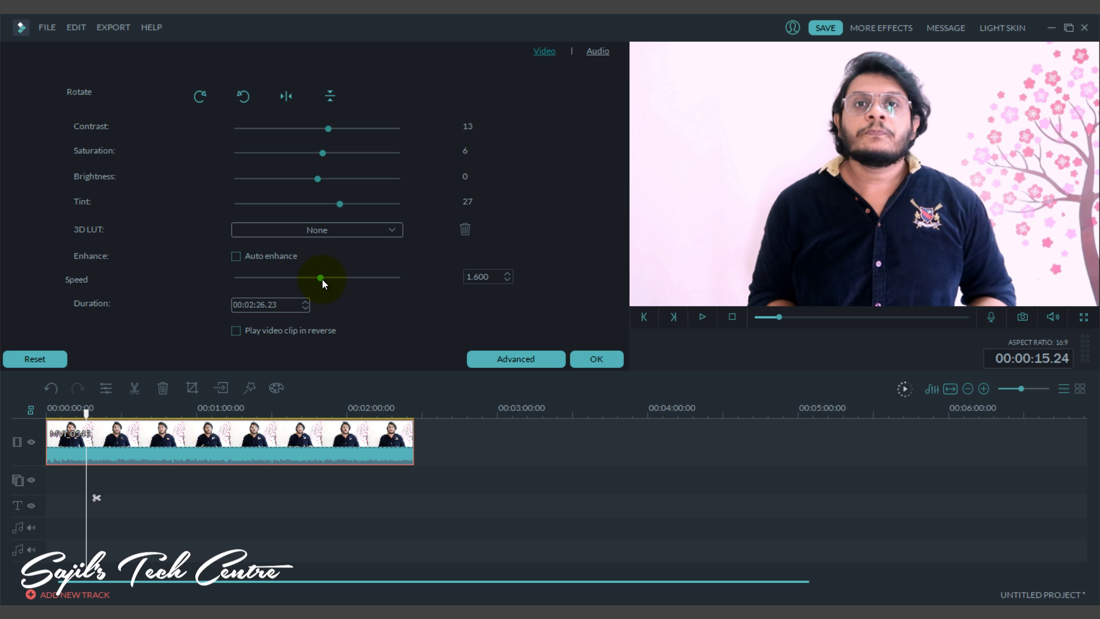
{"action": "left_click_drag", "start_coordinate": [322, 279], "coordinate": [327, 278]}
{"action": "left_click_drag", "start_coordinate": [319, 288], "coordinate": [344, 294]}
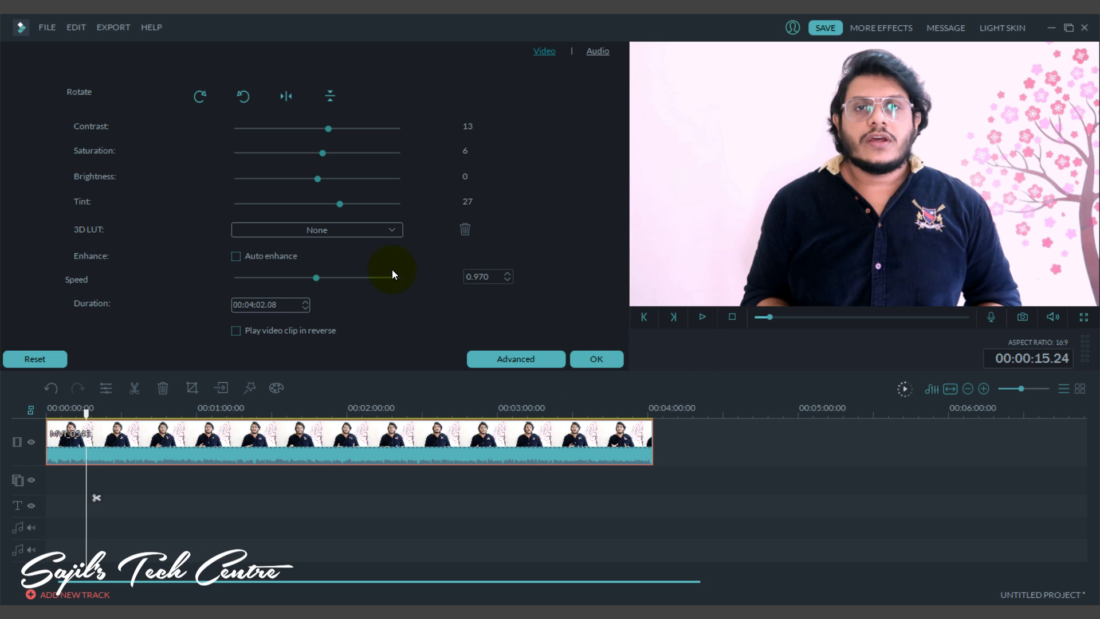
- Confirm the clip settings, then preview the Japanika music track with the playhead at the clip start
{"action": "left_click", "coordinate": [609, 362]}
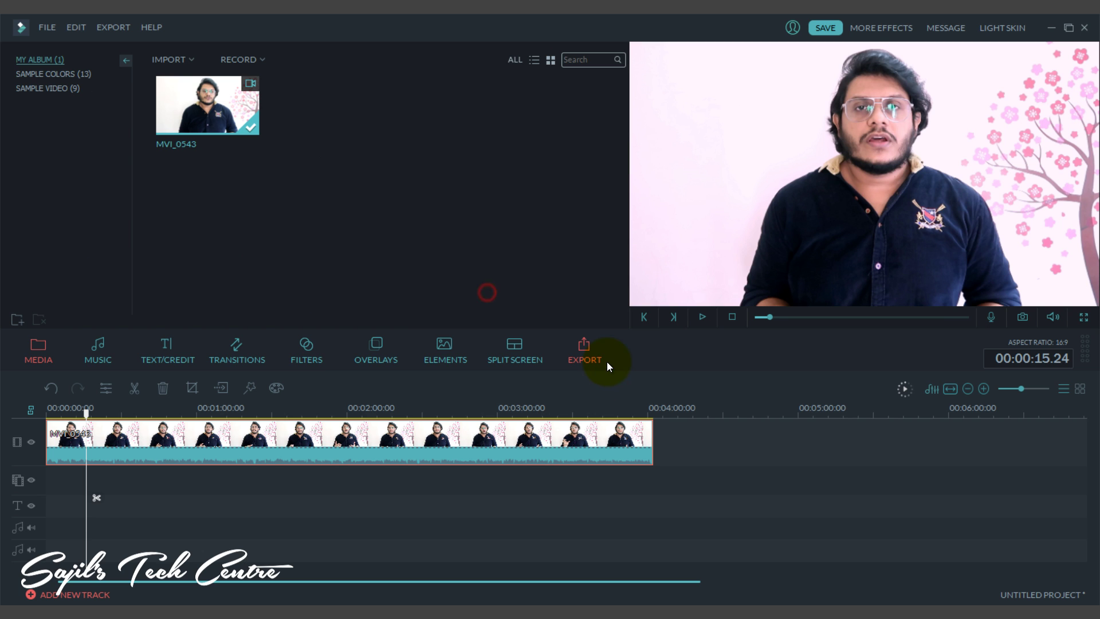
{"action": "left_click", "coordinate": [80, 411]}
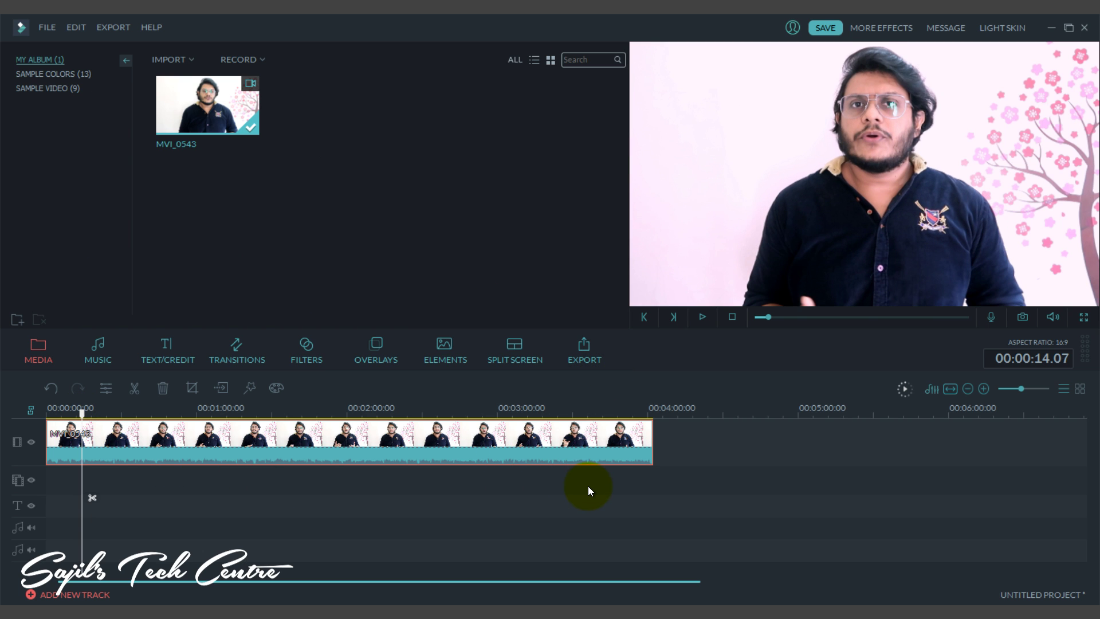
{"action": "left_click", "coordinate": [97, 349]}
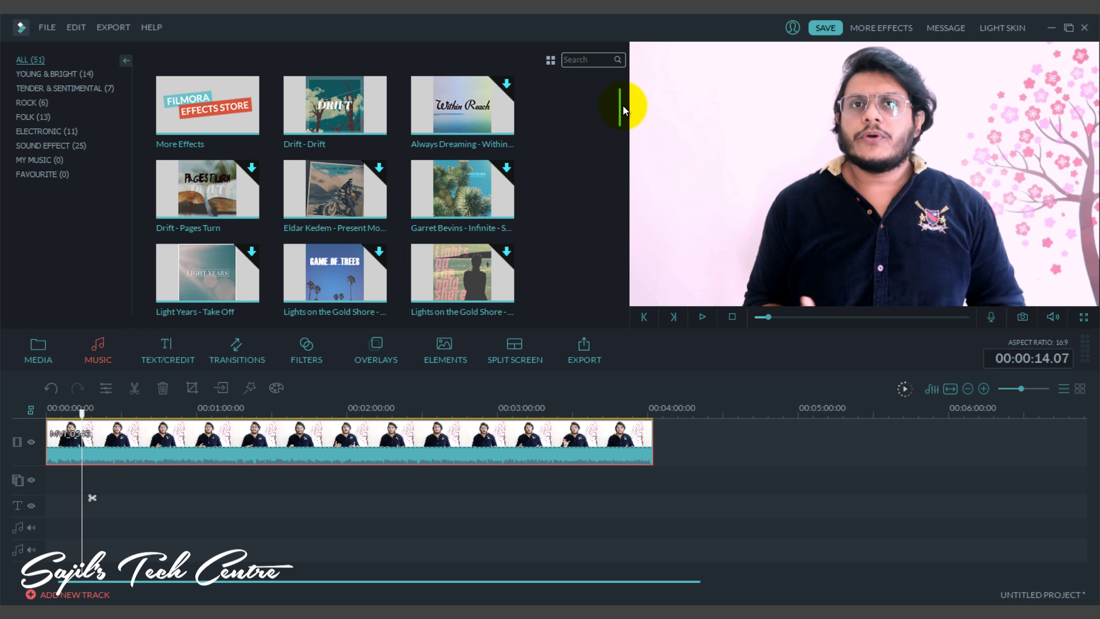
{"action": "left_click_drag", "start_coordinate": [623, 106], "coordinate": [625, 193]}
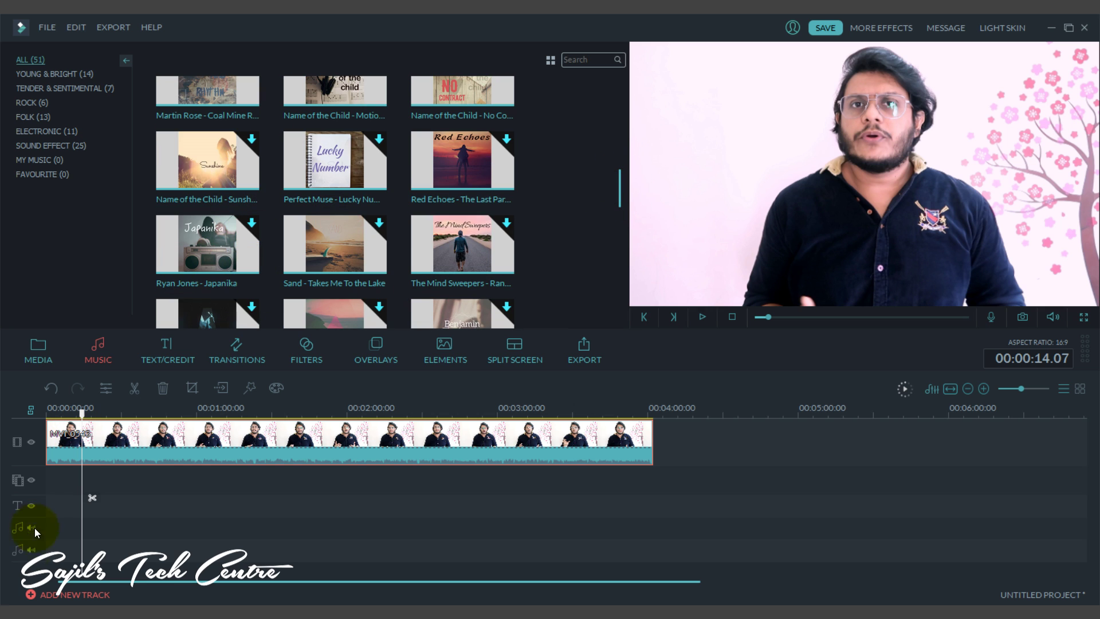
{"action": "left_click", "coordinate": [47, 422]}
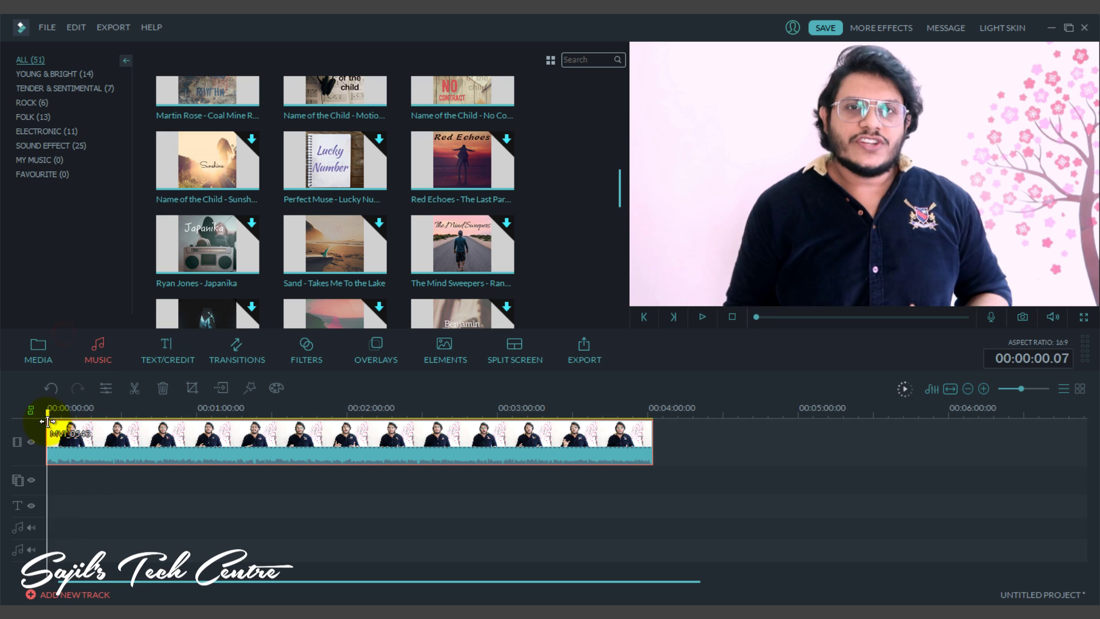
{"action": "double_click", "coordinate": [204, 249]}
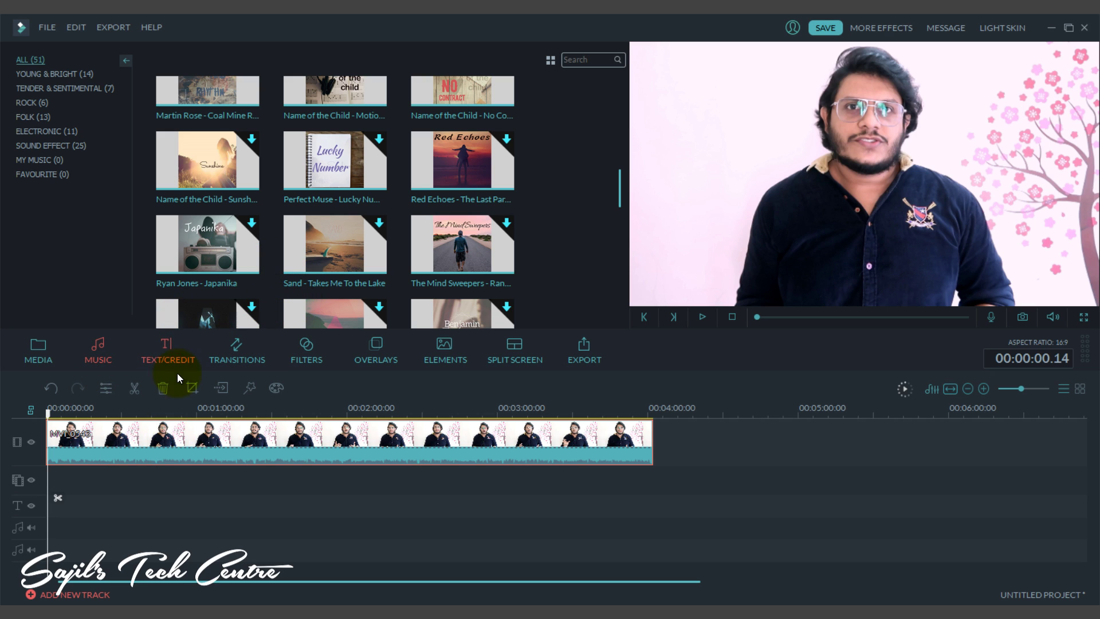
- Browse the Text/Credit Opener templates, inspecting Opener 19 without applying it
{"action": "left_click", "coordinate": [171, 345]}
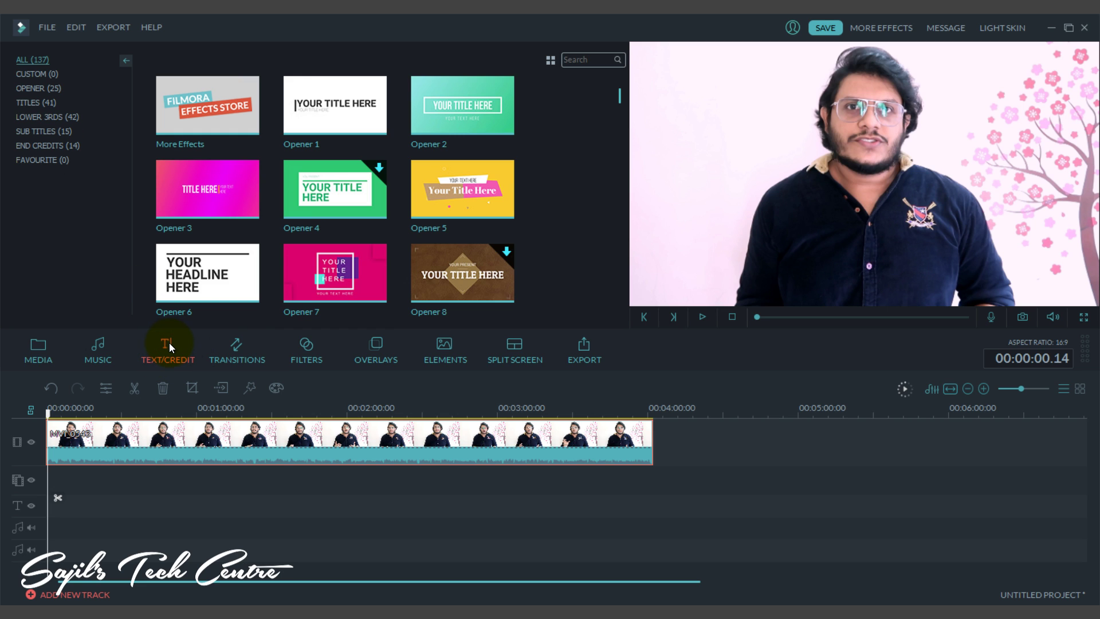
{"action": "left_click_drag", "start_coordinate": [619, 92], "coordinate": [623, 106]}
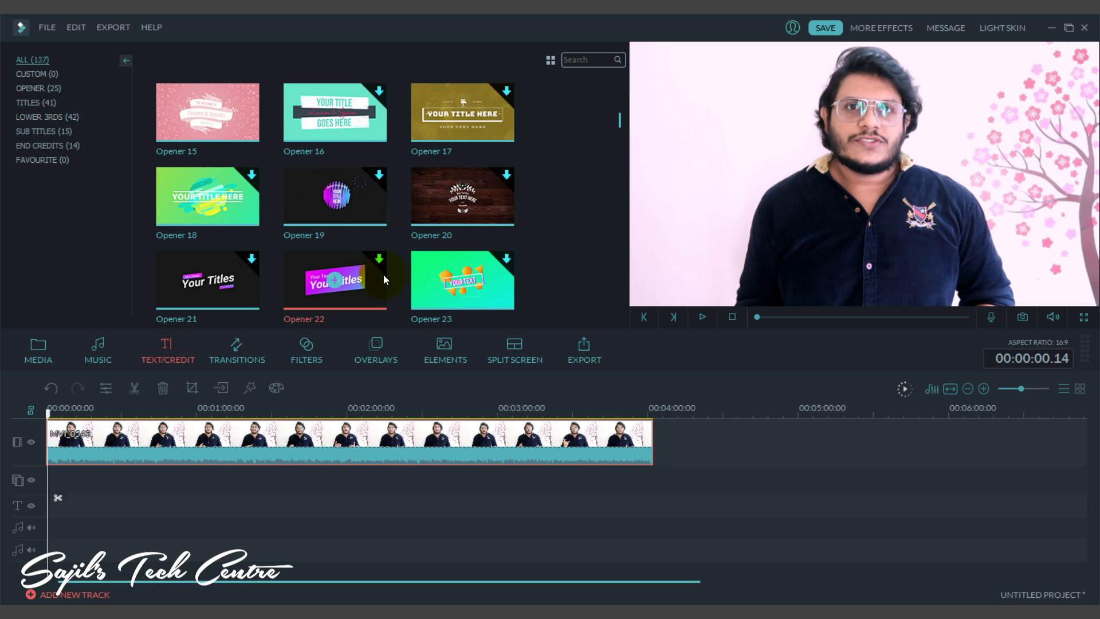
{"action": "left_click", "coordinate": [321, 231]}
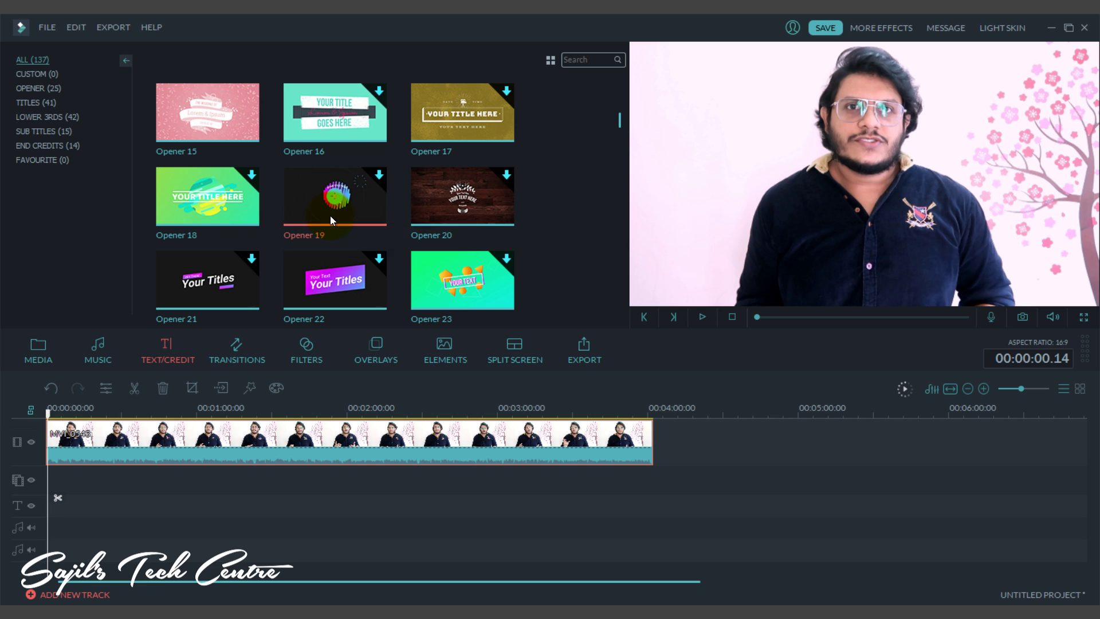
{"action": "right_click", "coordinate": [330, 215]}
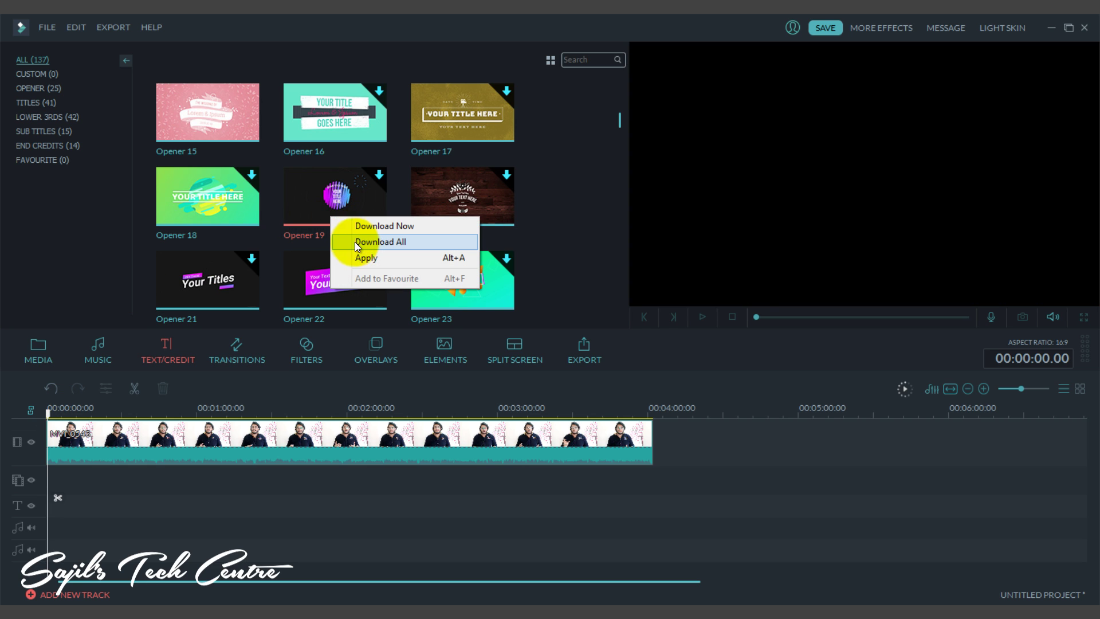
{"action": "left_click", "coordinate": [569, 233]}
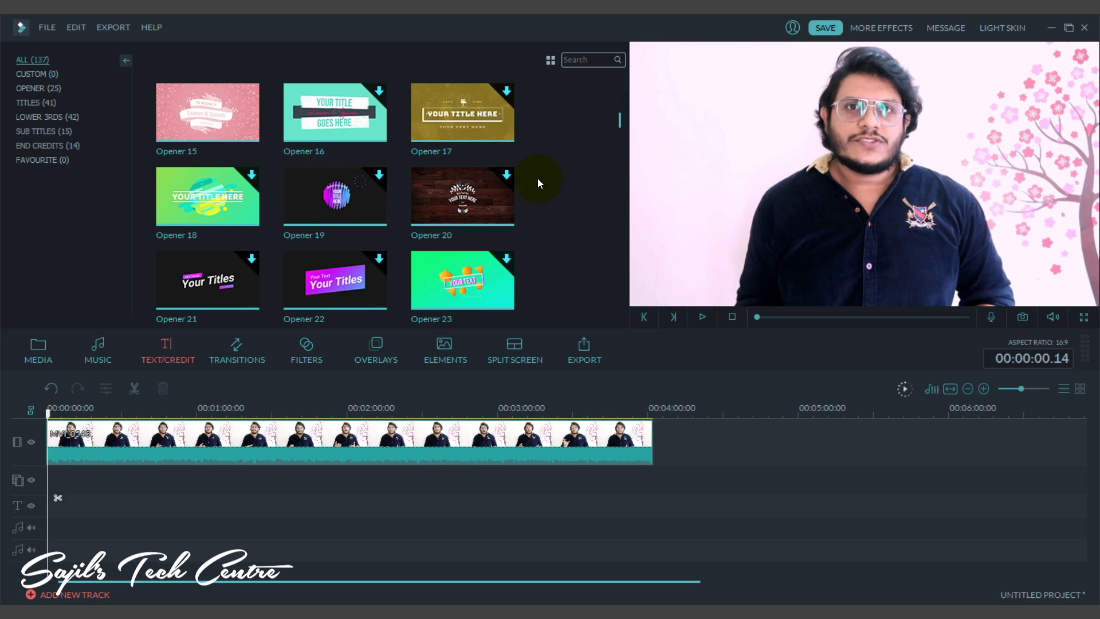
{"action": "scroll", "coordinate": [620, 120], "scroll_direction": "down", "scroll_amount": 2}
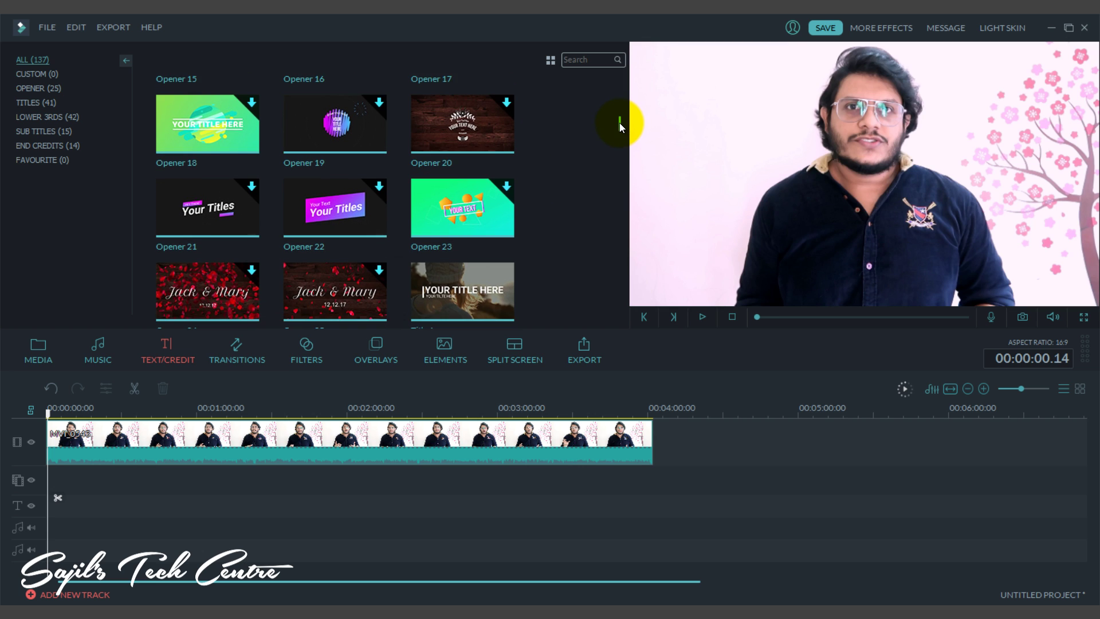
{"action": "scroll", "coordinate": [620, 117], "scroll_direction": "up", "scroll_amount": 3}
{"action": "scroll", "coordinate": [620, 114], "scroll_direction": "up", "scroll_amount": 3}
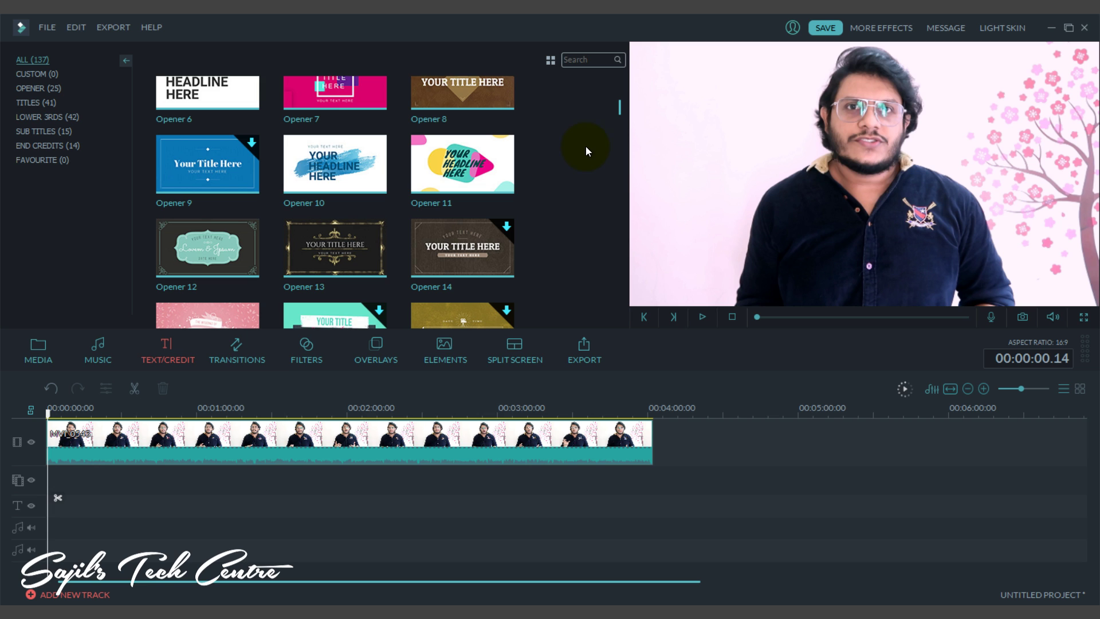
{"action": "scroll", "coordinate": [622, 109], "scroll_direction": "up", "scroll_amount": 3}
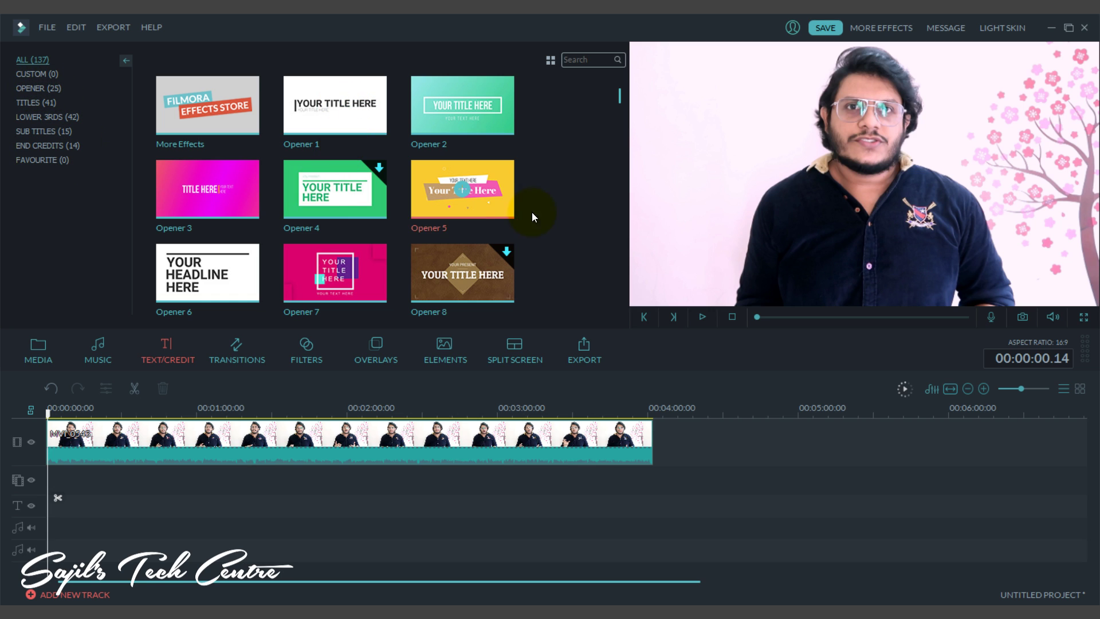
- Filter to the LOWER 3RDS category and play the video briefly to about three seconds
{"action": "left_click", "coordinate": [64, 117]}
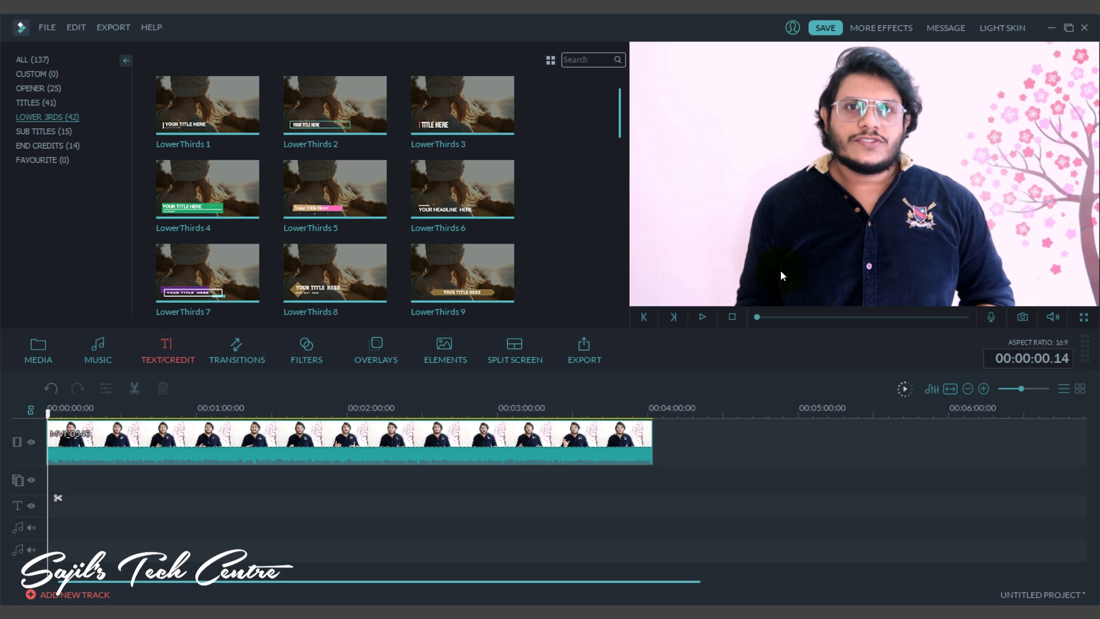
{"action": "left_click", "coordinate": [51, 414]}
{"action": "left_click", "coordinate": [703, 317]}
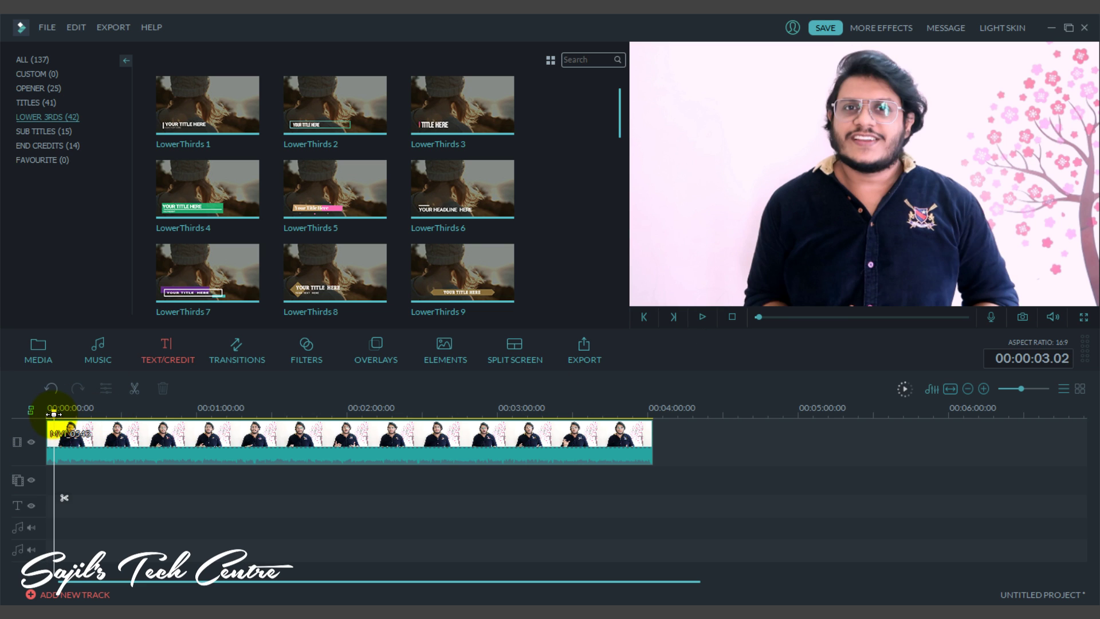
{"action": "left_click_drag", "start_coordinate": [617, 125], "coordinate": [624, 163]}
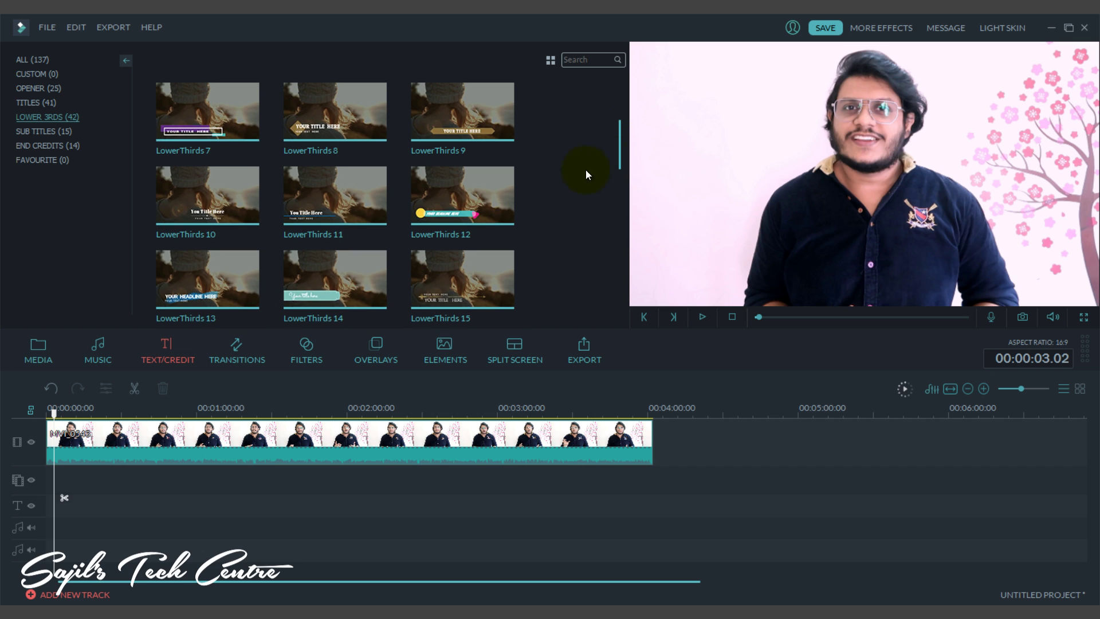
- Apply LowerThirds 12 to the text track and preview its banner at 00:00:04.21
{"action": "right_click", "coordinate": [481, 207]}
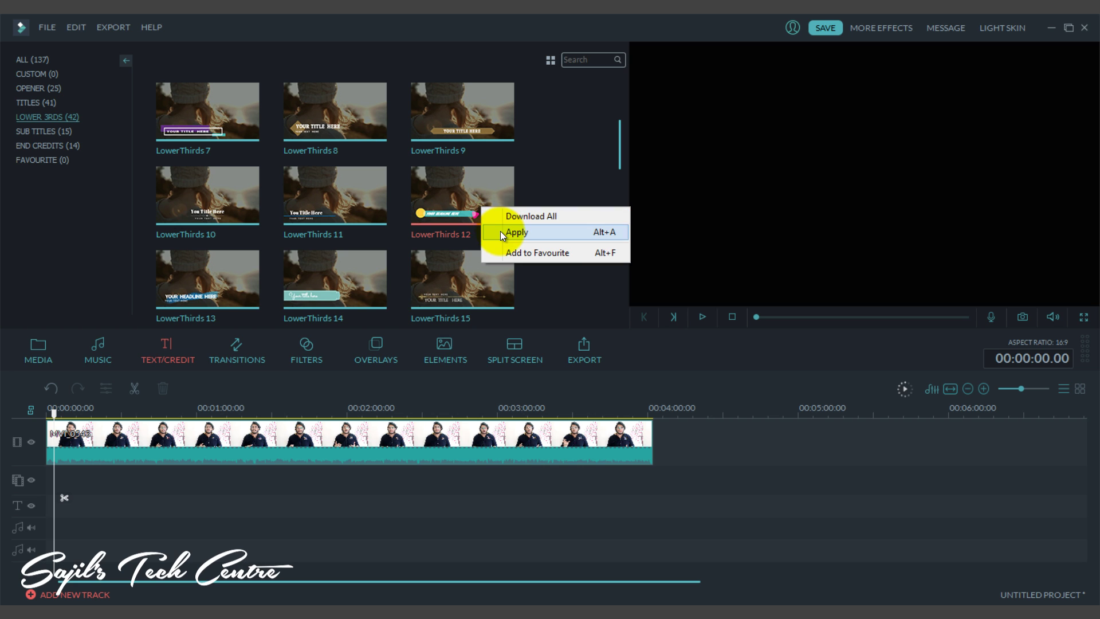
{"action": "left_click", "coordinate": [501, 232]}
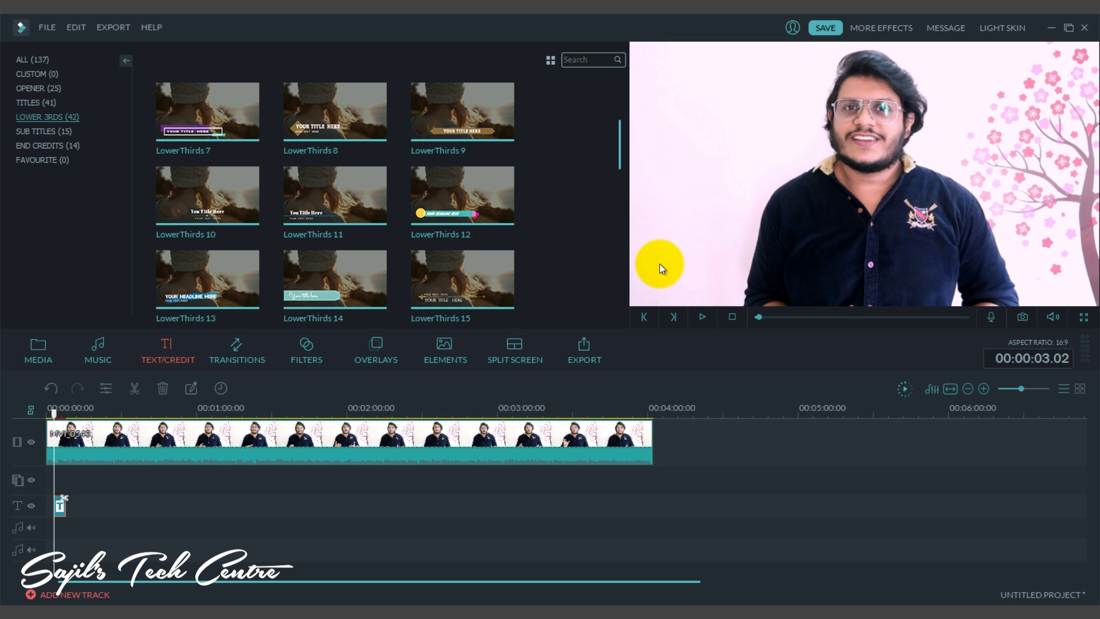
{"action": "right_click", "coordinate": [490, 200]}
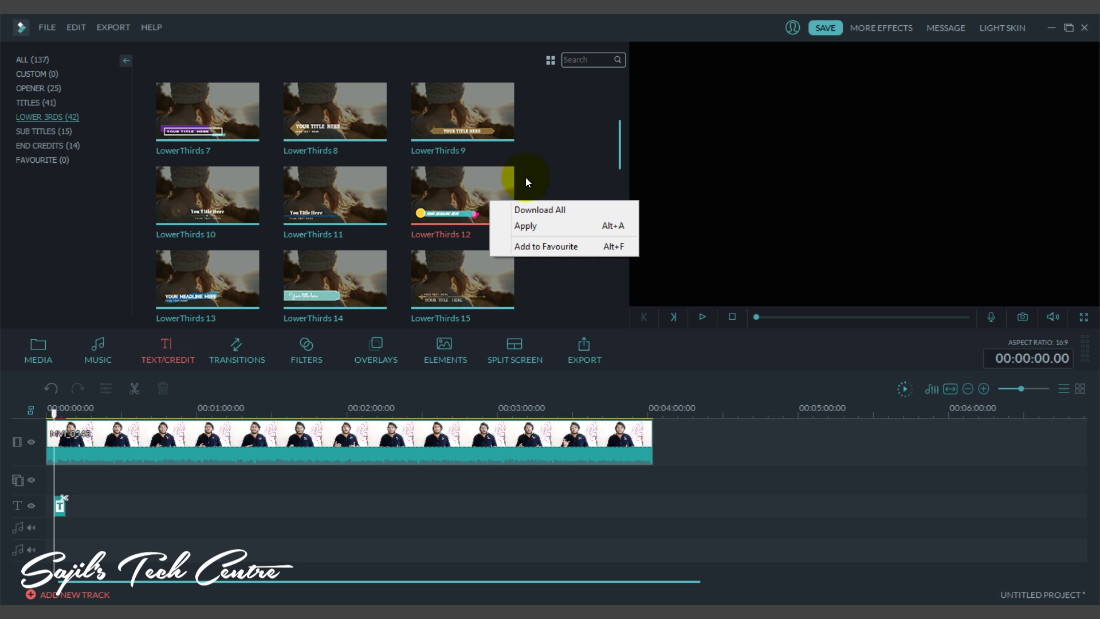
{"action": "left_click", "coordinate": [620, 114]}
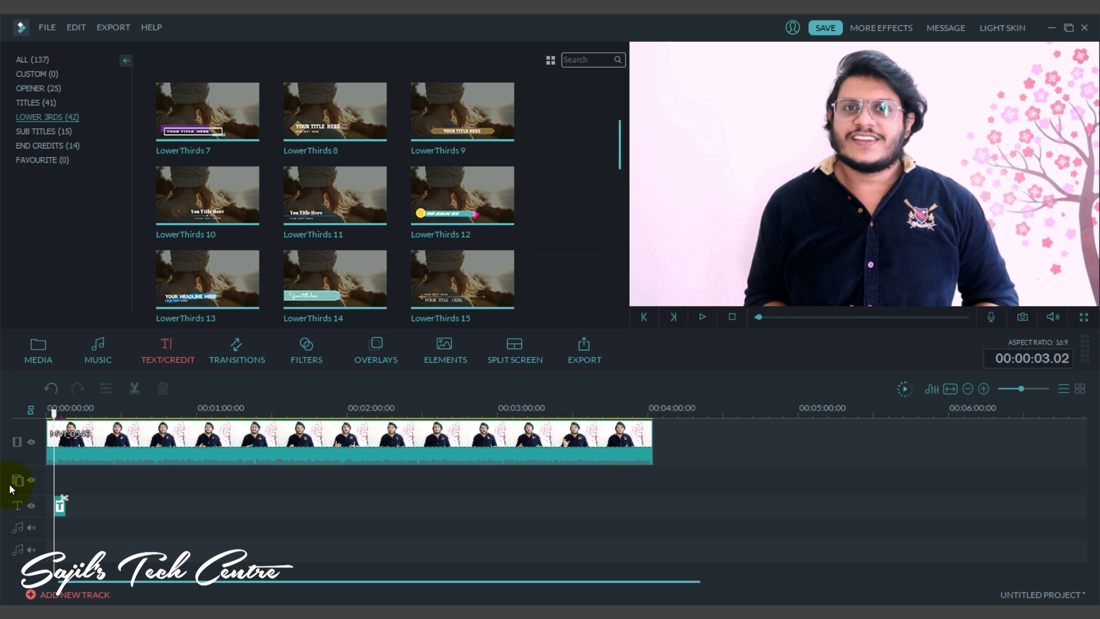
{"action": "left_click", "coordinate": [58, 413]}
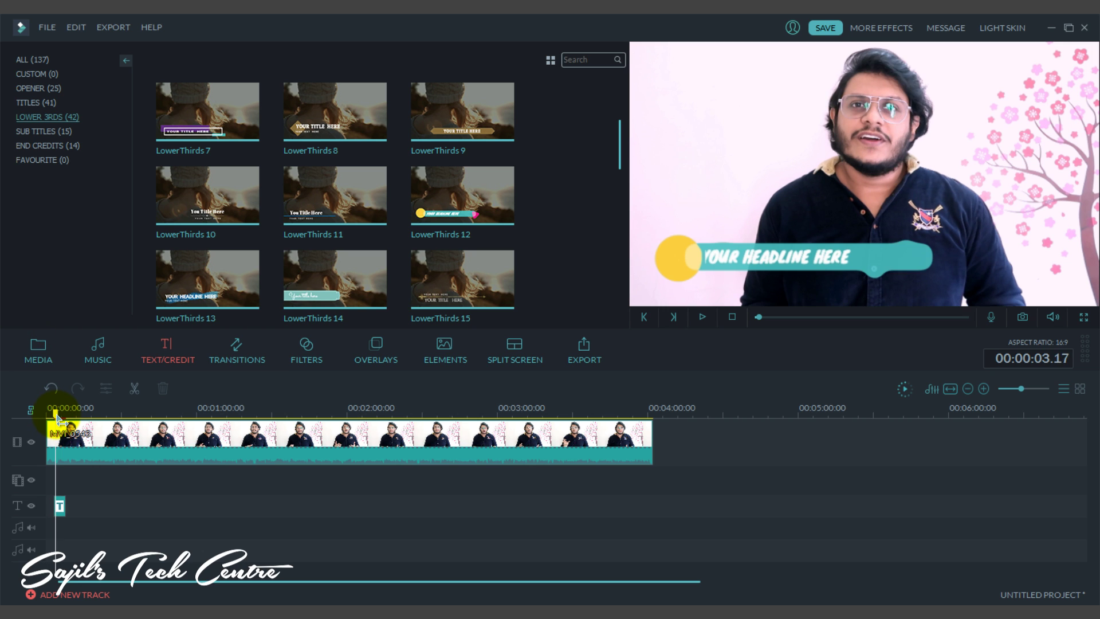
{"action": "left_click_drag", "start_coordinate": [58, 418], "coordinate": [58, 418]}
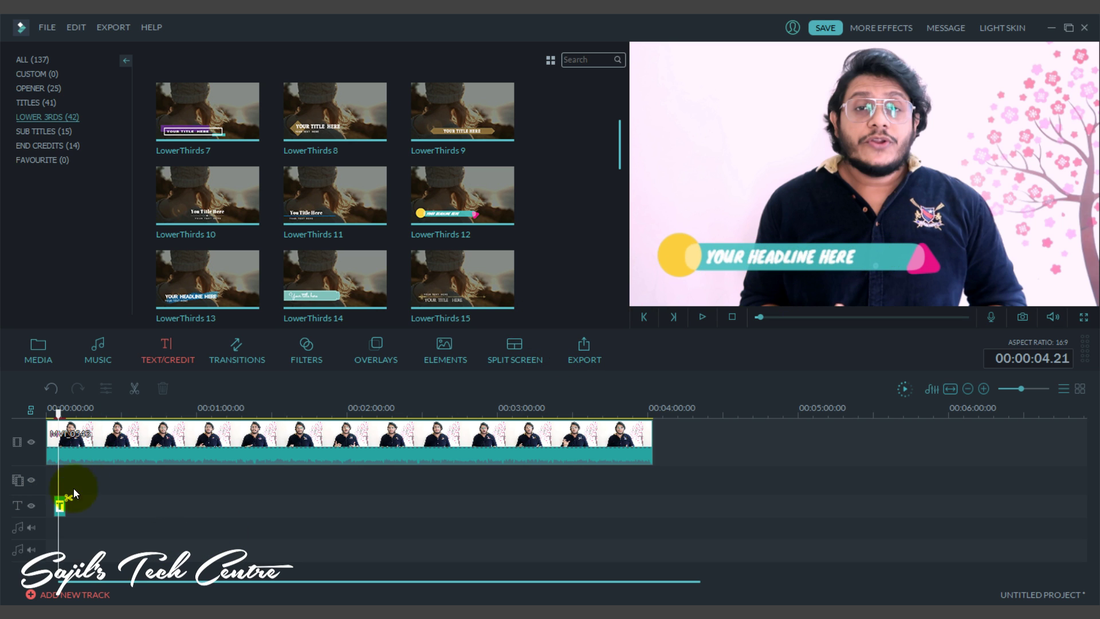
- Replace the LowerThirds 12 placeholder headline with the presenter's full name
{"action": "double_click", "coordinate": [60, 508]}
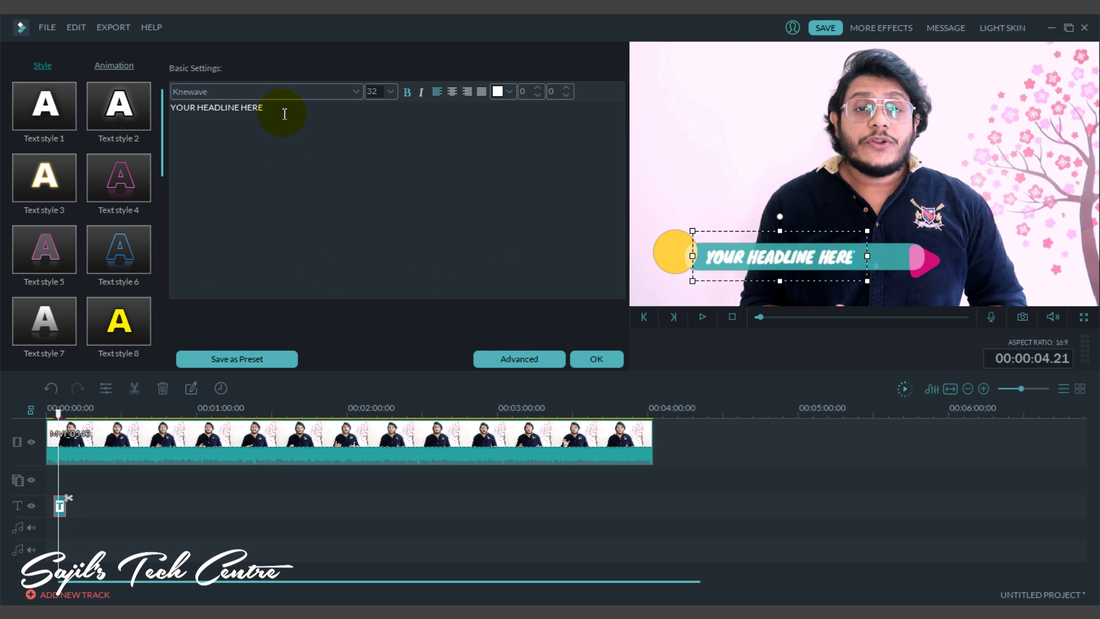
{"action": "left_click_drag", "start_coordinate": [285, 114], "coordinate": [140, 108]}
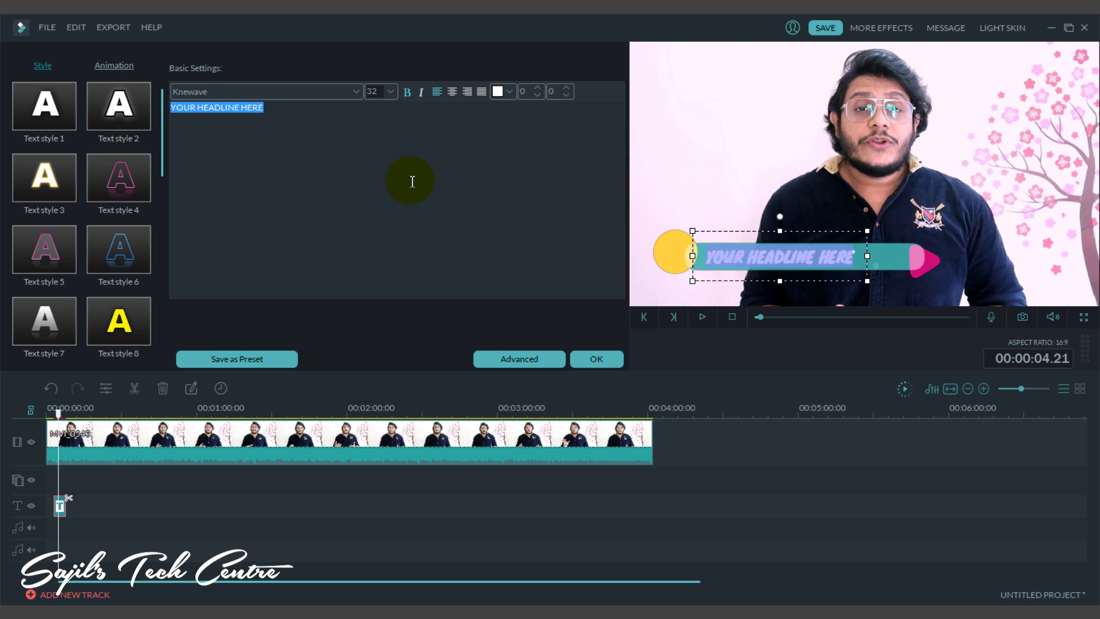
{"action": "type", "text": "sajil"}
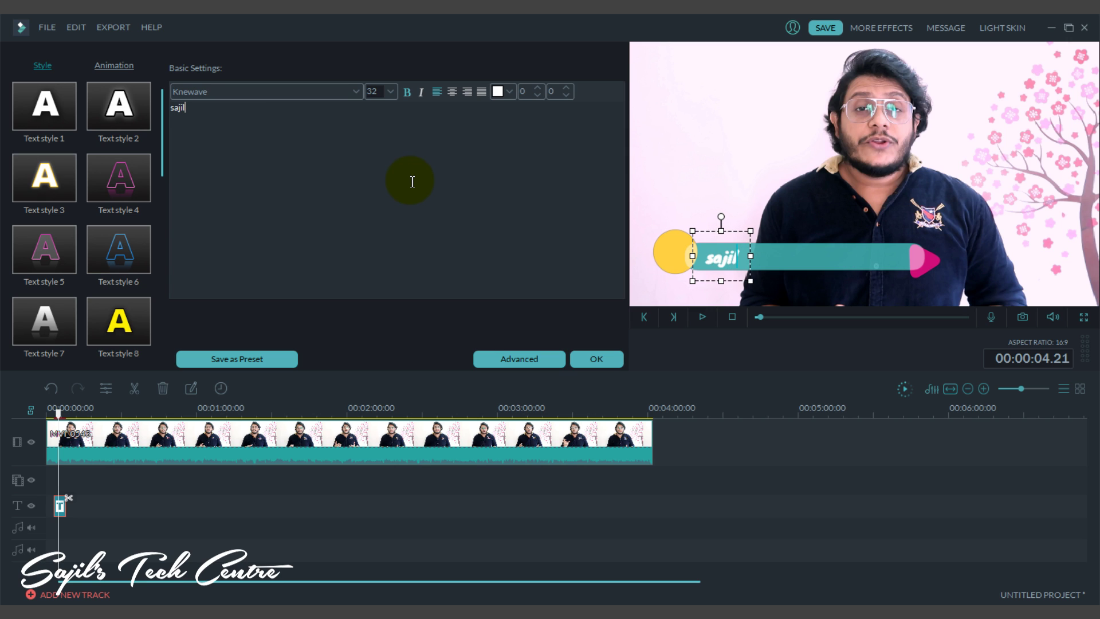
{"action": "type", "text": " latheef"}
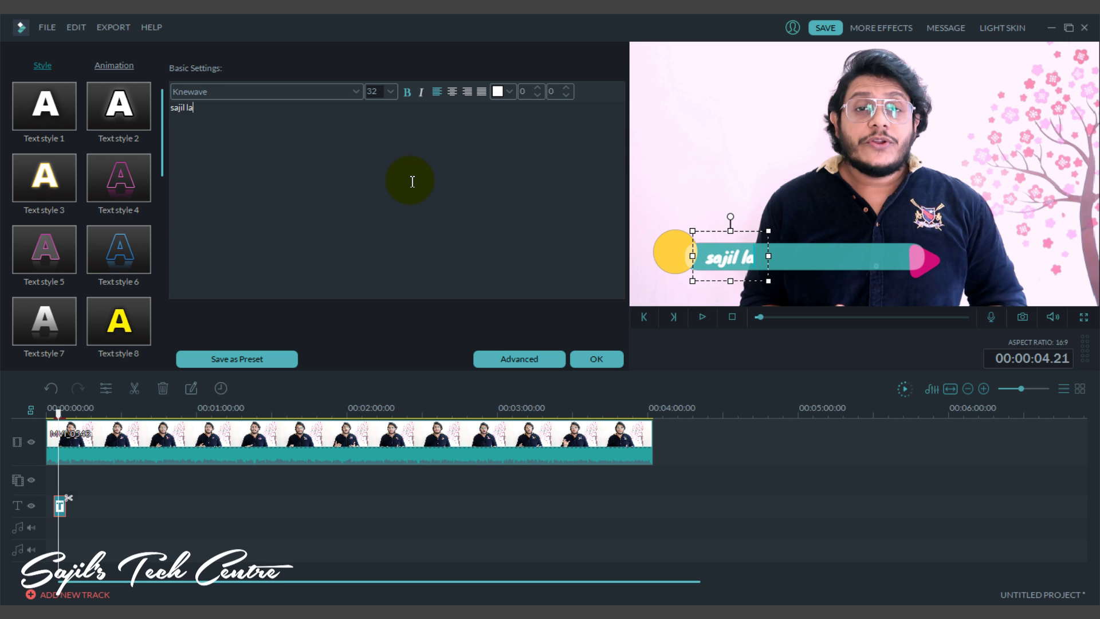
{"action": "left_click", "coordinate": [597, 360]}
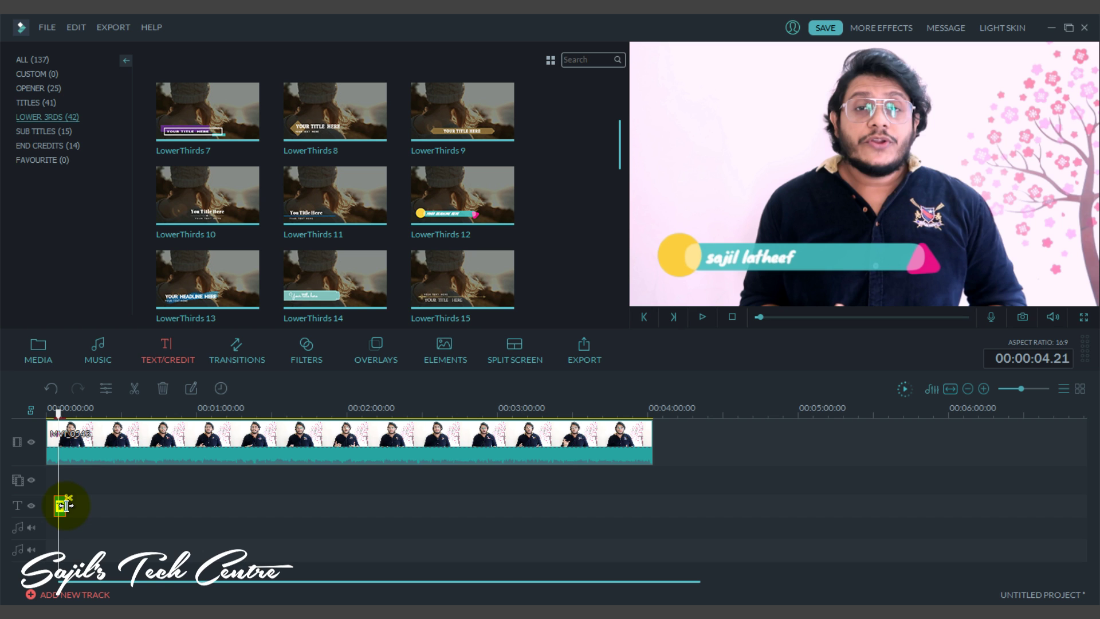
- Extend the name title clip on the timeline and scrub to check when it disappears
{"action": "left_click_drag", "start_coordinate": [66, 505], "coordinate": [80, 506]}
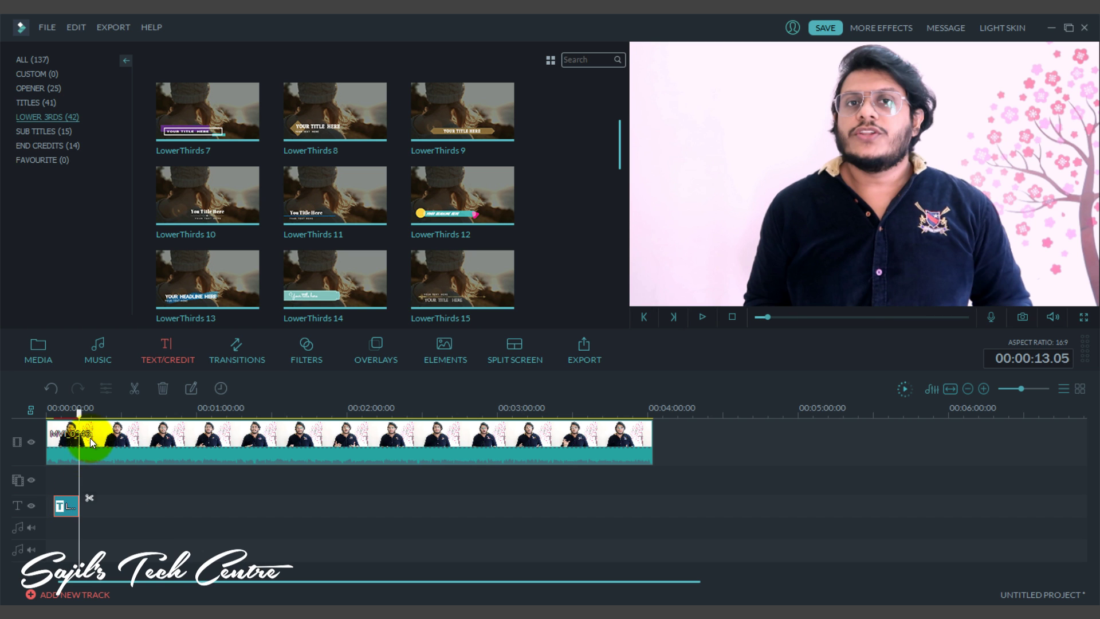
{"action": "left_click", "coordinate": [63, 411]}
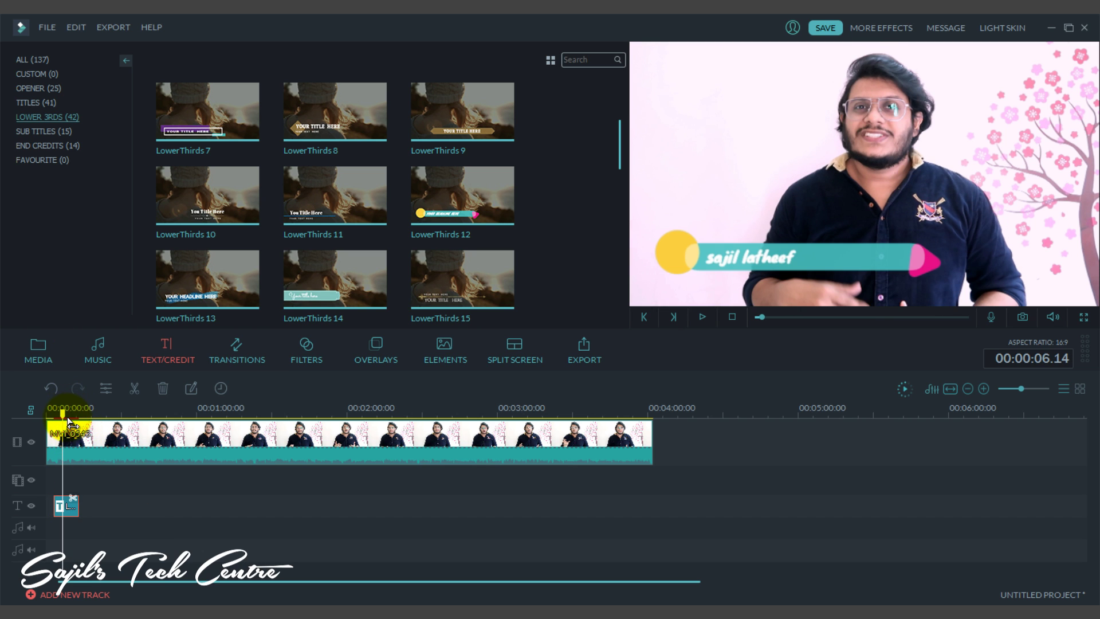
{"action": "mouse_move", "coordinate": [70, 432]}
{"action": "left_mouse_down"}
{"action": "mouse_move", "coordinate": [85, 441]}
{"action": "mouse_move", "coordinate": [65, 440]}
{"action": "left_mouse_up"}
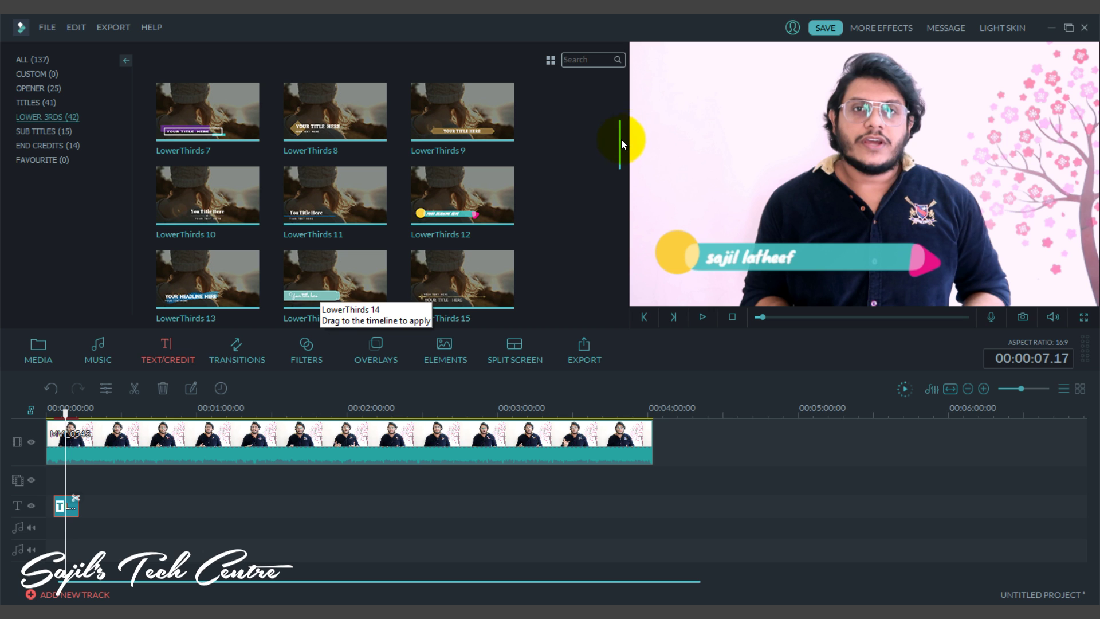
{"action": "left_click_drag", "start_coordinate": [621, 139], "coordinate": [622, 180]}
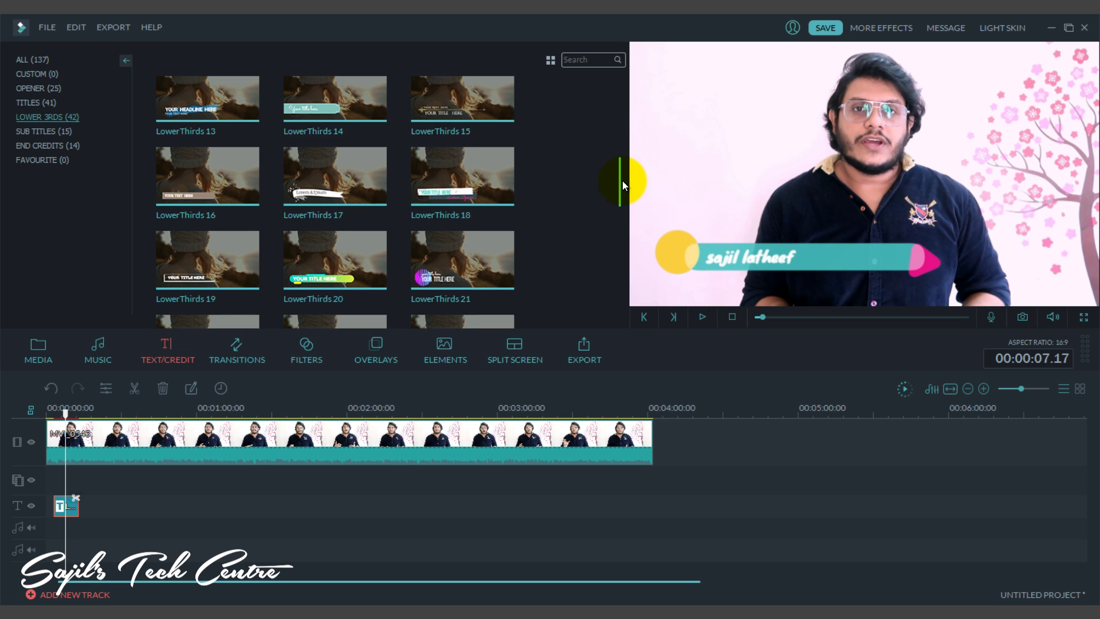
{"action": "left_click", "coordinate": [67, 414]}
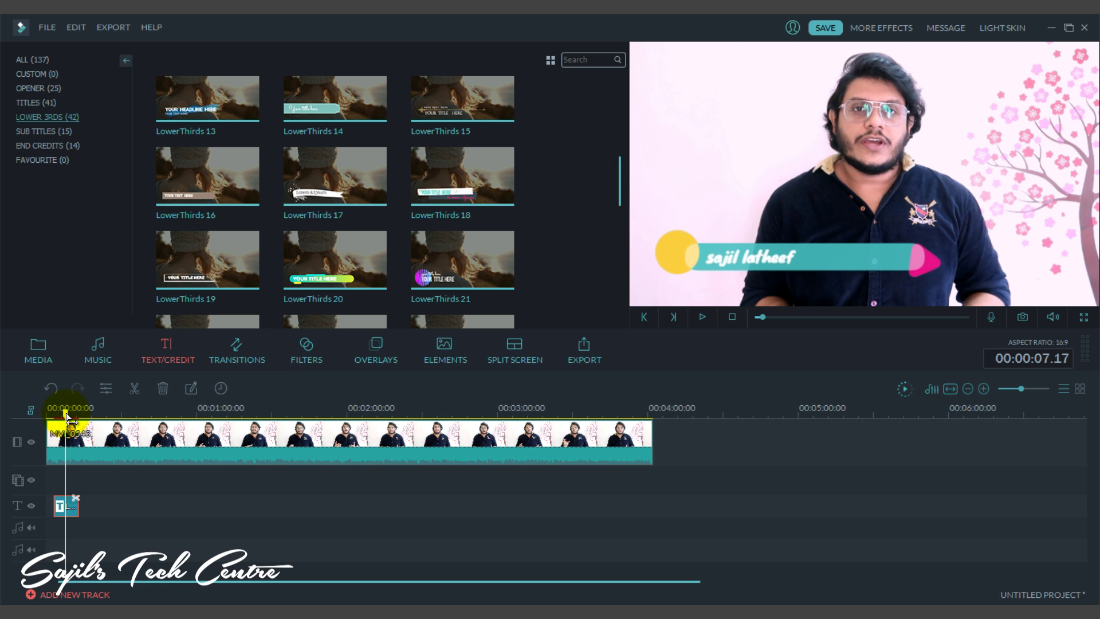
{"action": "left_click_drag", "start_coordinate": [69, 420], "coordinate": [76, 420]}
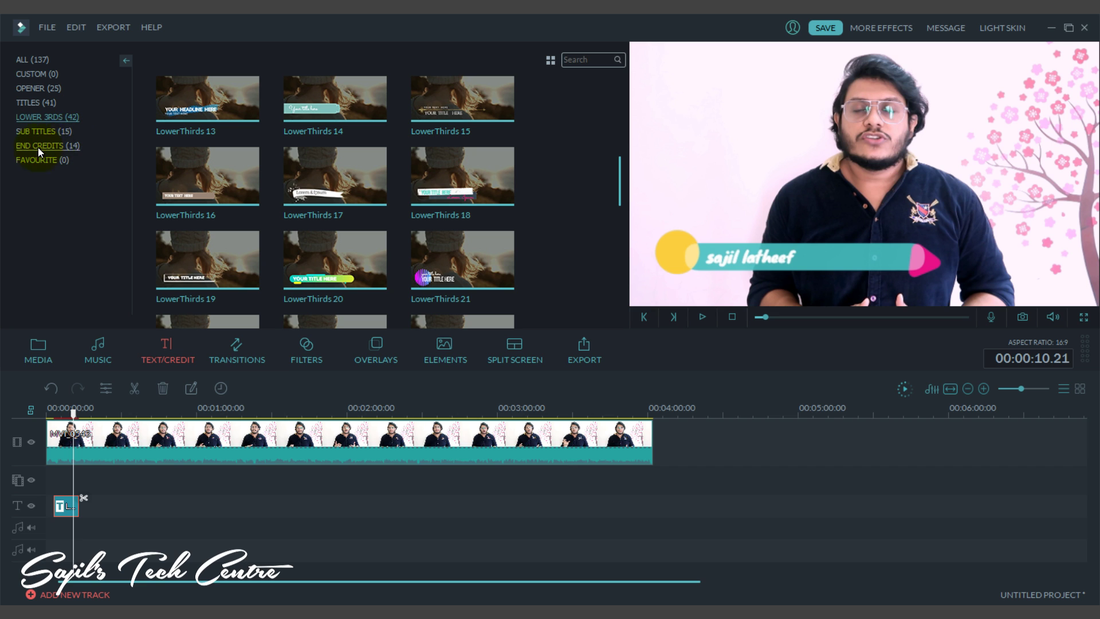
- Browse the subtitle templates and check Subtitles 8's options without applying, then list the End Credits templates
{"action": "left_click", "coordinate": [48, 134]}
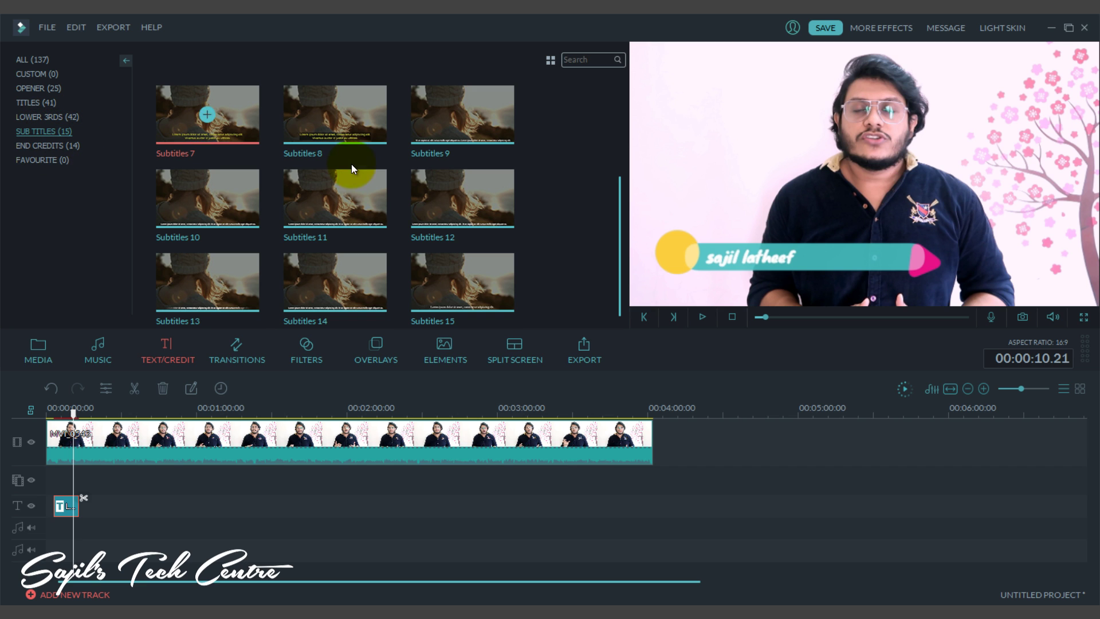
{"action": "left_click", "coordinate": [174, 437]}
{"action": "left_click", "coordinate": [66, 506]}
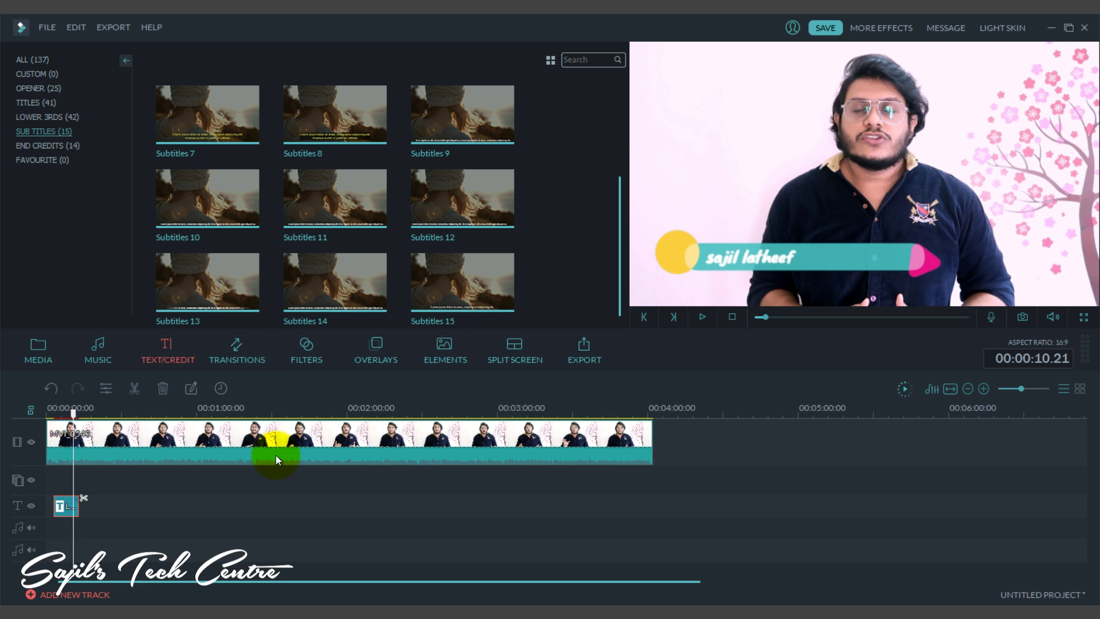
{"action": "left_click", "coordinate": [381, 128]}
{"action": "right_click", "coordinate": [380, 129]}
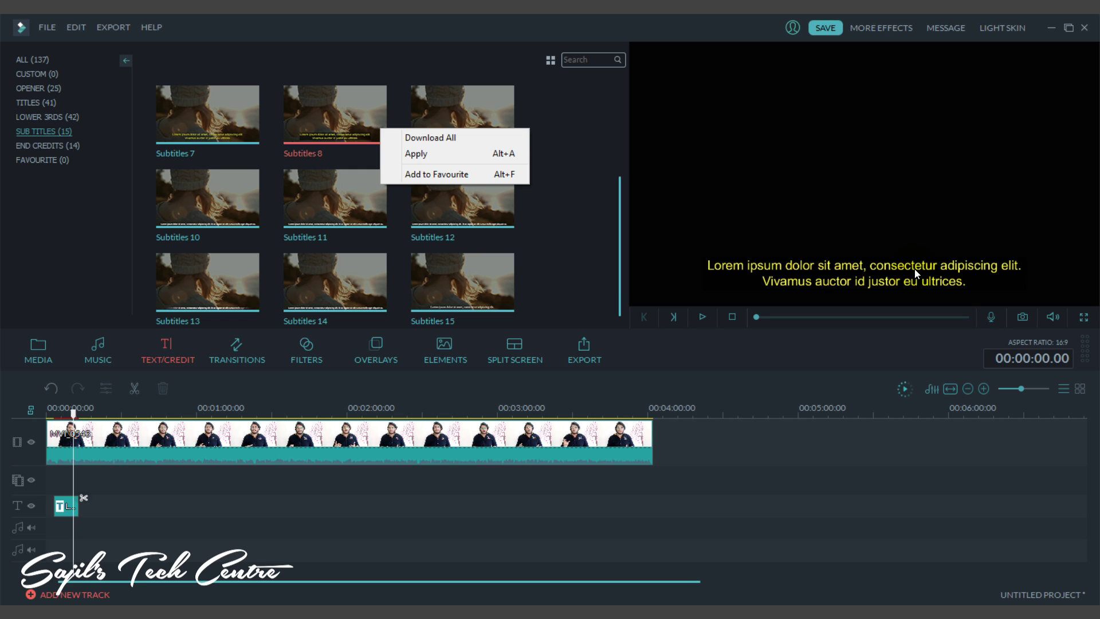
{"action": "left_click", "coordinate": [600, 293]}
{"action": "left_click", "coordinate": [620, 286]}
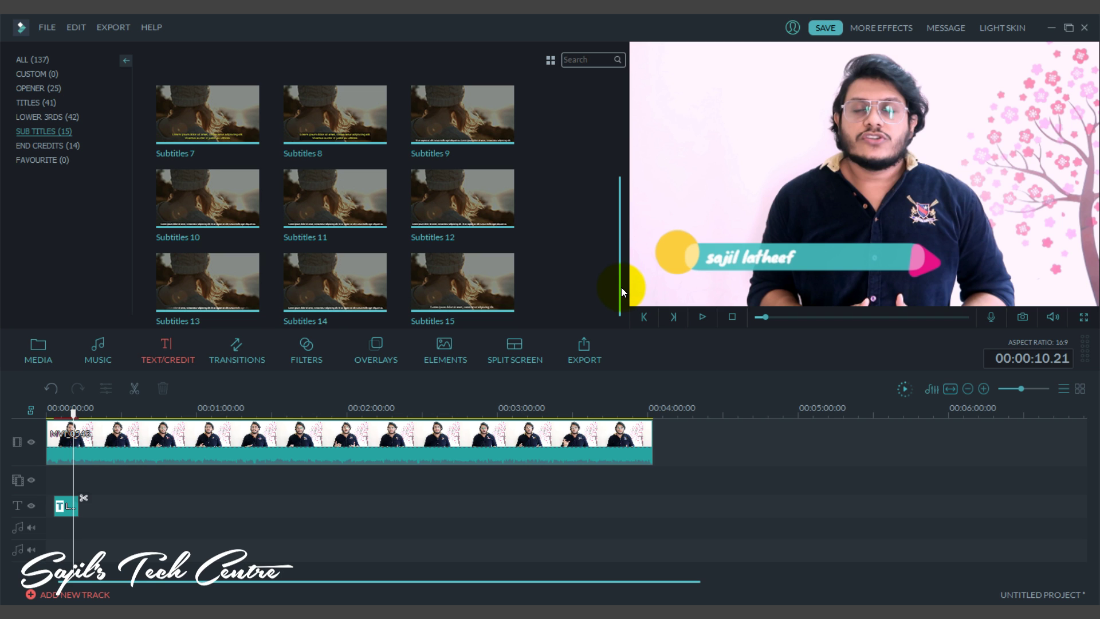
{"action": "left_click", "coordinate": [56, 146]}
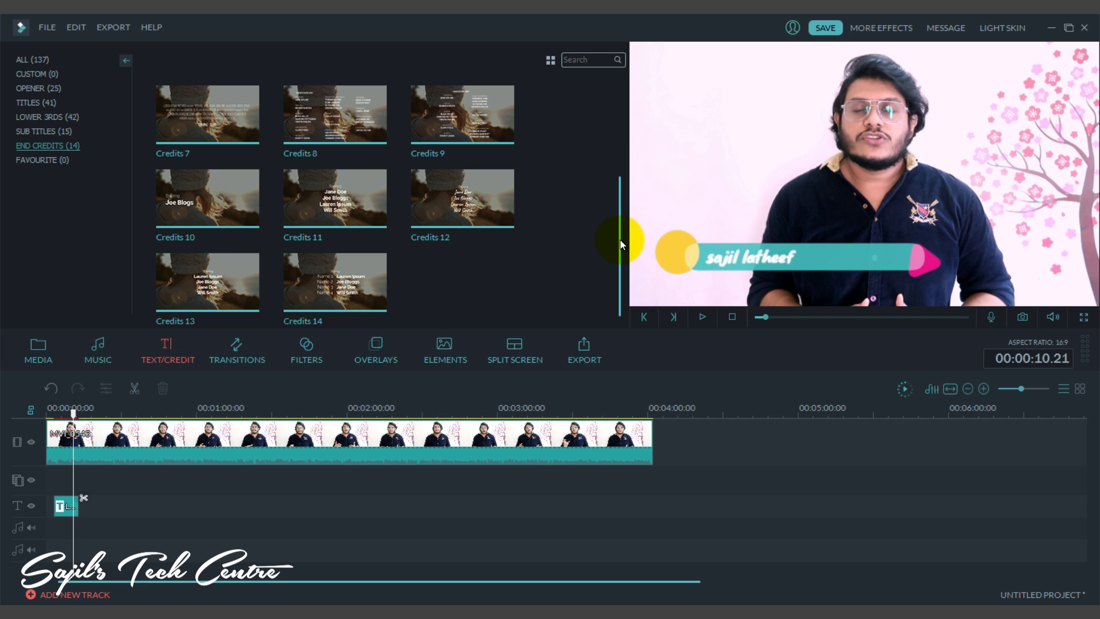
{"action": "left_click_drag", "start_coordinate": [620, 239], "coordinate": [618, 202]}
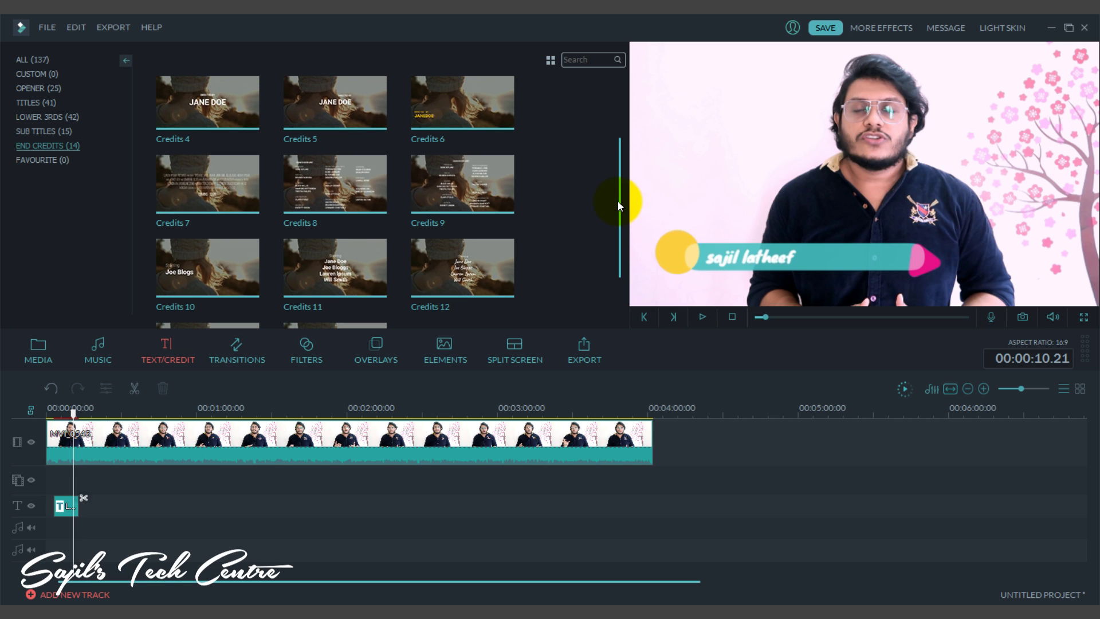
{"action": "right_click", "coordinate": [495, 190]}
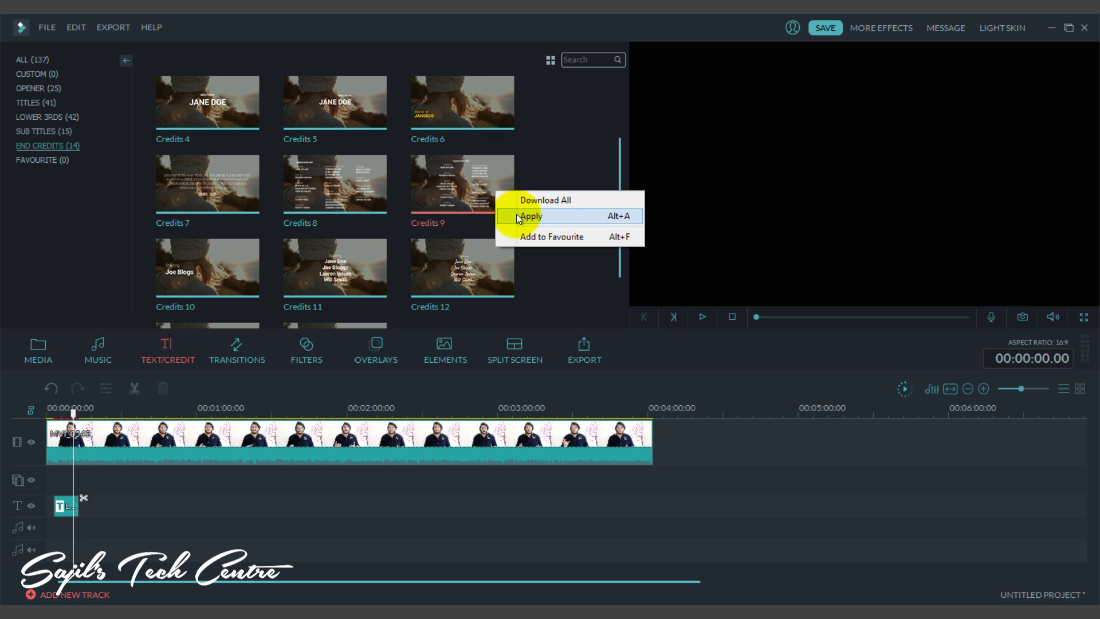
{"action": "left_click", "coordinate": [651, 456]}
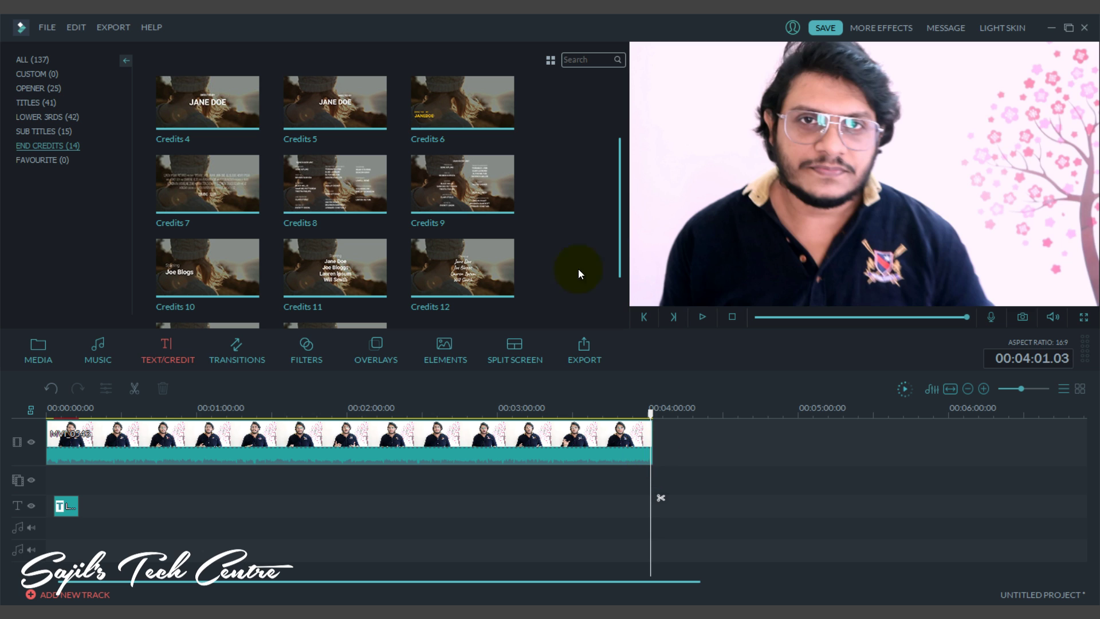
{"action": "right_click", "coordinate": [502, 185]}
{"action": "left_click", "coordinate": [534, 207]}
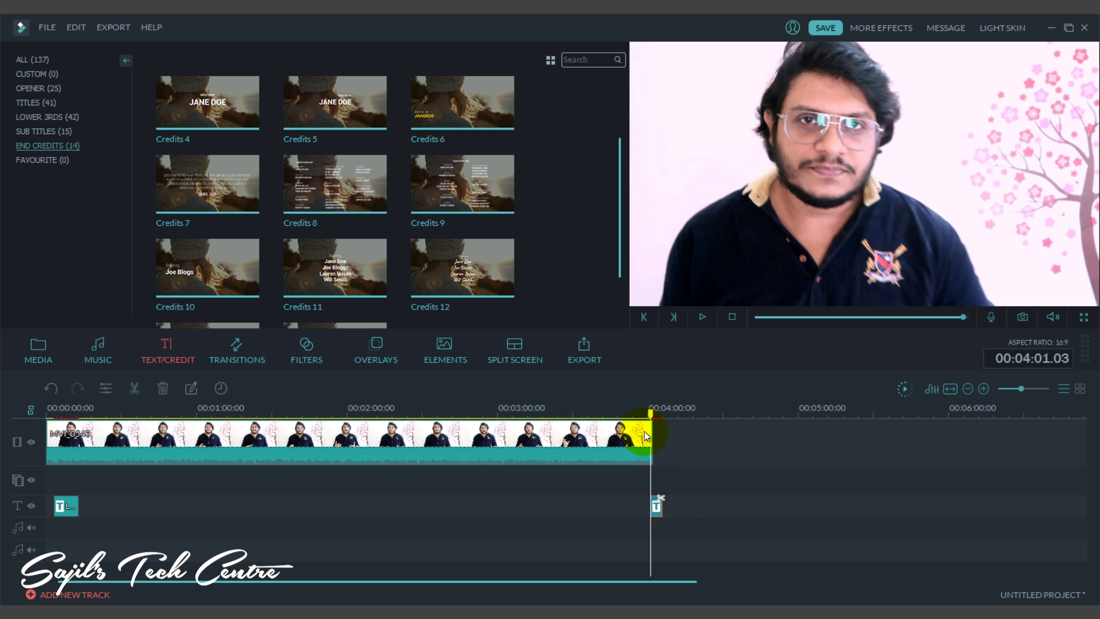
{"action": "left_click_drag", "start_coordinate": [651, 414], "coordinate": [664, 422]}
{"action": "left_click", "coordinate": [659, 508]}
{"action": "left_click_drag", "start_coordinate": [660, 508], "coordinate": [691, 505]}
{"action": "left_click", "coordinate": [679, 414]}
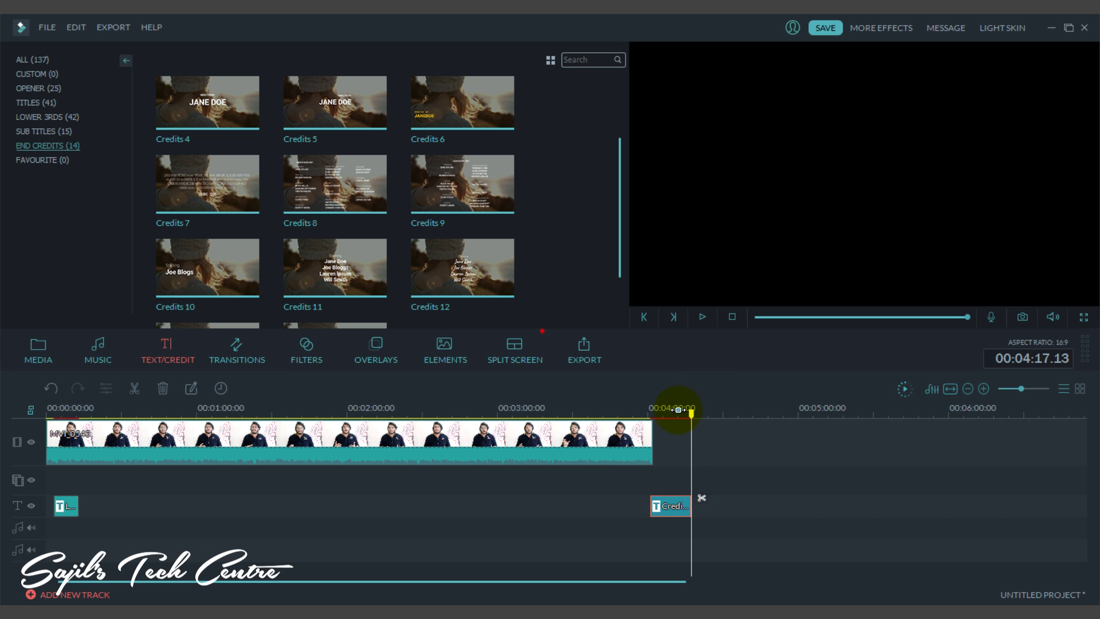
{"action": "double_click", "coordinate": [663, 509]}
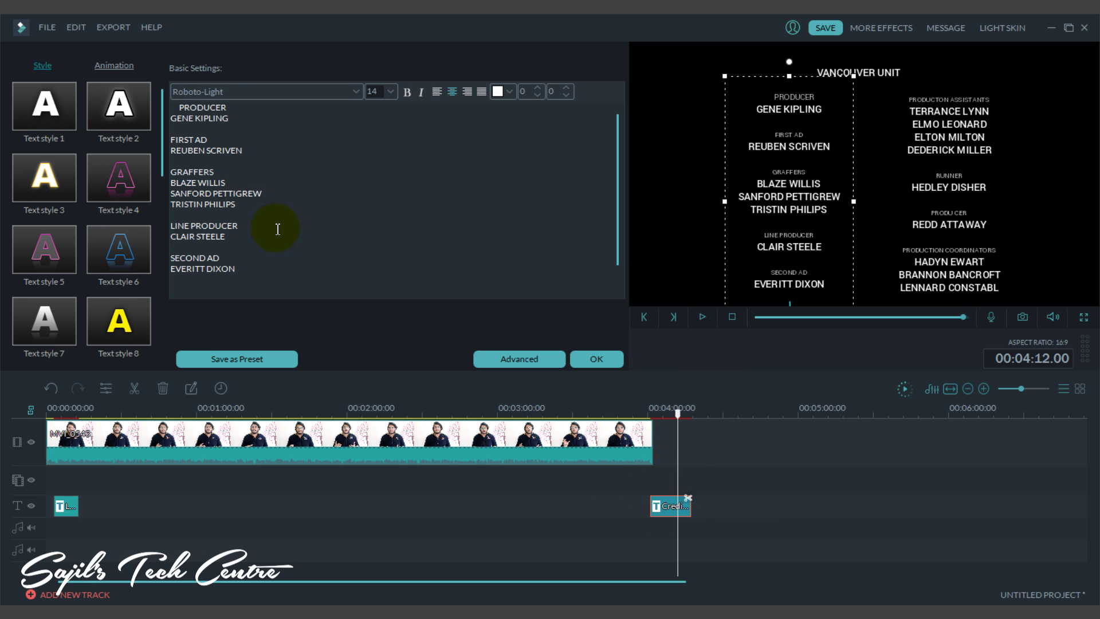
{"action": "key", "text": "shift+Home"}
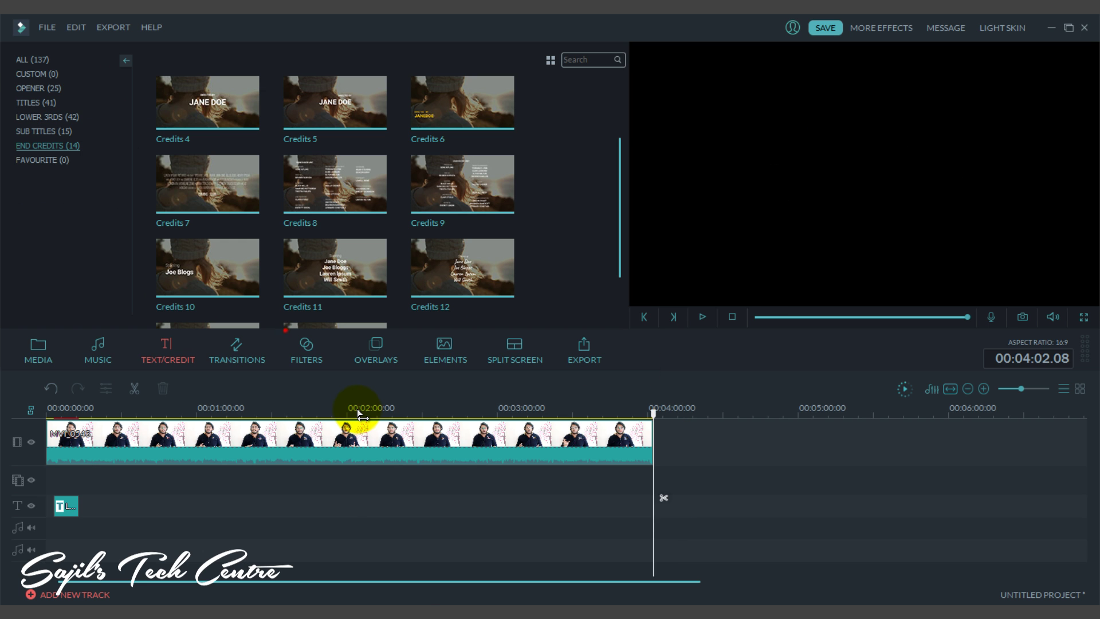
{"action": "left_click_drag", "start_coordinate": [356, 408], "coordinate": [37, 444]}
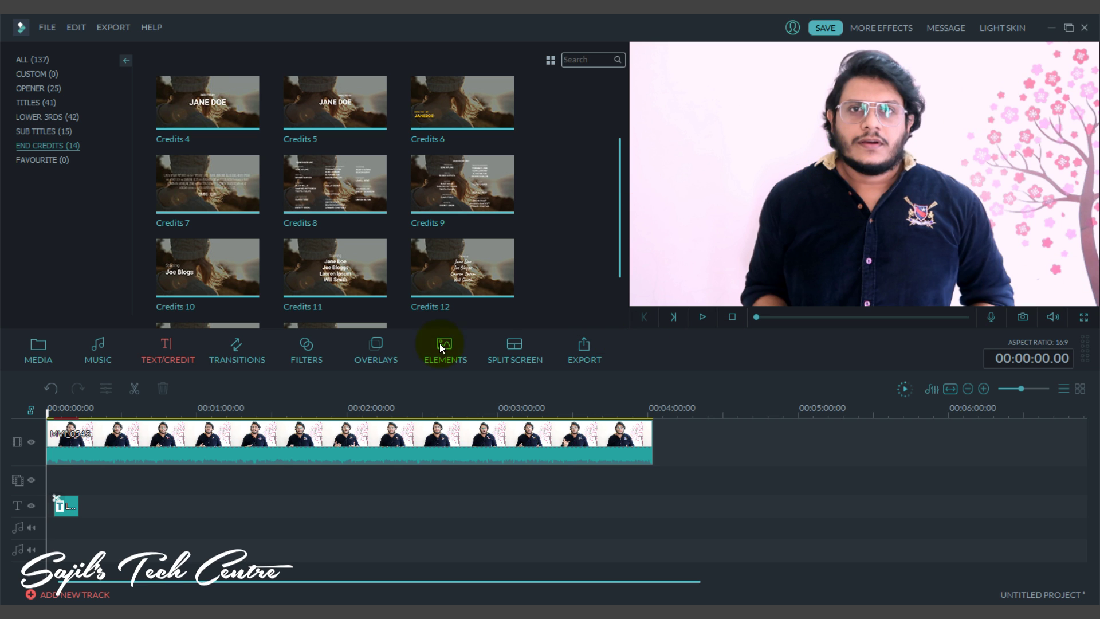
- Browse the Overlays library and check Film 3 without applying, with playback back at the start
{"action": "left_click", "coordinate": [379, 365]}
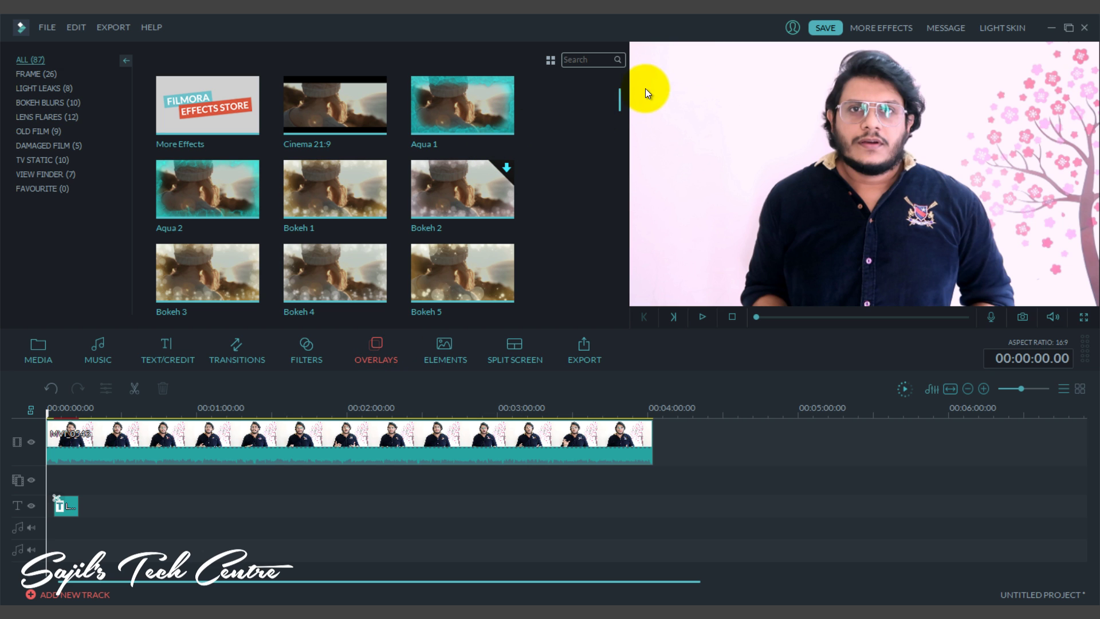
{"action": "left_click_drag", "start_coordinate": [621, 98], "coordinate": [623, 125]}
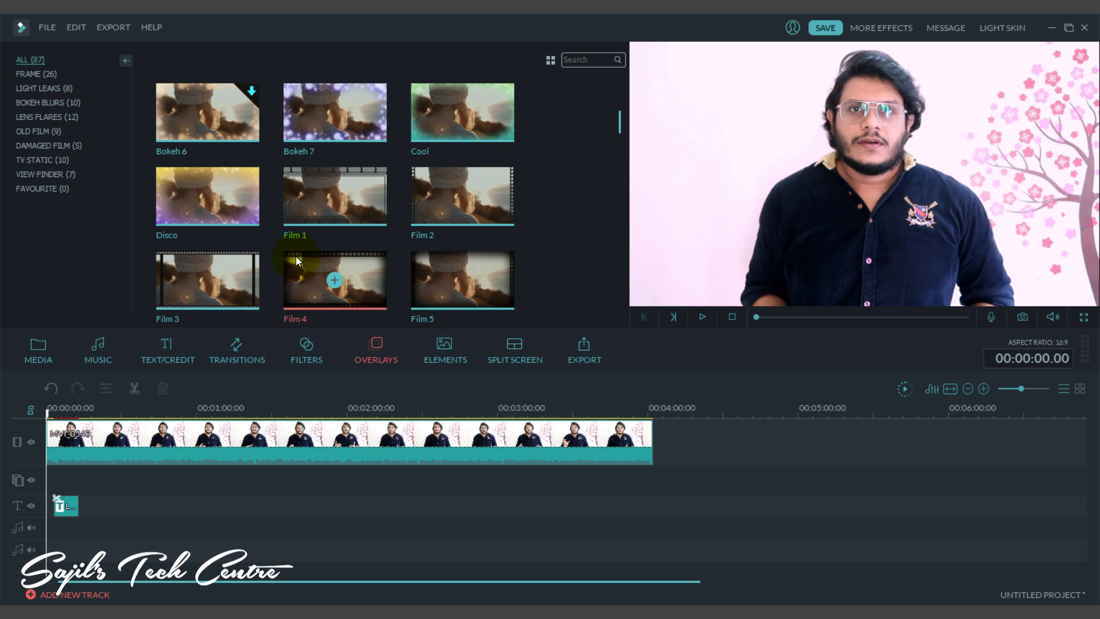
{"action": "right_click", "coordinate": [255, 286]}
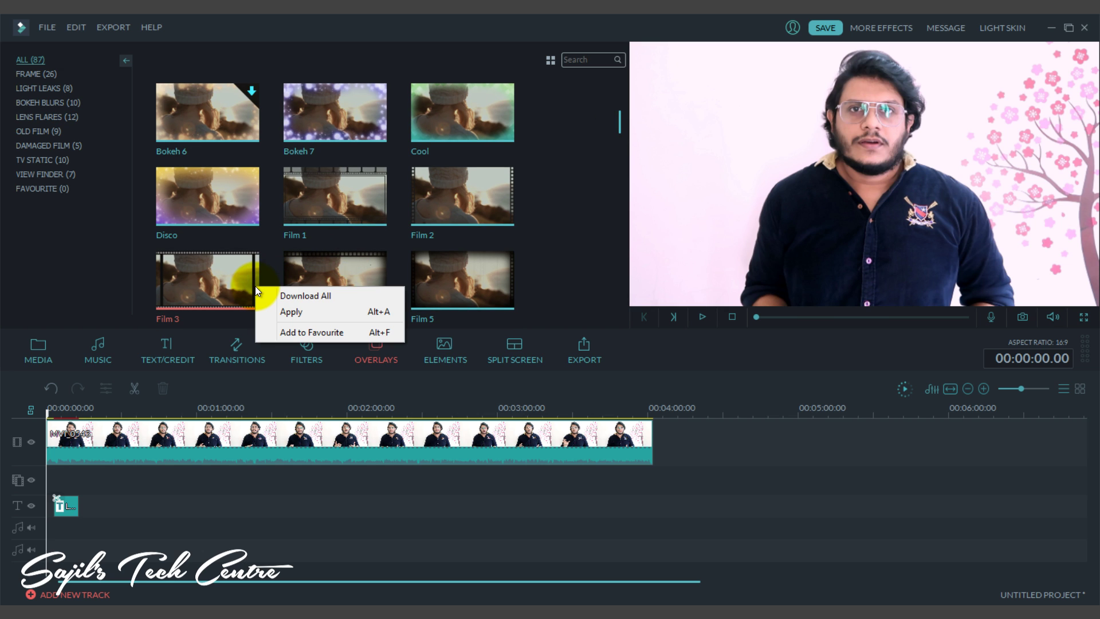
{"action": "left_click", "coordinate": [583, 260]}
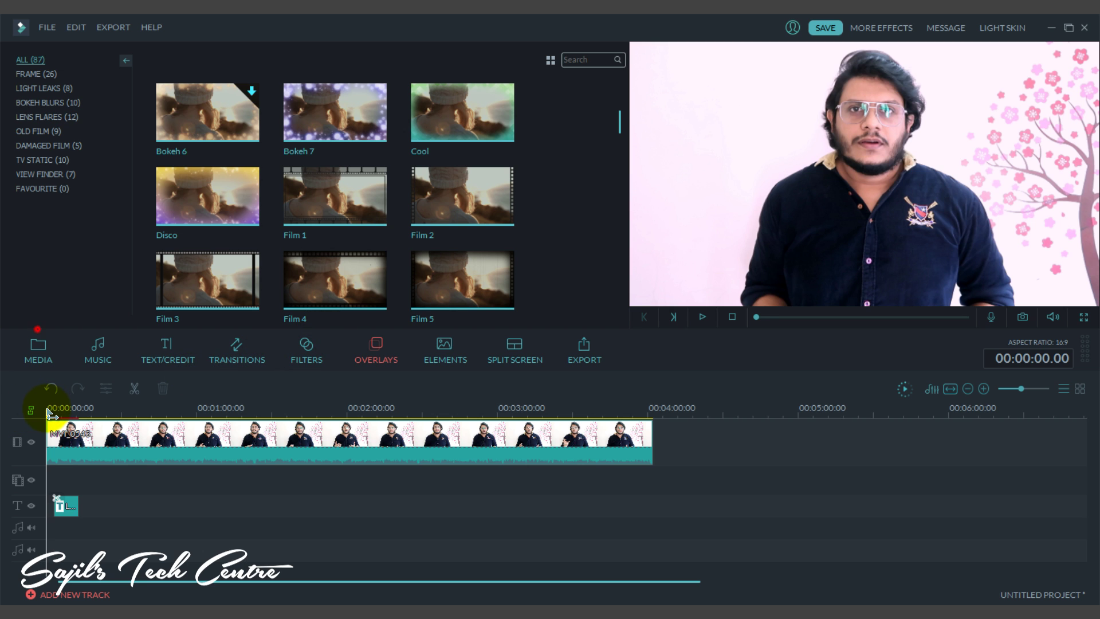
{"action": "mouse_move", "coordinate": [47, 411]}
{"action": "left_mouse_down"}
{"action": "mouse_move", "coordinate": [77, 421]}
{"action": "mouse_move", "coordinate": [31, 422]}
{"action": "left_mouse_up"}
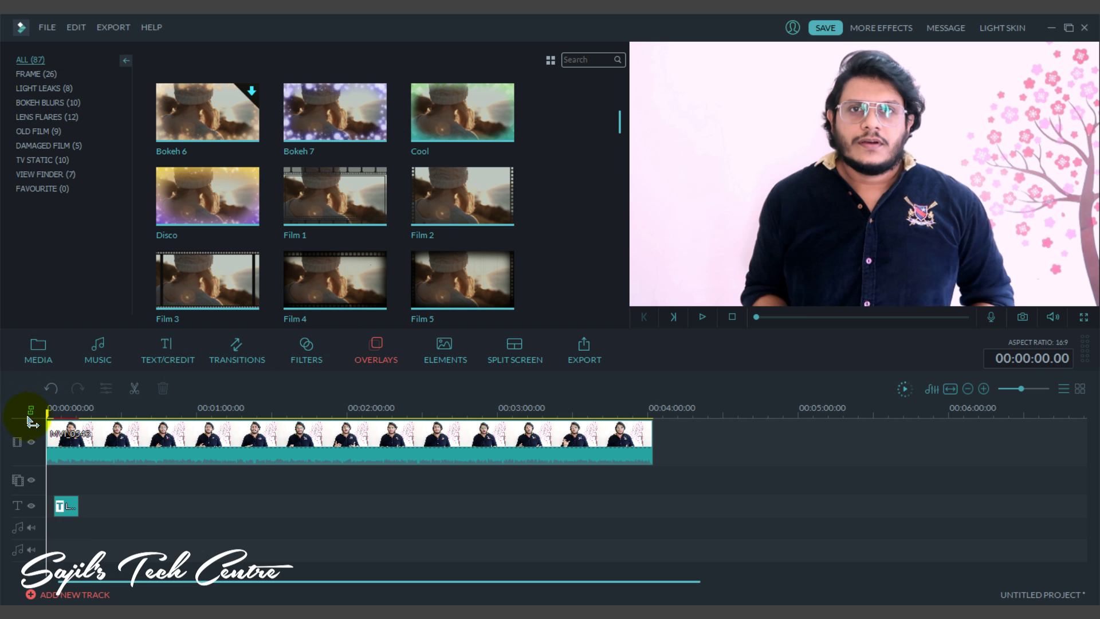
- Apply the Film 1 overlay to the video and preview it
{"action": "right_click", "coordinate": [370, 212]}
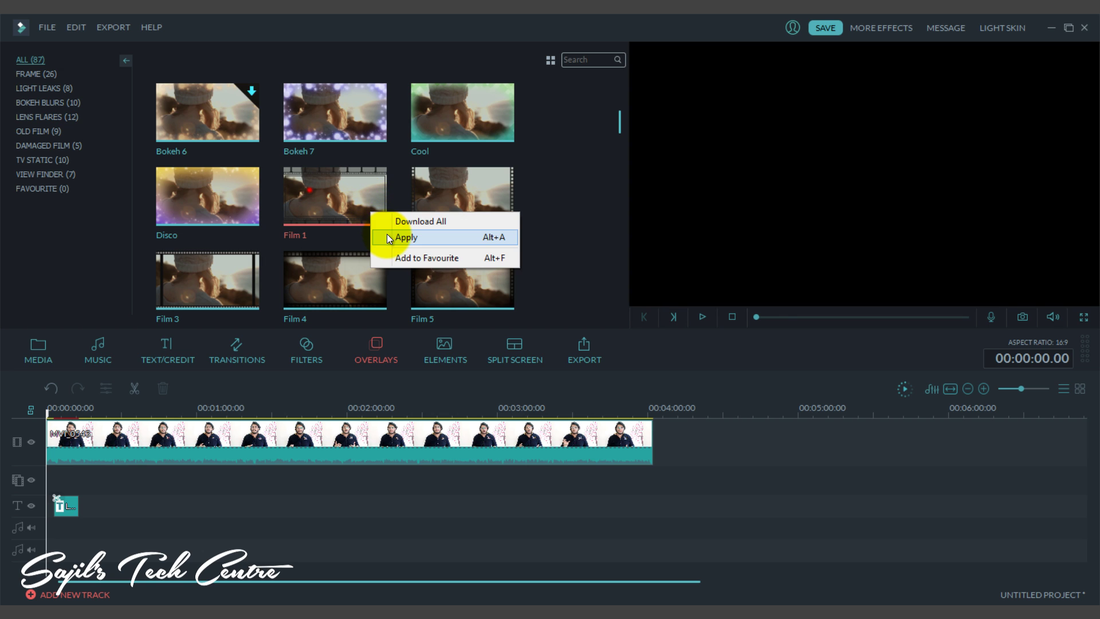
{"action": "left_click", "coordinate": [387, 235]}
{"action": "left_click", "coordinate": [67, 456]}
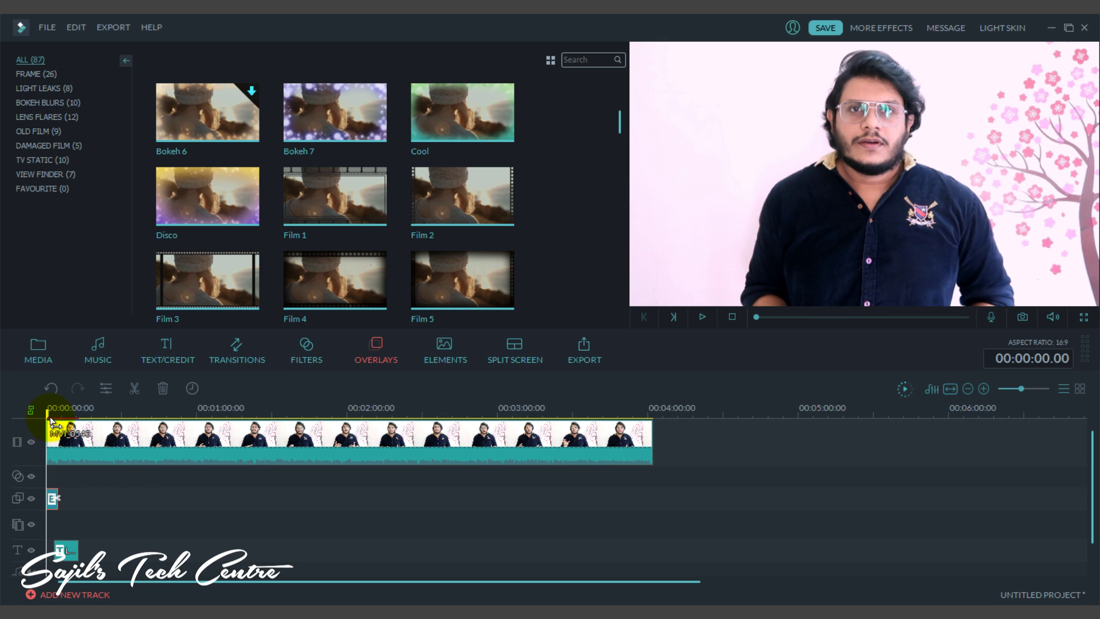
{"action": "left_click_drag", "start_coordinate": [51, 421], "coordinate": [56, 420]}
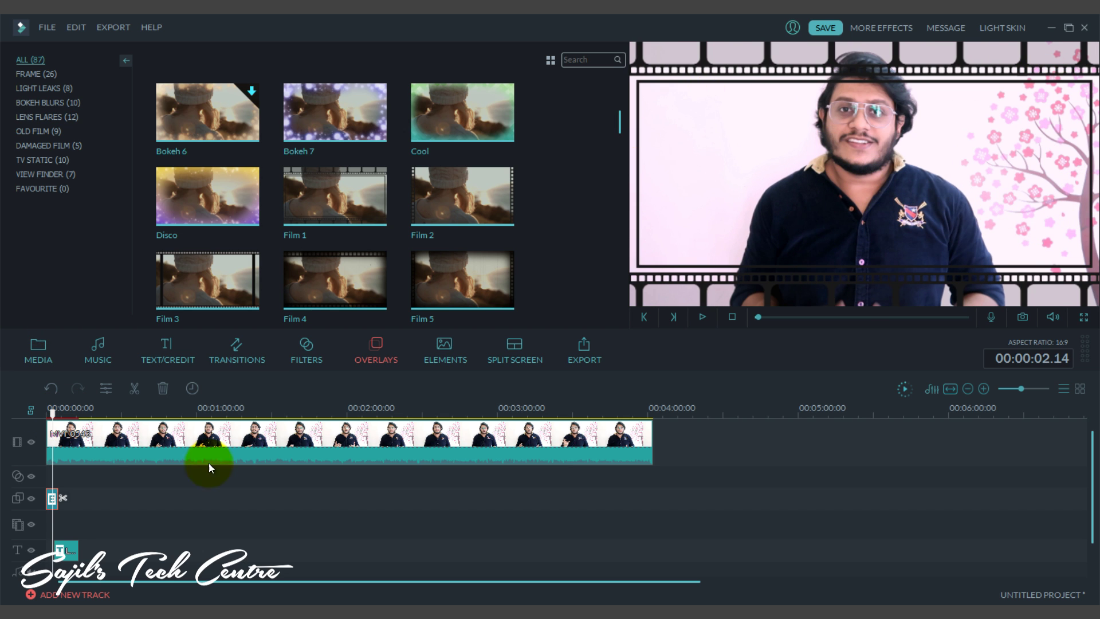
- Stretch the Film overlay clip out to the end of the video, around 3:47
{"action": "left_click", "coordinate": [54, 495]}
{"action": "left_click_drag", "start_coordinate": [57, 488], "coordinate": [161, 495]}
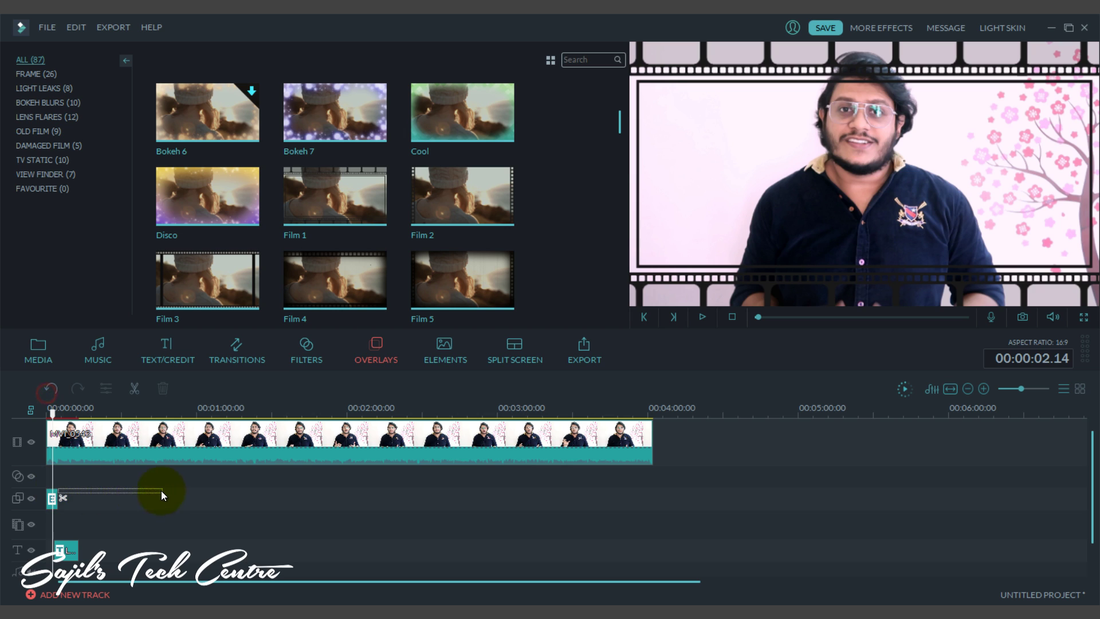
{"action": "left_click", "coordinate": [56, 503]}
{"action": "left_click_drag", "start_coordinate": [56, 504], "coordinate": [585, 418]}
{"action": "left_click", "coordinate": [554, 413]}
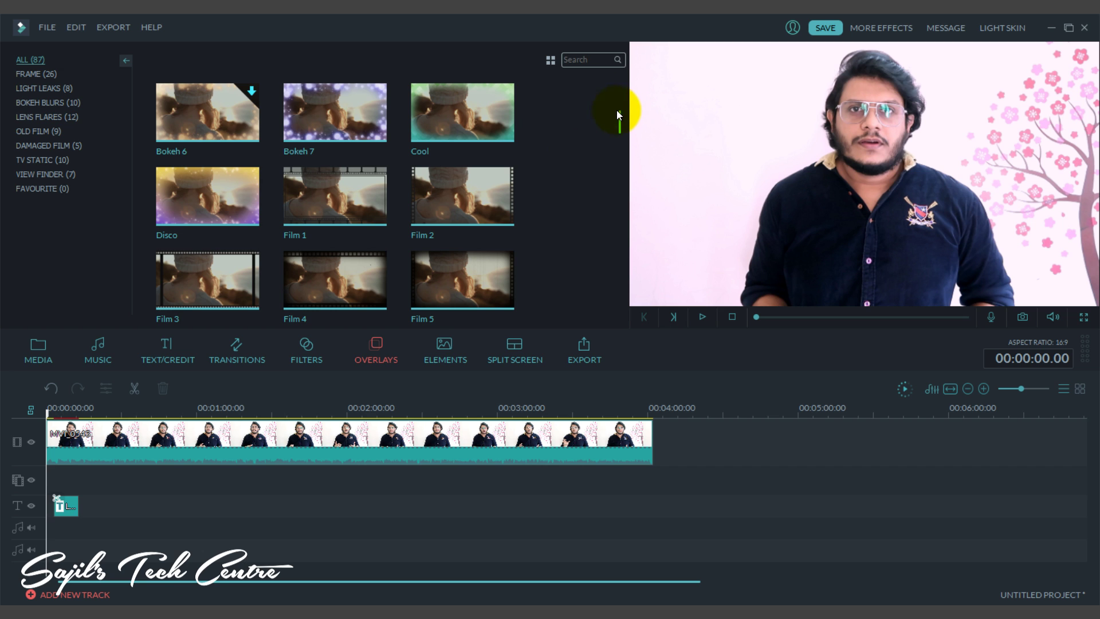
- Apply the Hearts 2 overlay from the Overlays library to the timeline
{"action": "scroll", "coordinate": [618, 115], "scroll_direction": "down", "scroll_amount": 3}
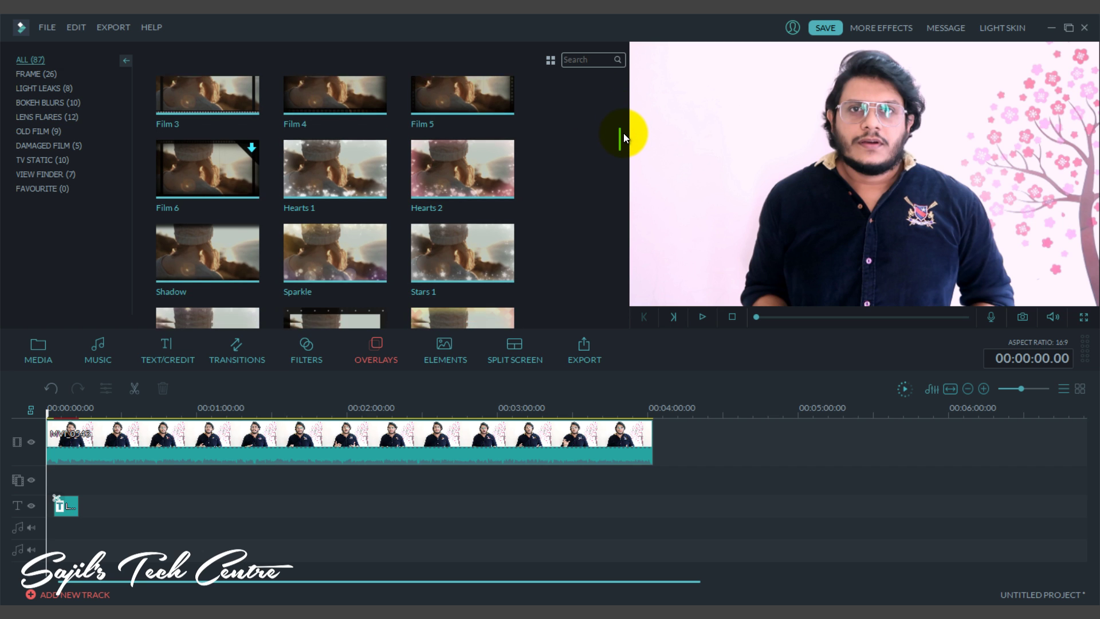
{"action": "right_click", "coordinate": [494, 195]}
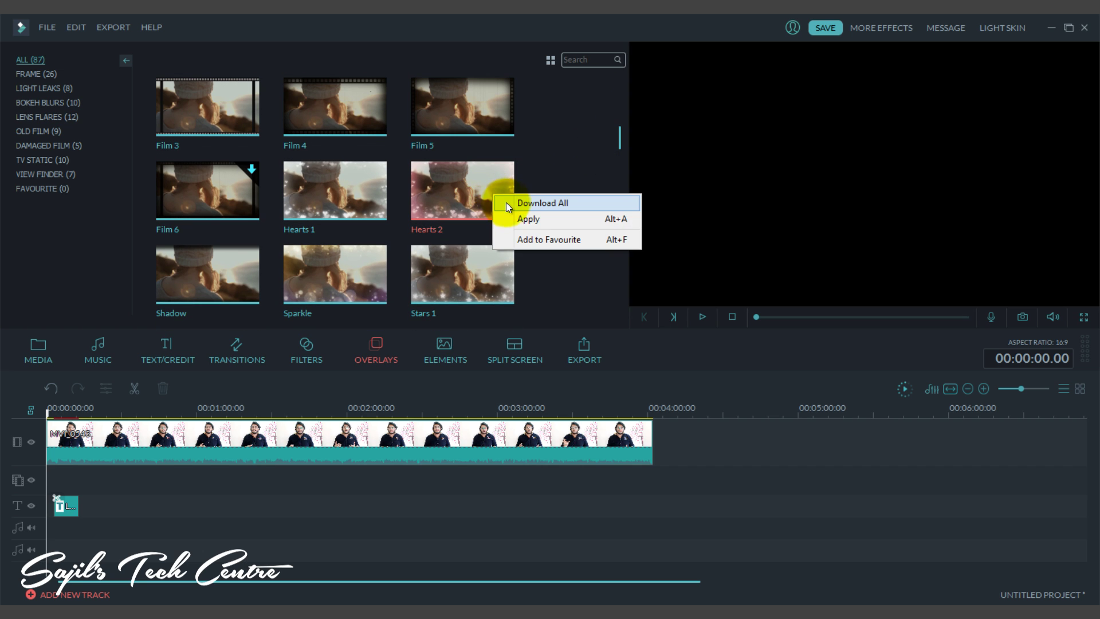
{"action": "left_click", "coordinate": [517, 220]}
- Stretch the Hearts 2 overlay clip to 00:03:59 and scrub to preview the hearts
{"action": "left_click", "coordinate": [55, 506]}
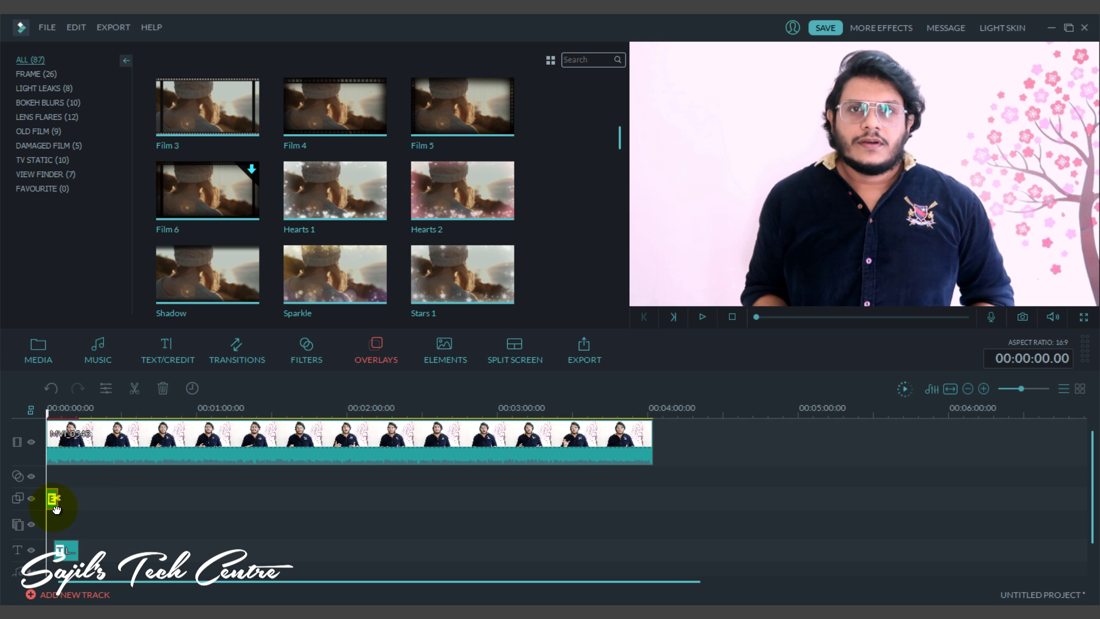
{"action": "left_click_drag", "start_coordinate": [55, 510], "coordinate": [647, 510]}
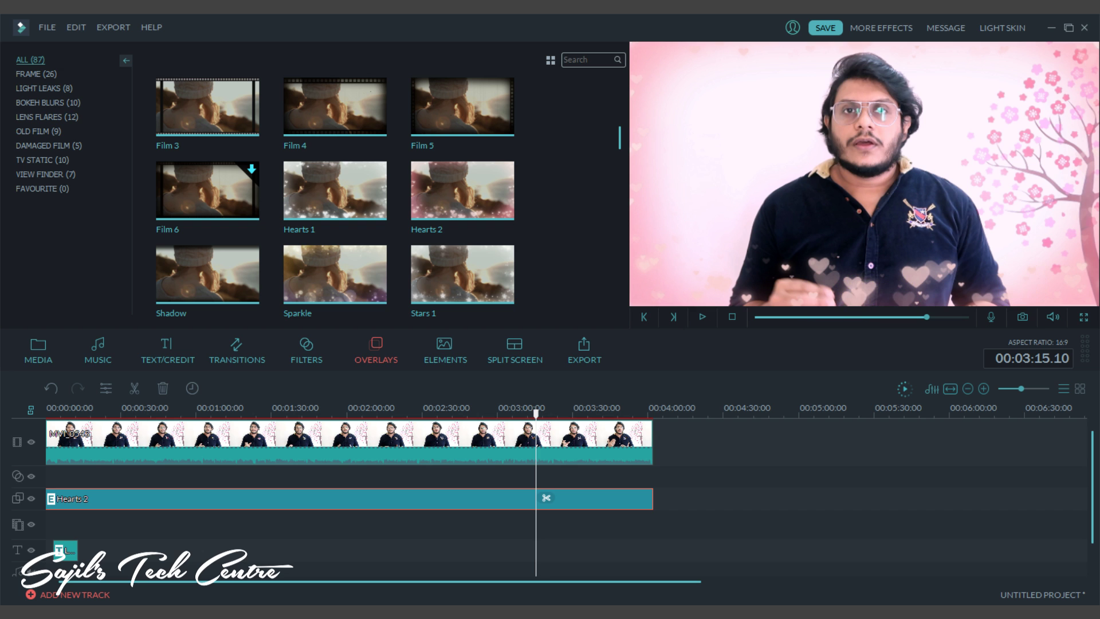
{"action": "left_click_drag", "start_coordinate": [535, 414], "coordinate": [357, 412]}
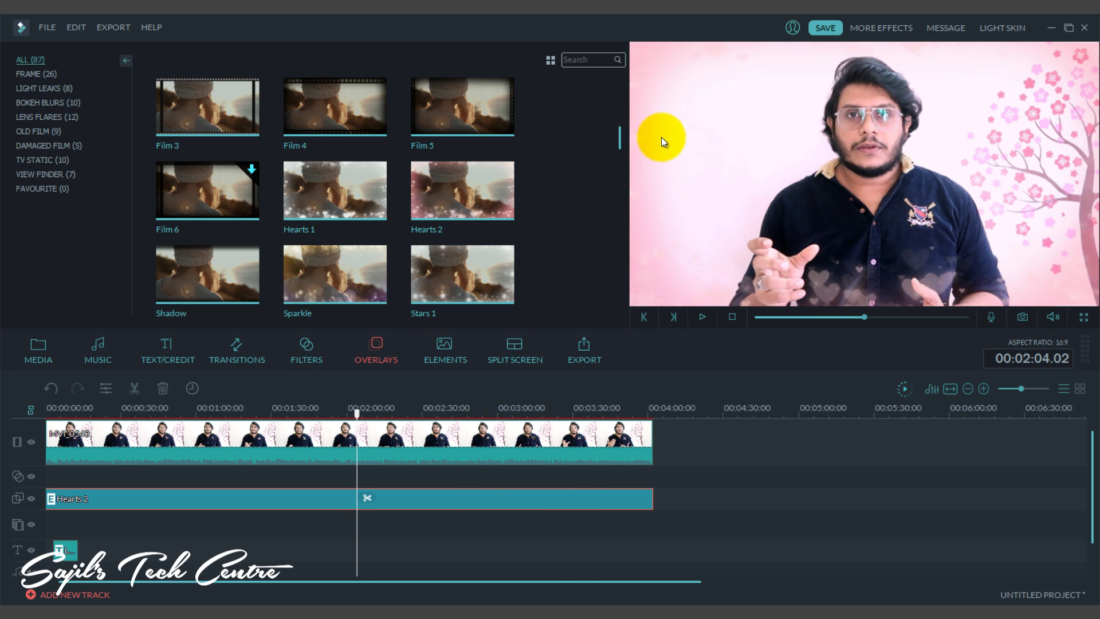
{"action": "left_click_drag", "start_coordinate": [620, 132], "coordinate": [625, 170]}
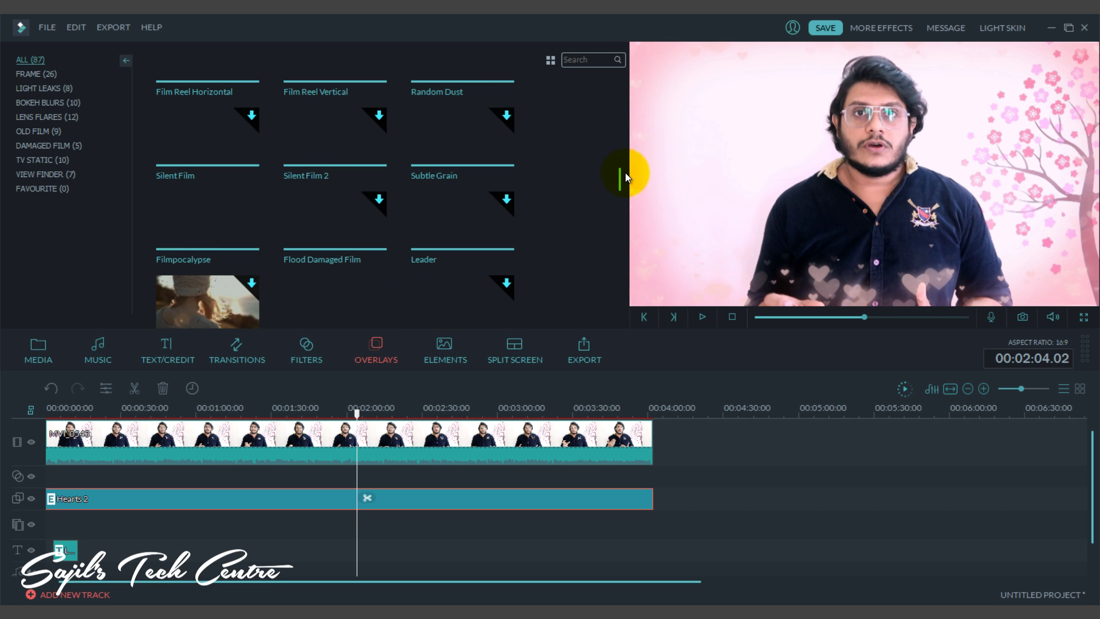
{"action": "scroll", "coordinate": [625, 201], "scroll_direction": "up", "scroll_amount": 3}
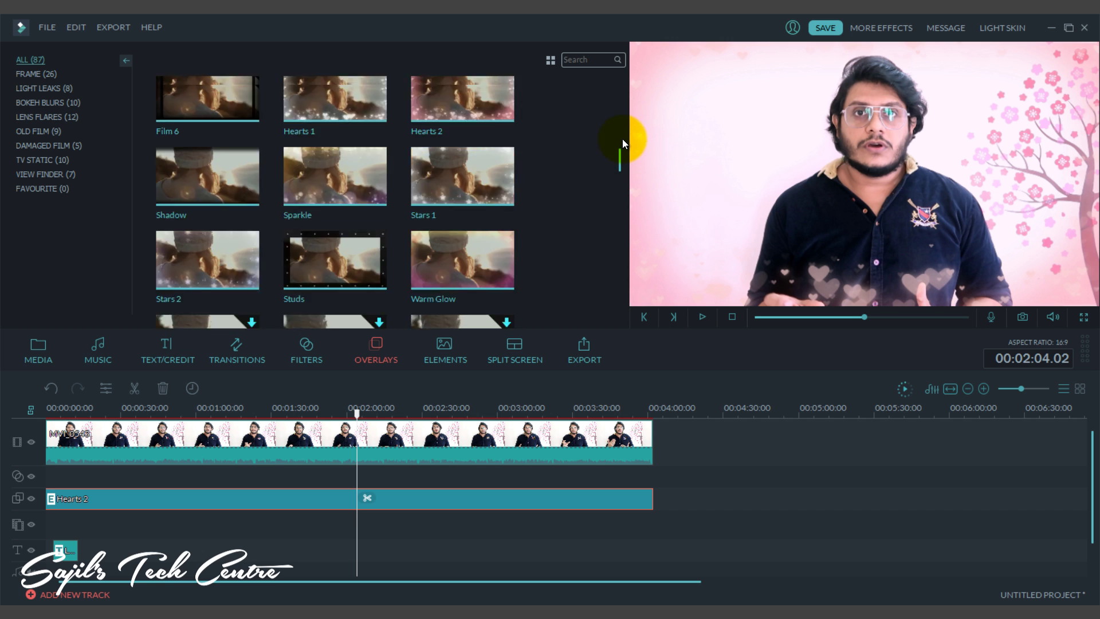
- Open the Filters library, scroll through its 149 filters, and return the playhead to the clip's start
{"action": "scroll", "coordinate": [622, 139], "scroll_direction": "up", "scroll_amount": 3}
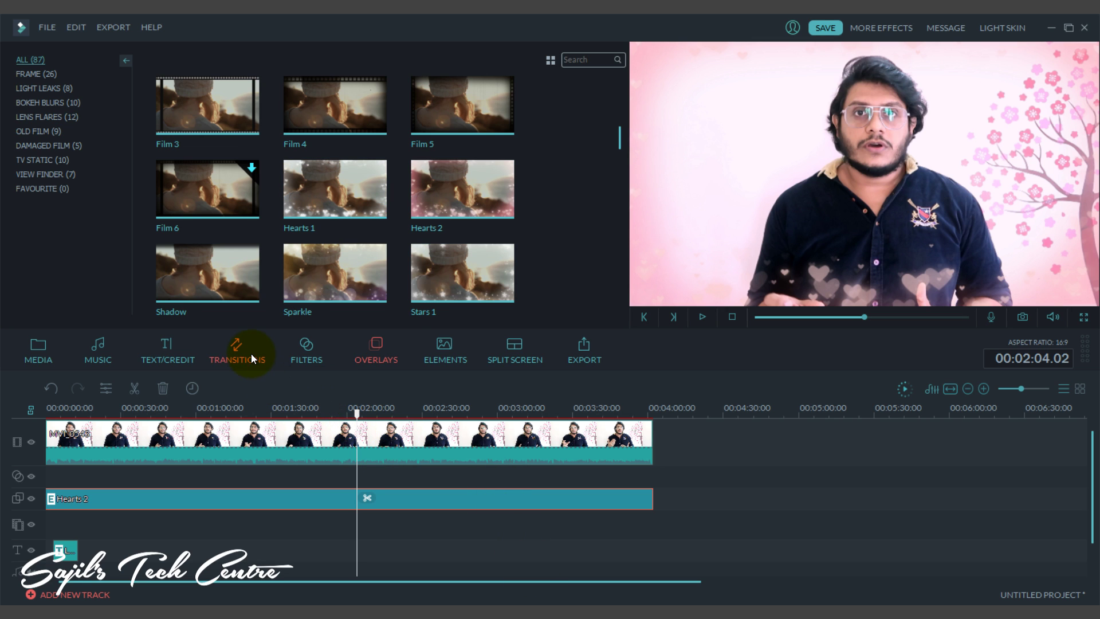
{"action": "left_click", "coordinate": [304, 349]}
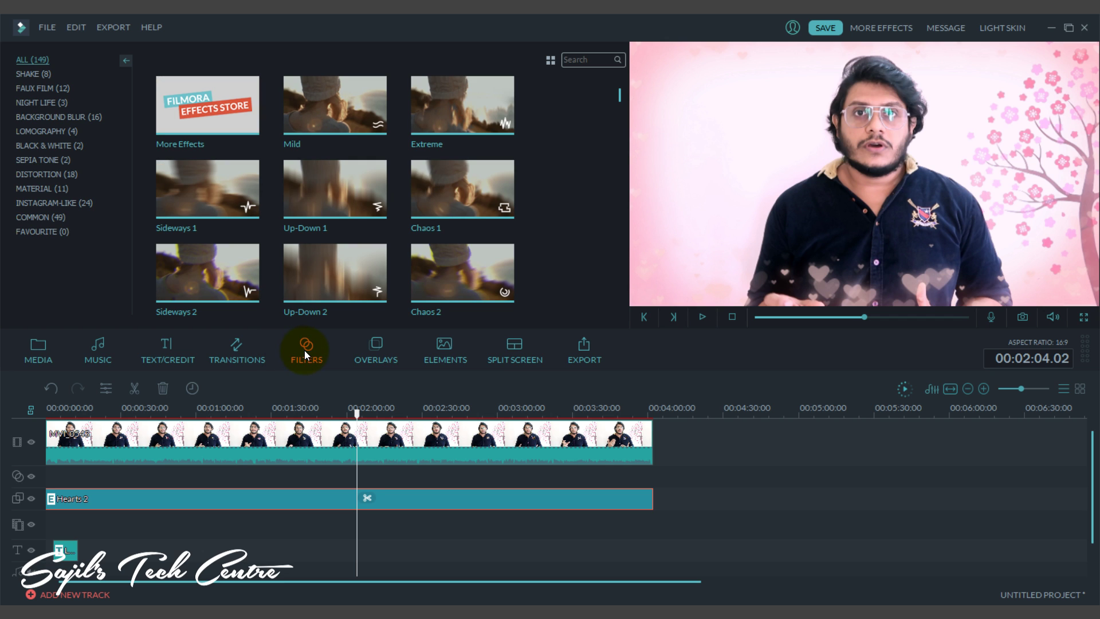
{"action": "left_click_drag", "start_coordinate": [357, 415], "coordinate": [67, 426]}
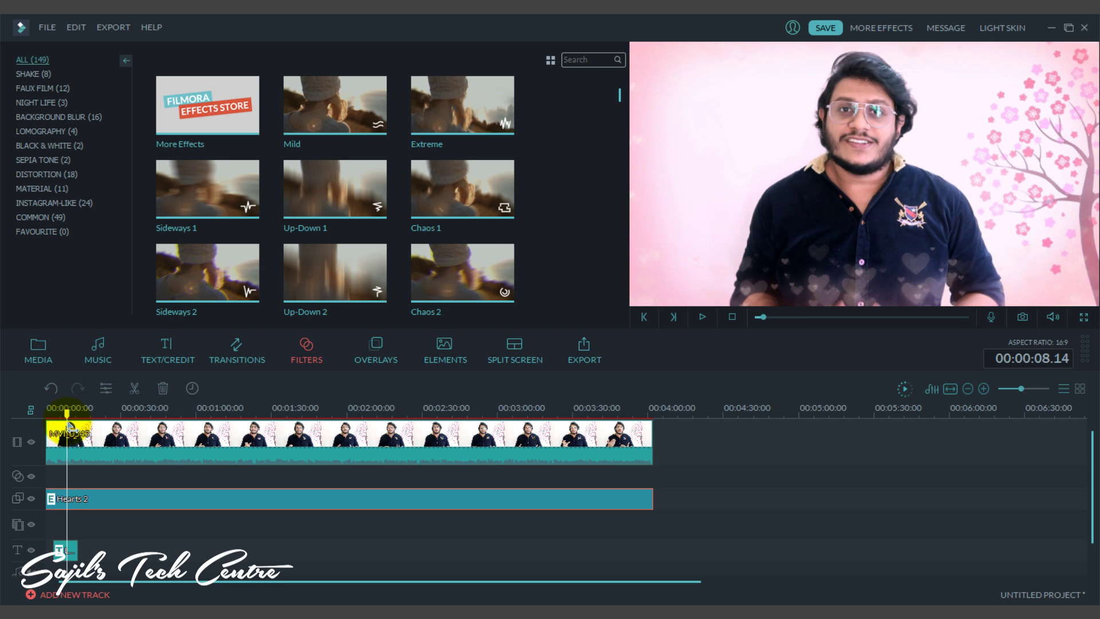
{"action": "left_click_drag", "start_coordinate": [619, 94], "coordinate": [622, 108]}
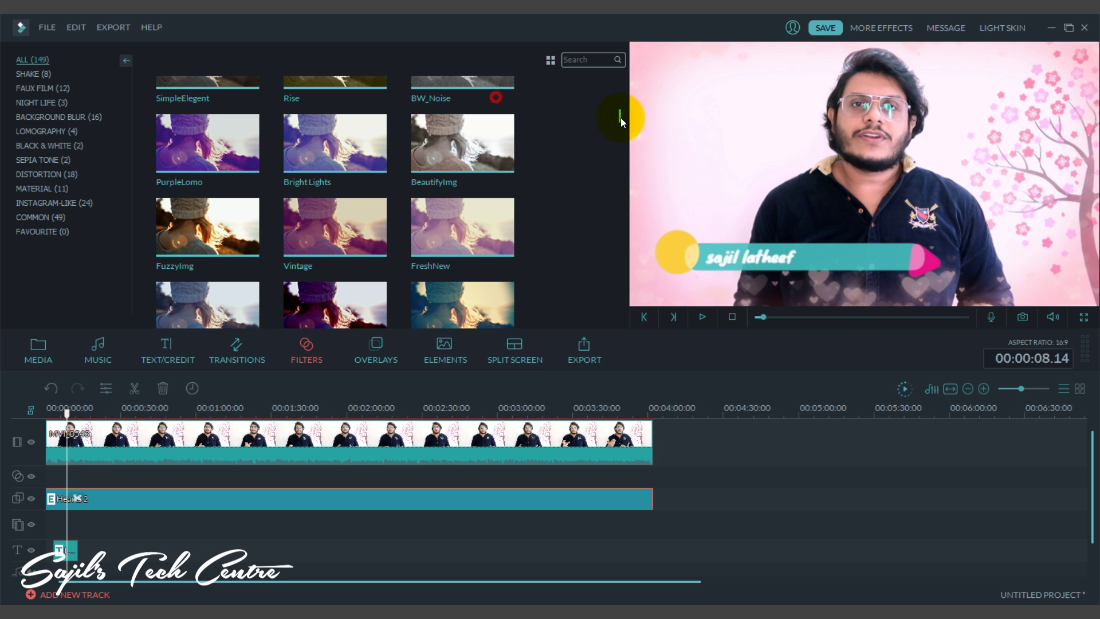
{"action": "left_click_drag", "start_coordinate": [620, 118], "coordinate": [633, 90]}
{"action": "left_click", "coordinate": [136, 435]}
{"action": "left_click", "coordinate": [277, 439]}
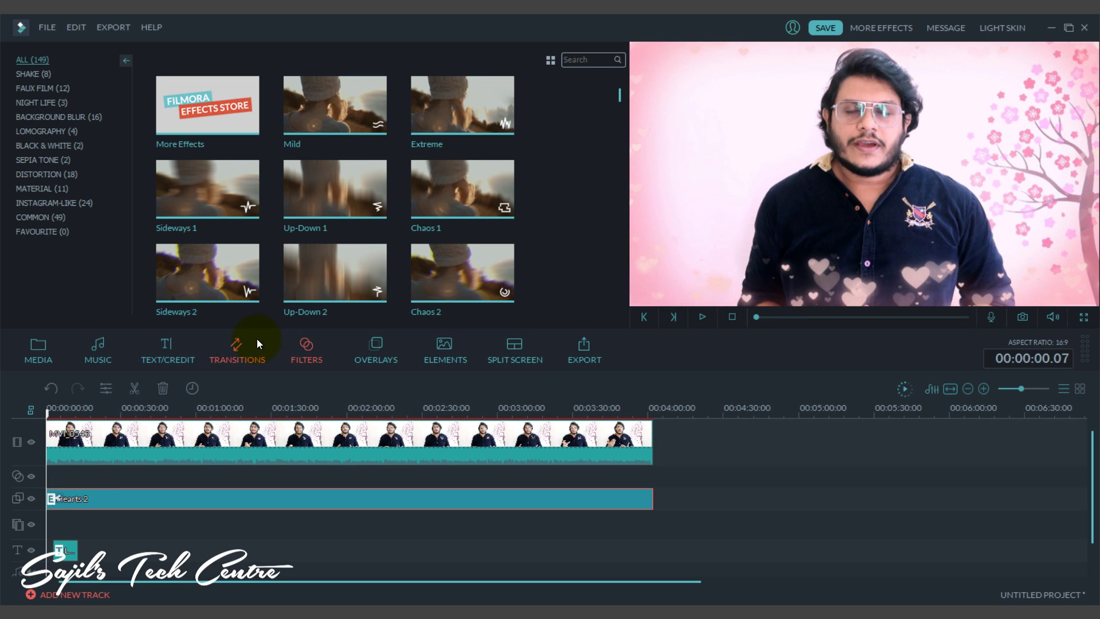
- Apply the Dissolve transition from the Transitions library and play the preview to check it
{"action": "left_click", "coordinate": [242, 353]}
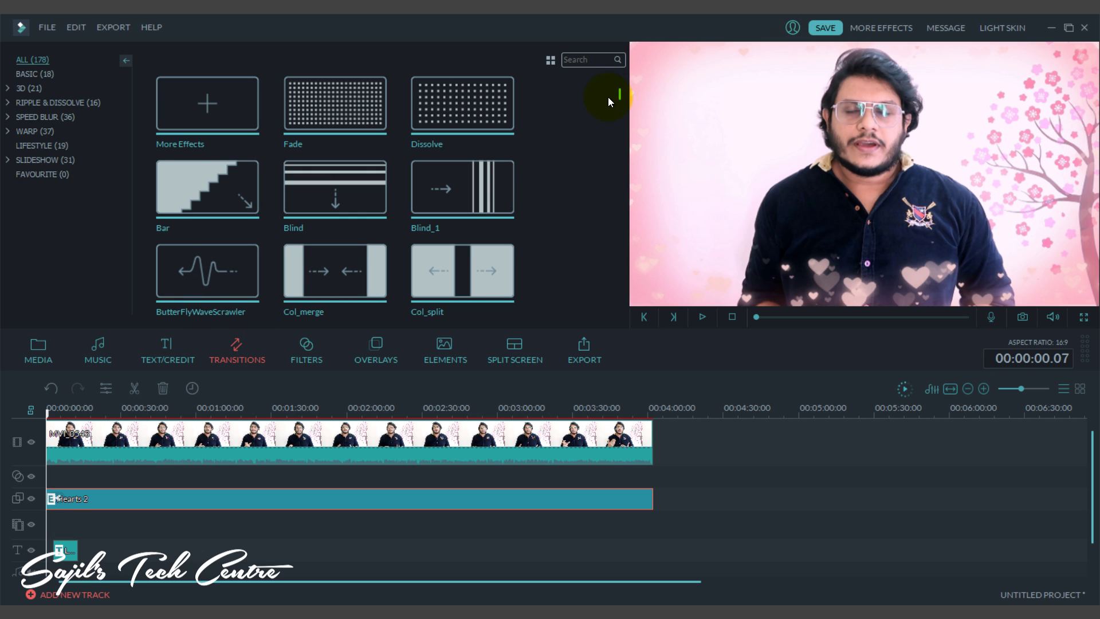
{"action": "left_click_drag", "start_coordinate": [620, 94], "coordinate": [622, 112]}
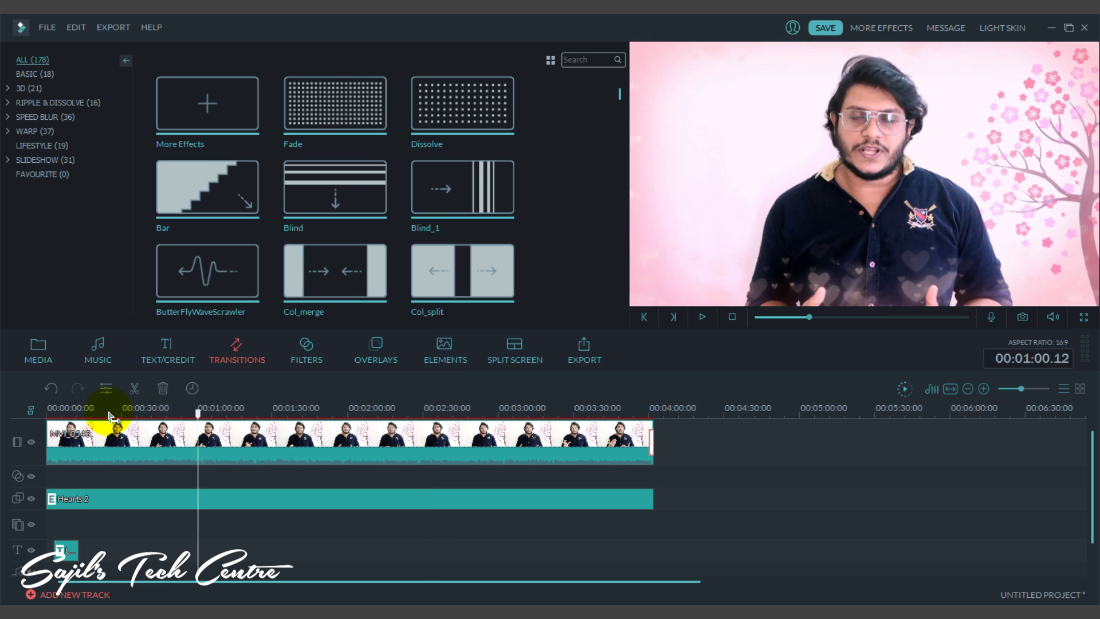
{"action": "left_click_drag", "start_coordinate": [111, 412], "coordinate": [12, 416]}
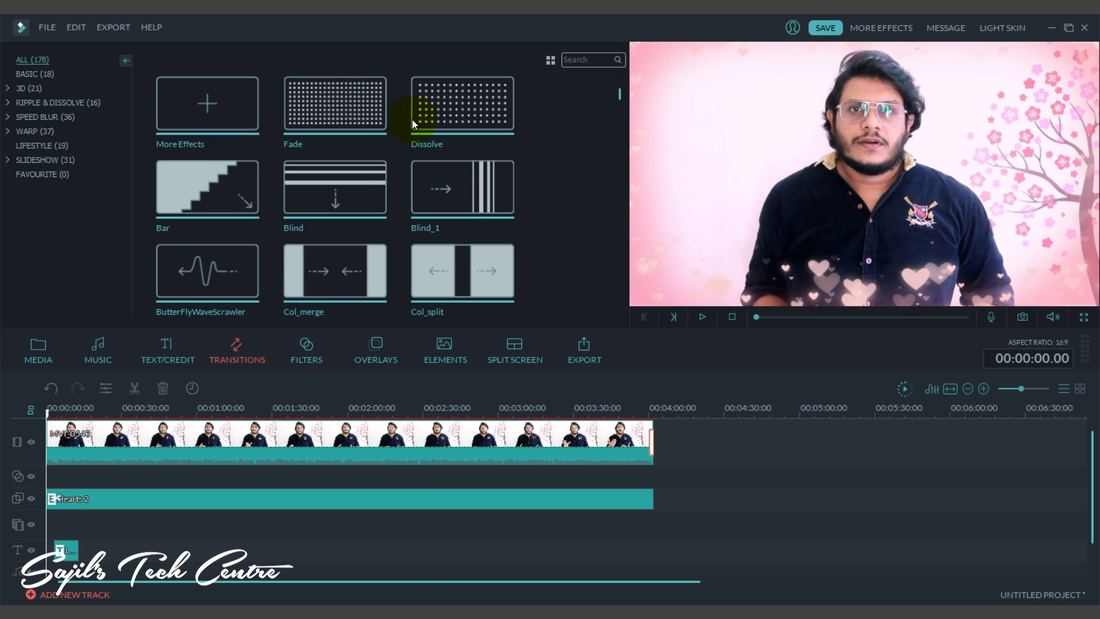
{"action": "right_click", "coordinate": [493, 101]}
{"action": "left_click", "coordinate": [510, 122]}
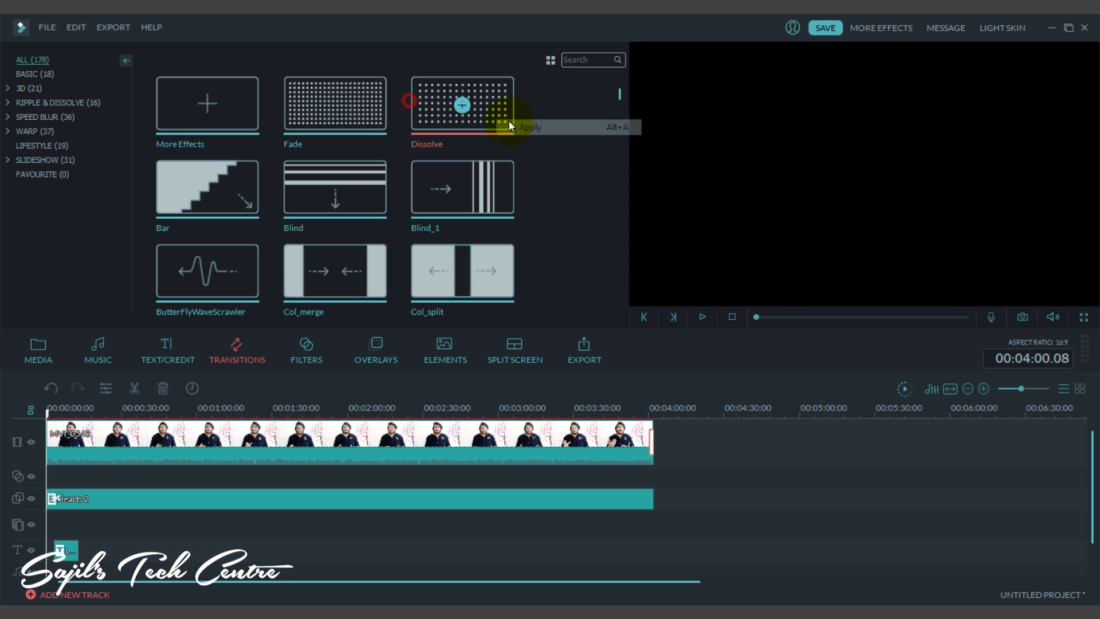
{"action": "left_click", "coordinate": [703, 317]}
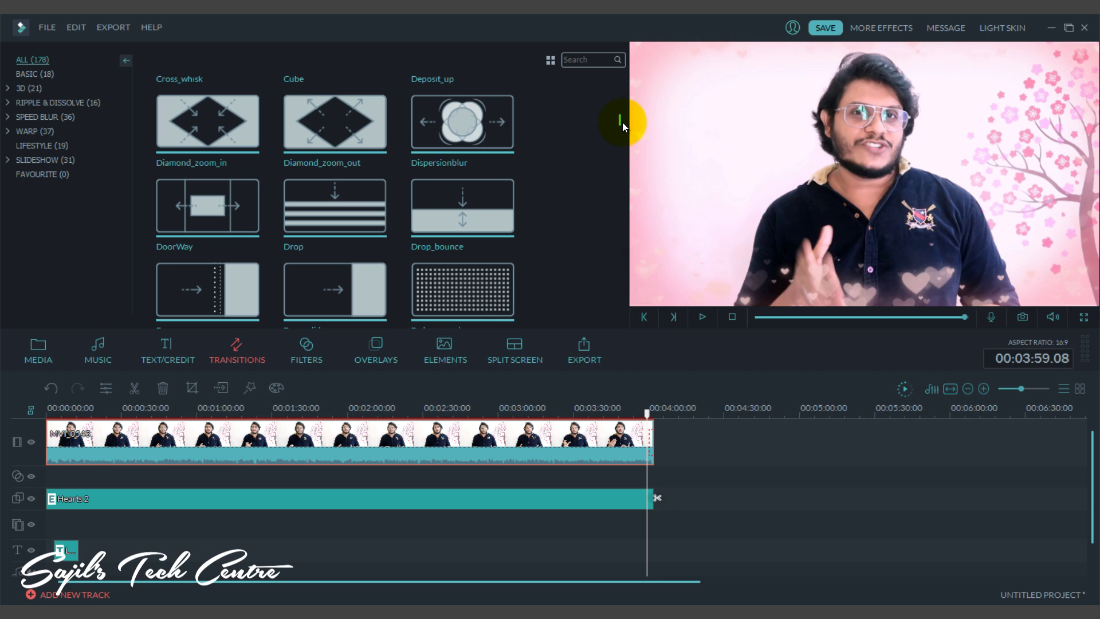
- Add the Dispersionblur transition at the clip's end, preview it, then scrub to about 8 seconds
{"action": "left_click", "coordinate": [486, 135]}
{"action": "right_click", "coordinate": [486, 137]}
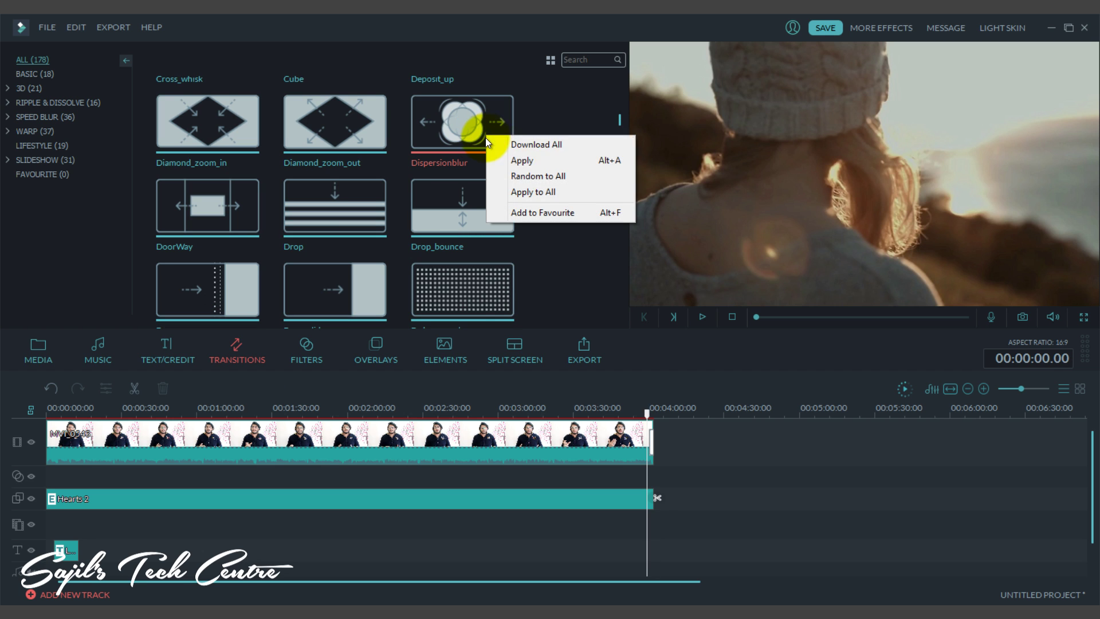
{"action": "left_click", "coordinate": [536, 164]}
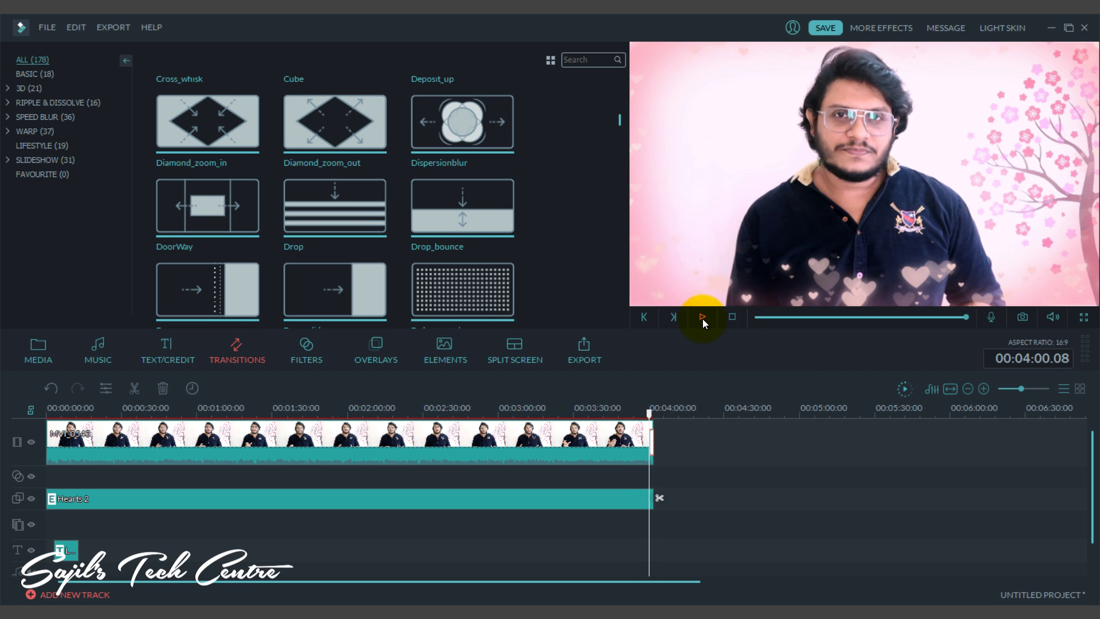
{"action": "left_click", "coordinate": [703, 317]}
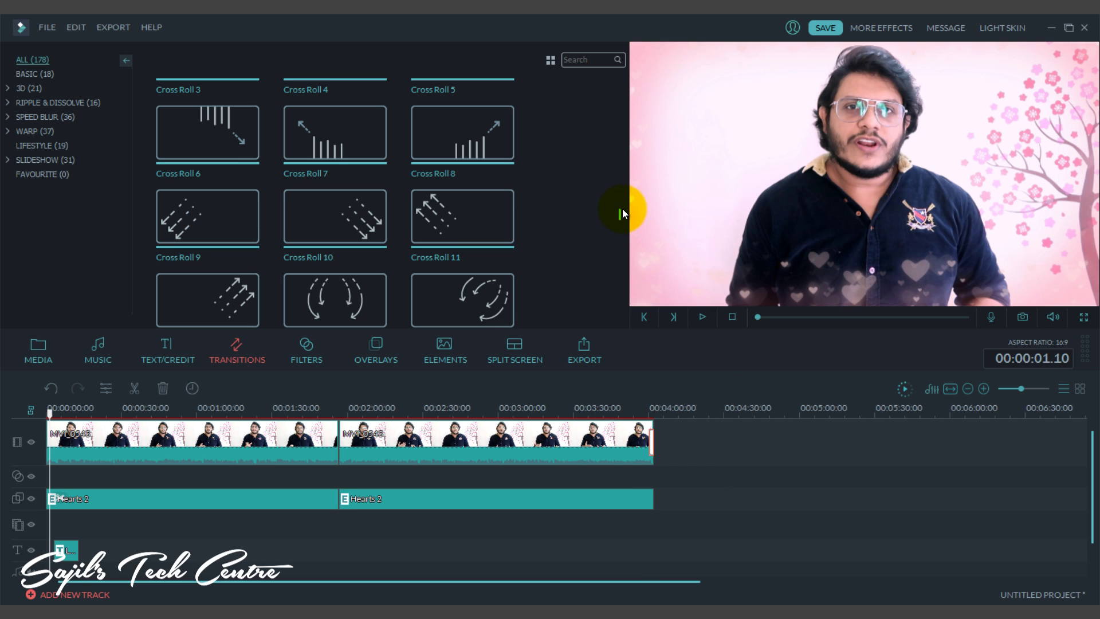
{"action": "left_click_drag", "start_coordinate": [621, 211], "coordinate": [627, 238]}
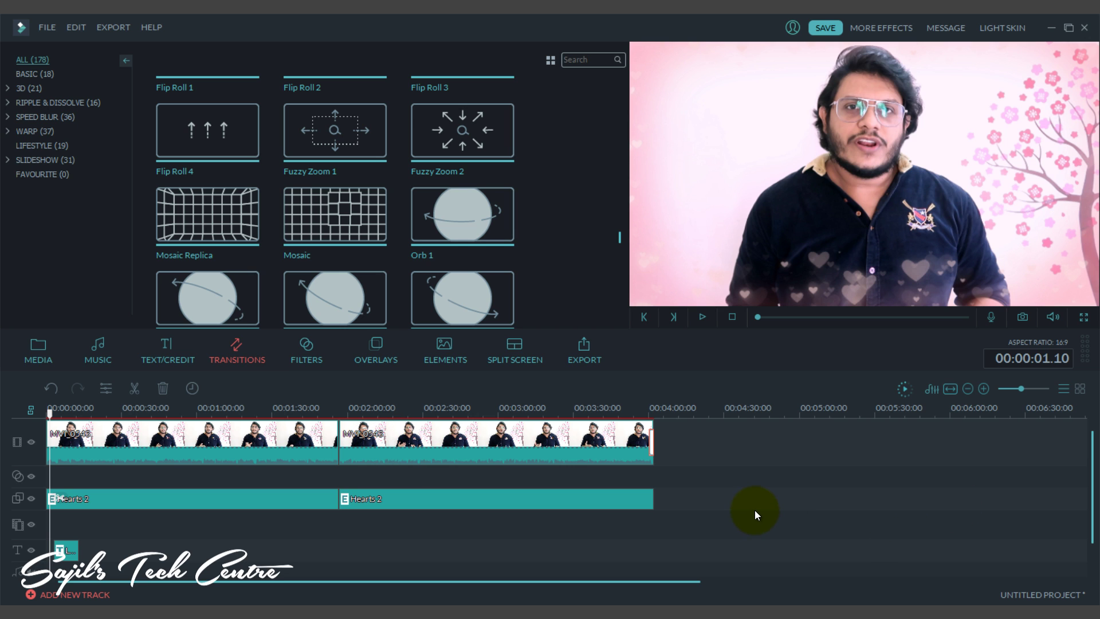
{"action": "key", "text": "Home"}
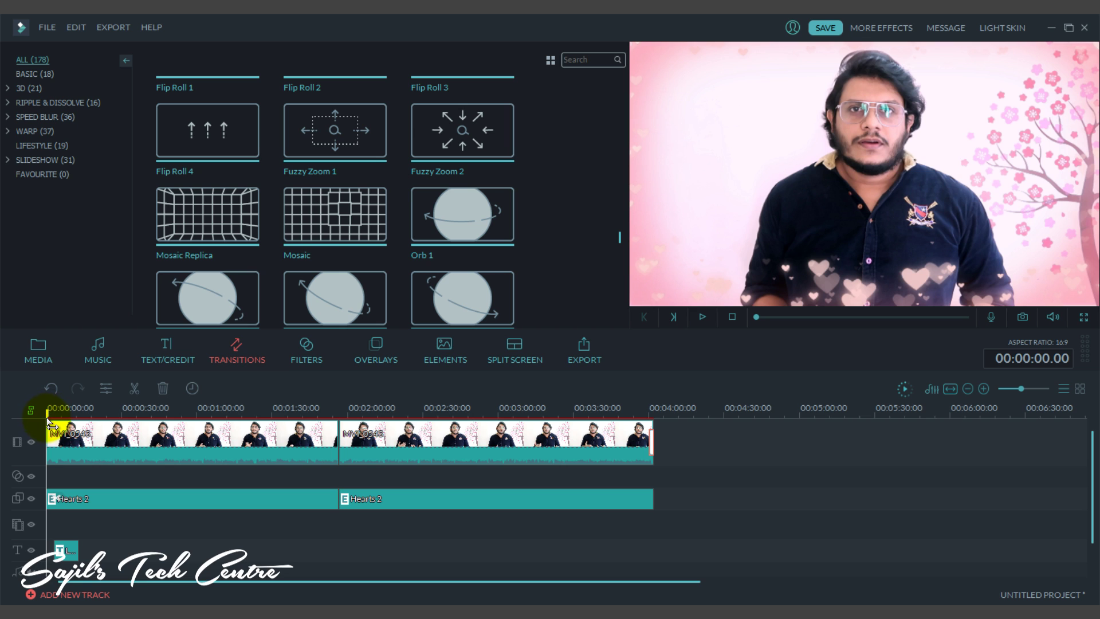
{"action": "mouse_move", "coordinate": [49, 417]}
{"action": "left_mouse_down"}
{"action": "mouse_move", "coordinate": [64, 417]}
{"action": "mouse_move", "coordinate": [46, 400]}
{"action": "left_mouse_up"}
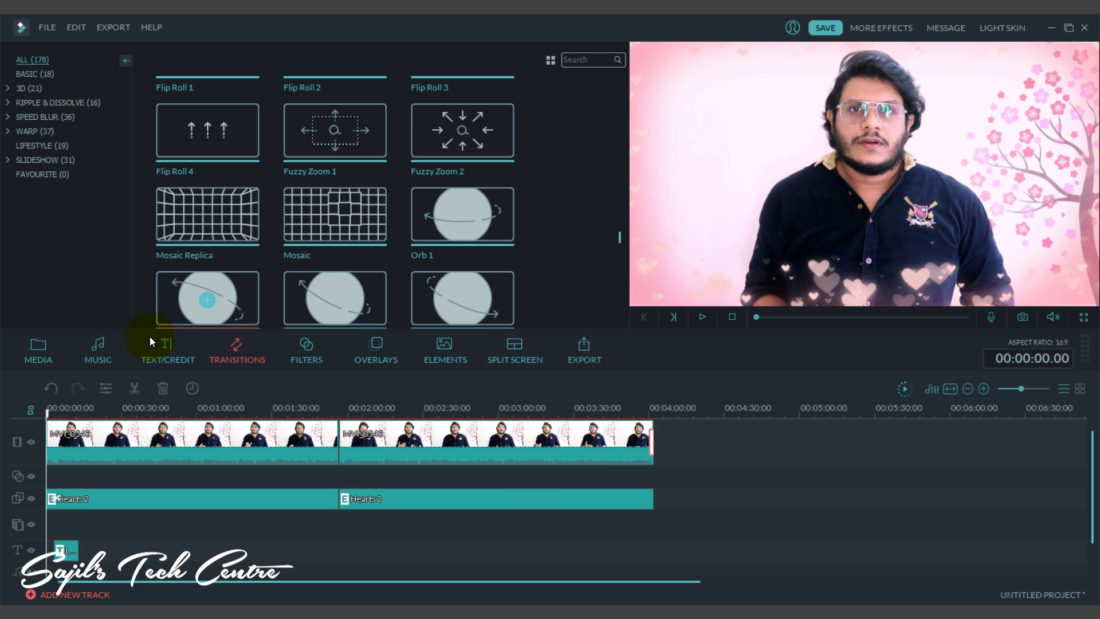
- Switch back to the Filters library, preview the clip near 3:48 and 2:42, and show the Export menu
{"action": "left_click", "coordinate": [164, 357]}
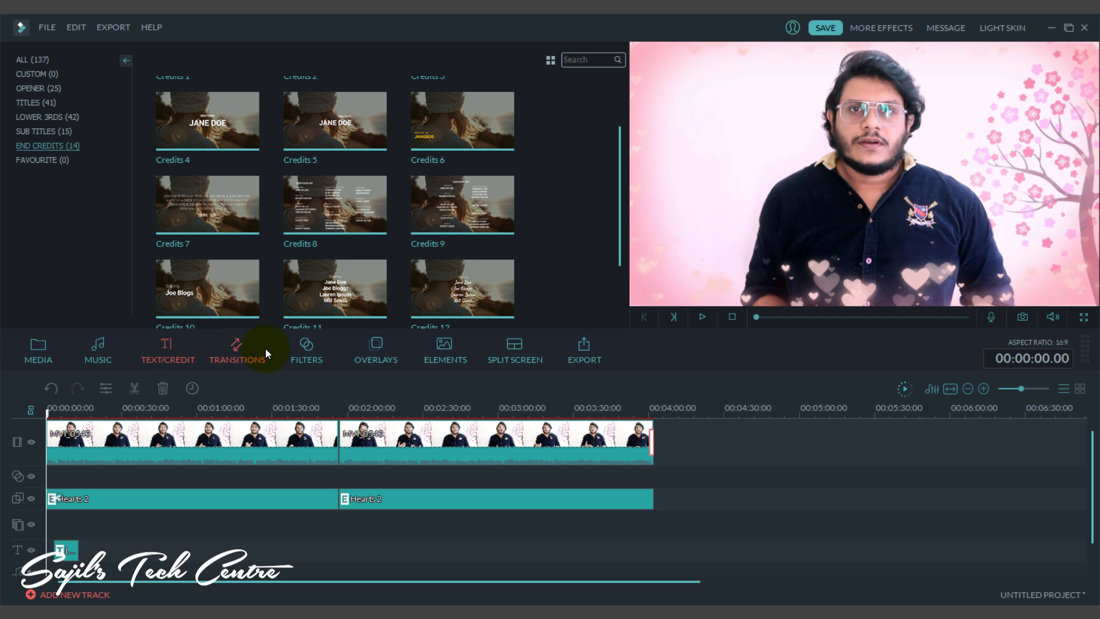
{"action": "left_click", "coordinate": [308, 346]}
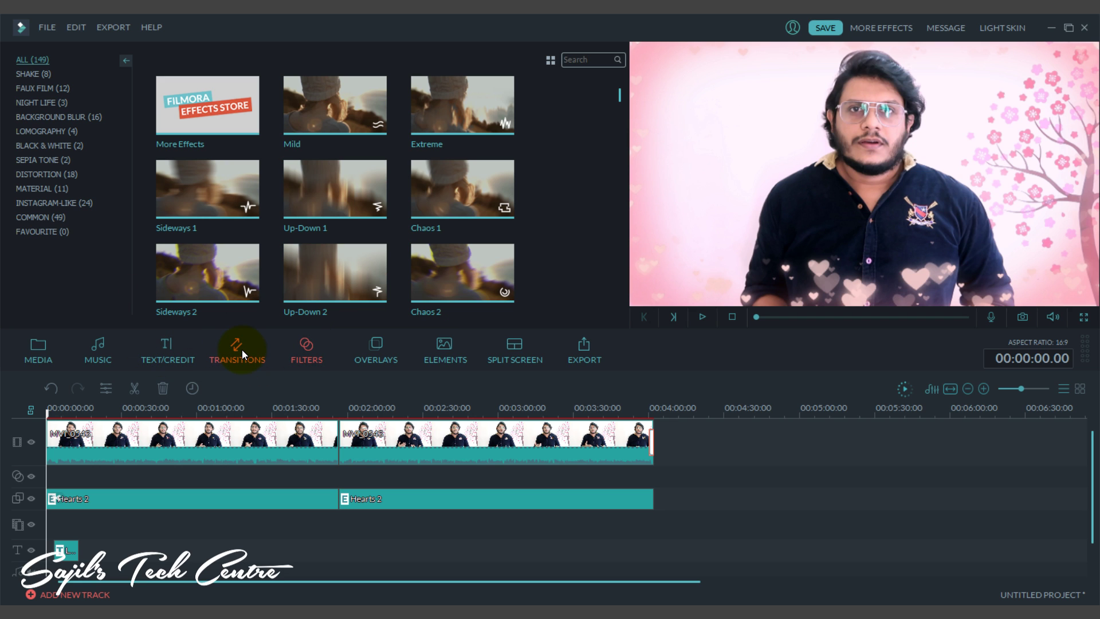
{"action": "left_click_drag", "start_coordinate": [417, 409], "coordinate": [587, 423]}
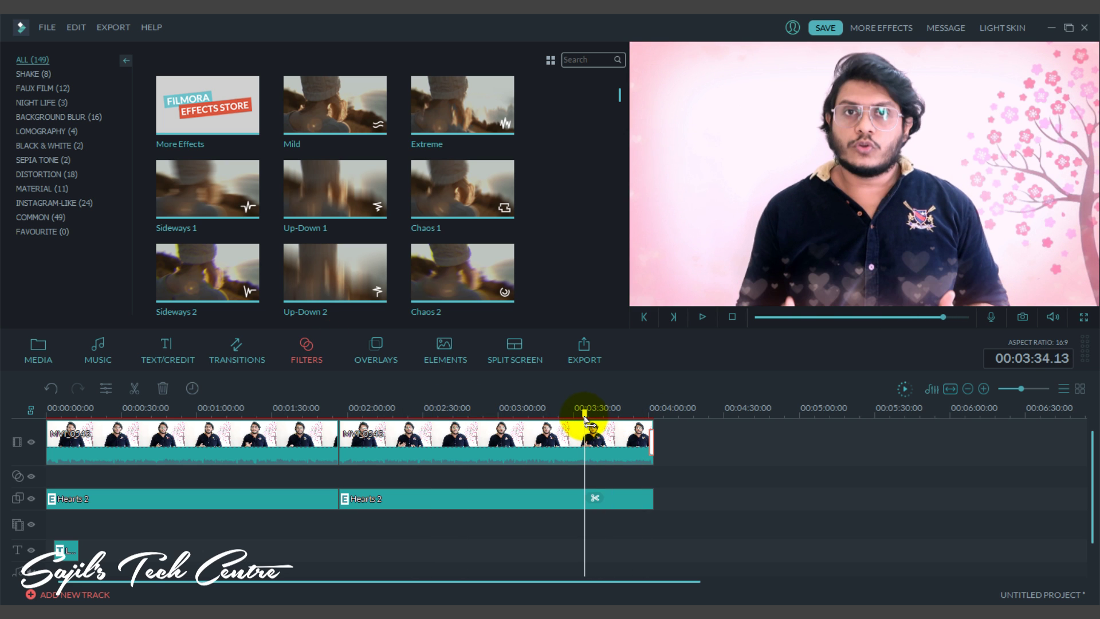
{"action": "left_click_drag", "start_coordinate": [585, 421], "coordinate": [454, 420]}
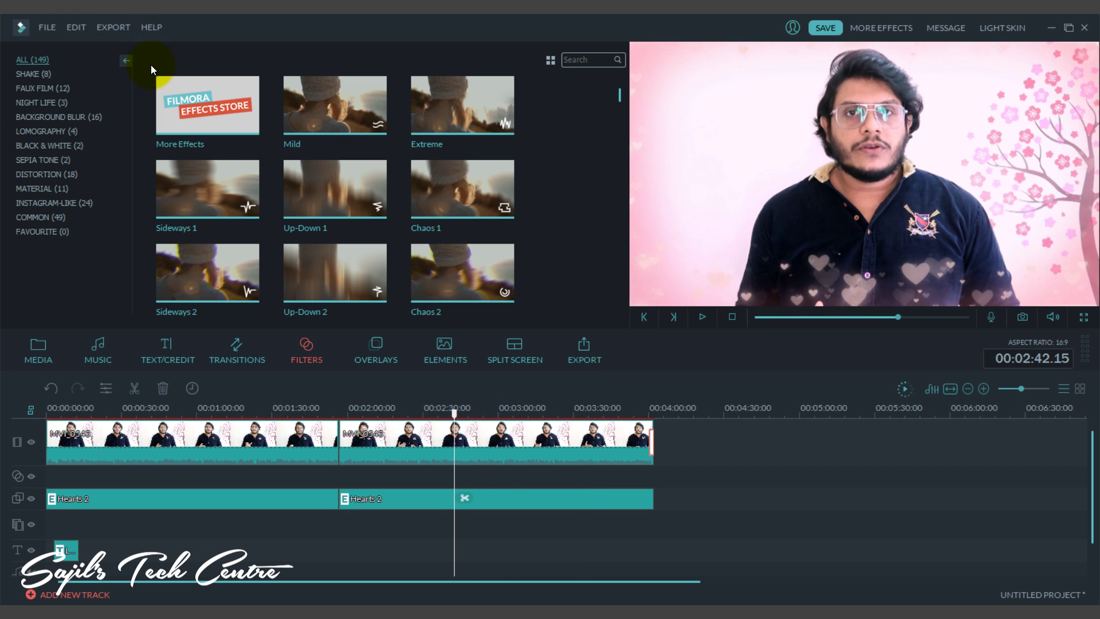
{"action": "left_click", "coordinate": [112, 28]}
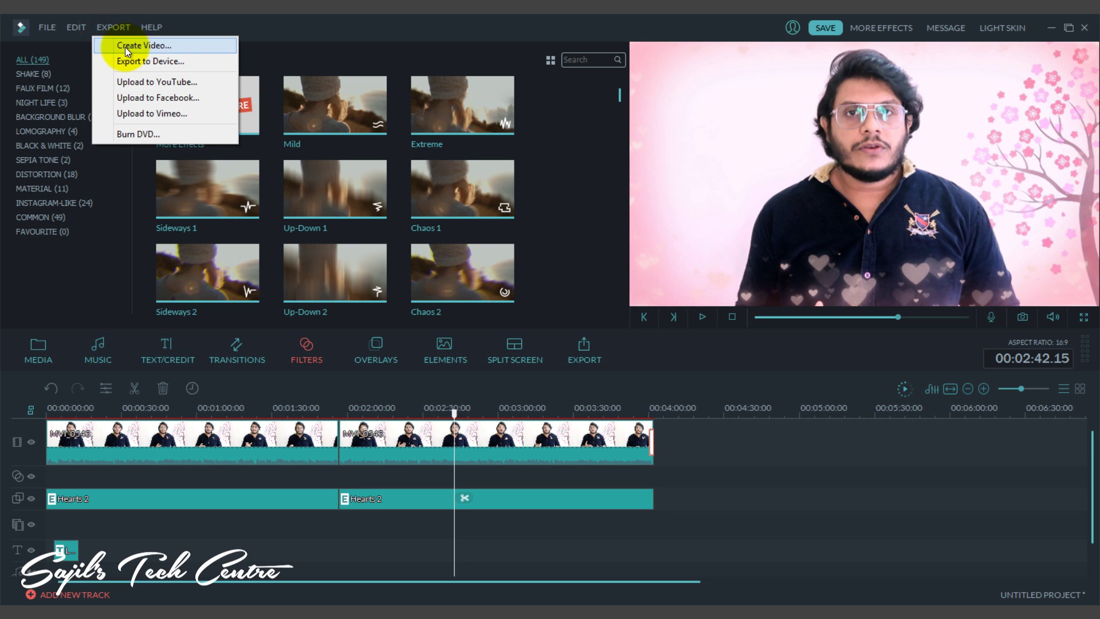
- Open Create Video, compare the Device and YouTube options, then keep the local MP4 export at 1920x1080
{"action": "left_click", "coordinate": [126, 46]}
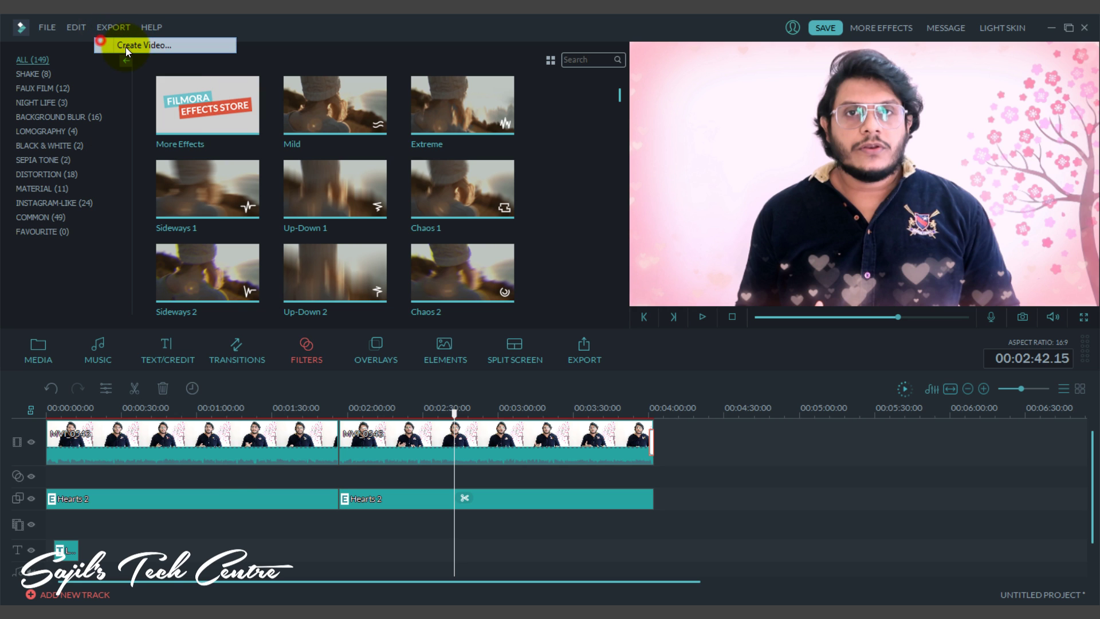
{"action": "left_click", "coordinate": [382, 186]}
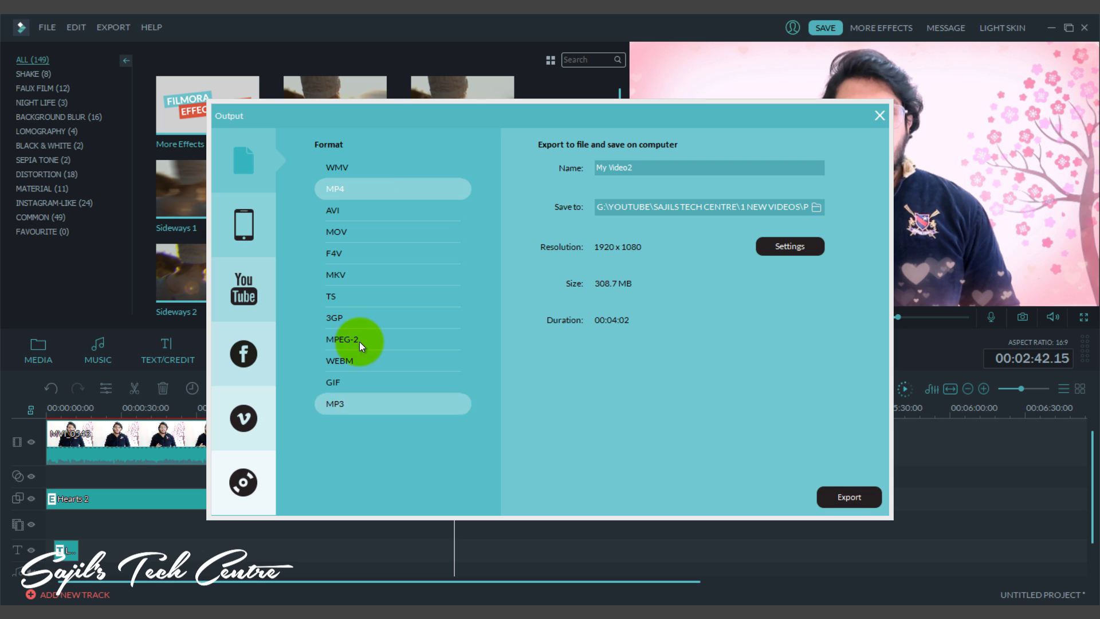
{"action": "left_click", "coordinate": [249, 235]}
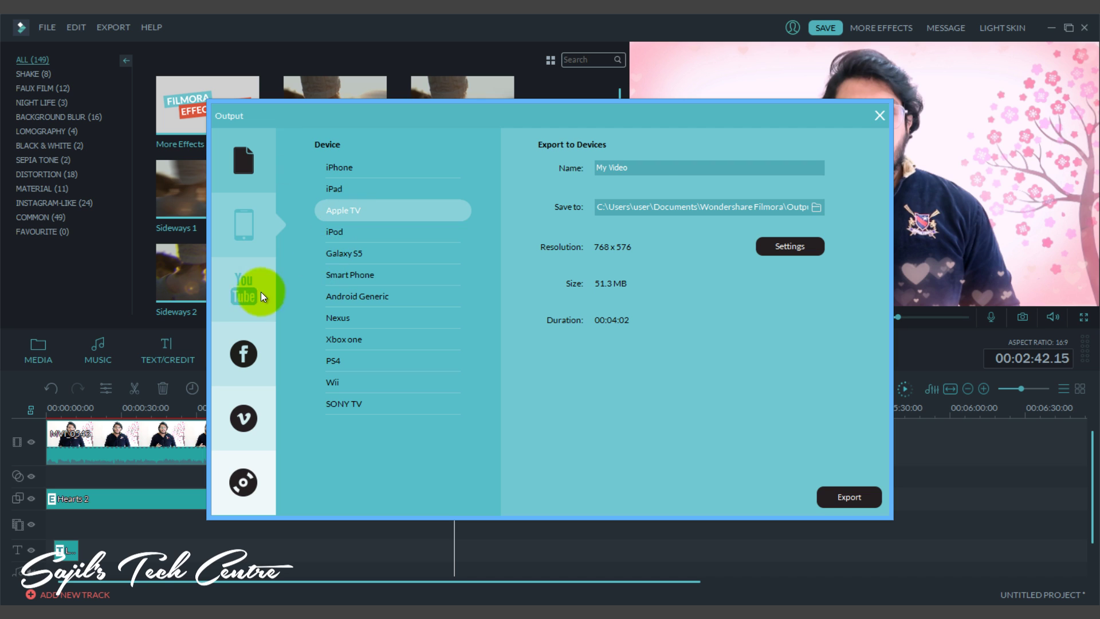
{"action": "left_click", "coordinate": [241, 296]}
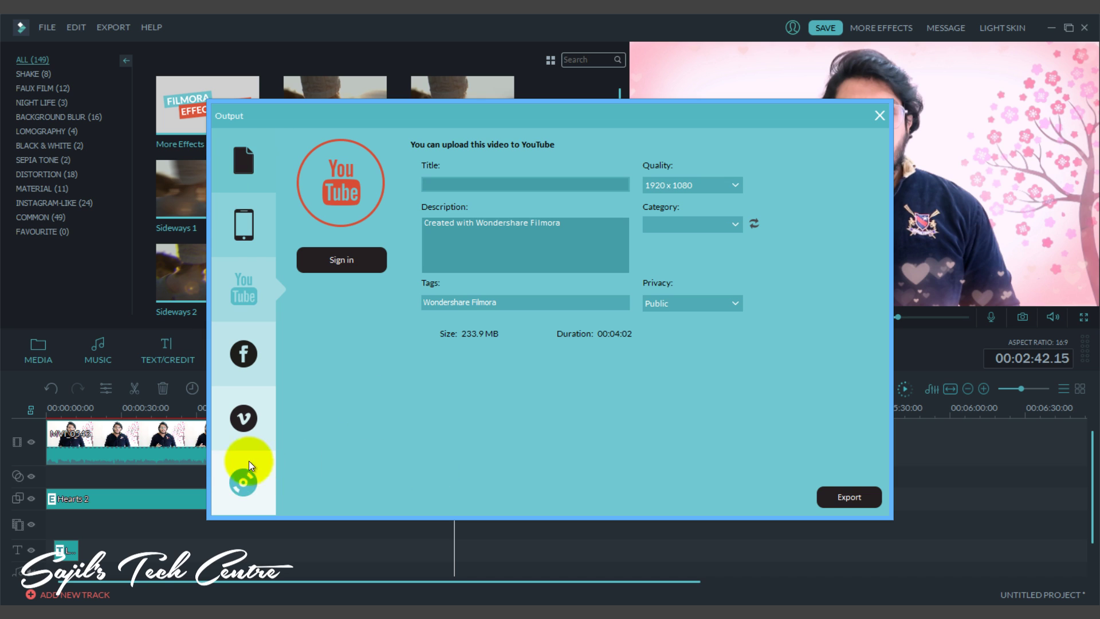
{"action": "left_click", "coordinate": [243, 156]}
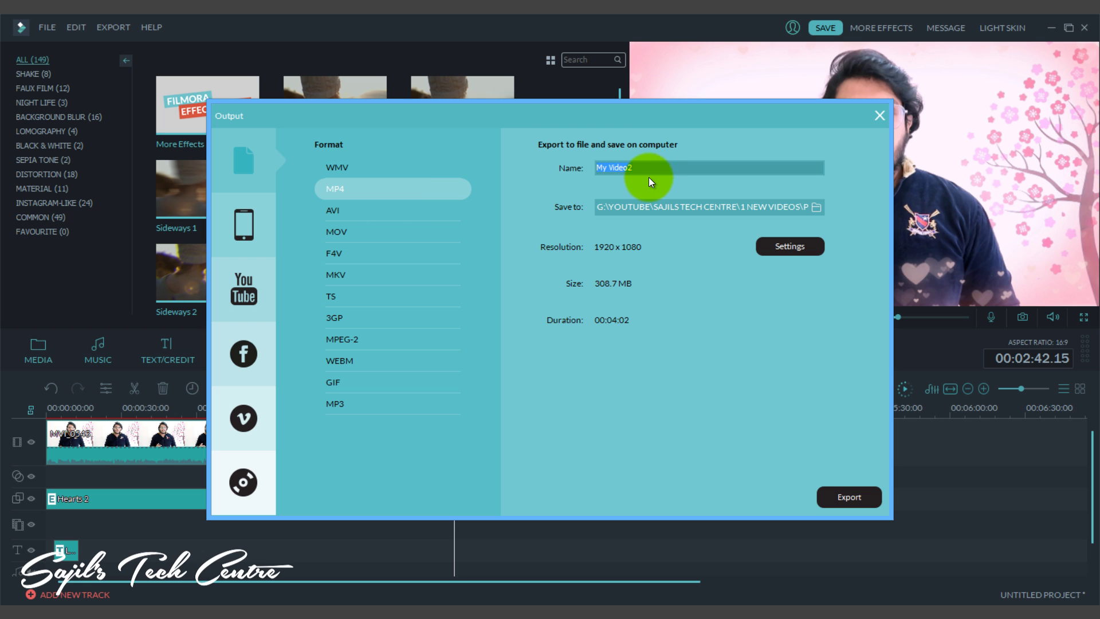
{"action": "left_click", "coordinate": [816, 207]}
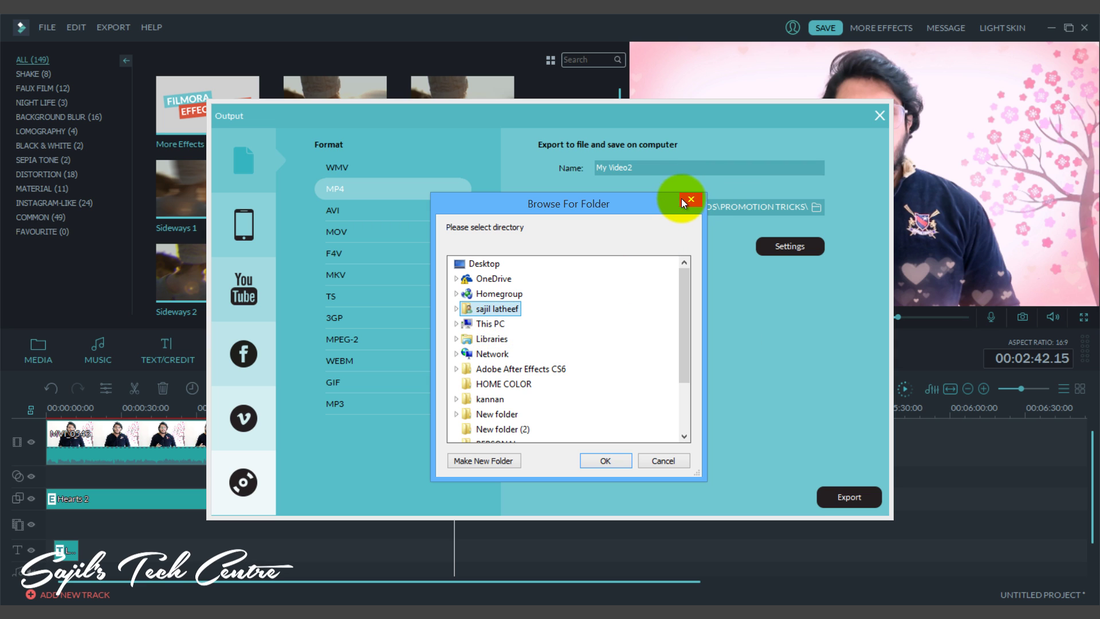
{"action": "left_click", "coordinate": [689, 199]}
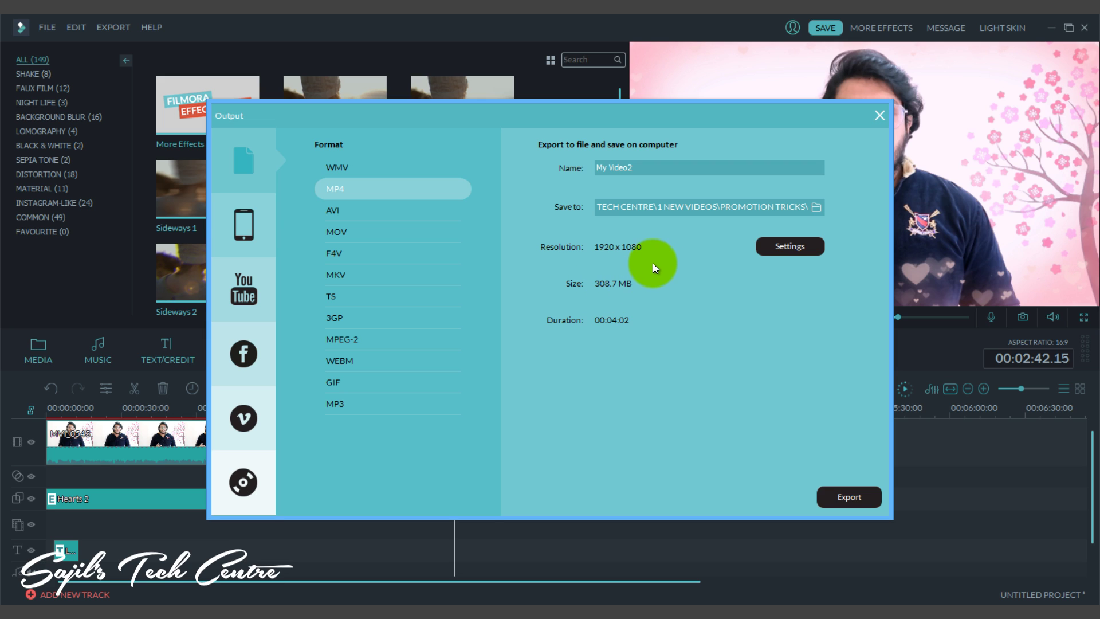
- Compare Good, Better and Best quality, then confirm Best with a 15000 kbps video bit rate
{"action": "left_click", "coordinate": [793, 247]}
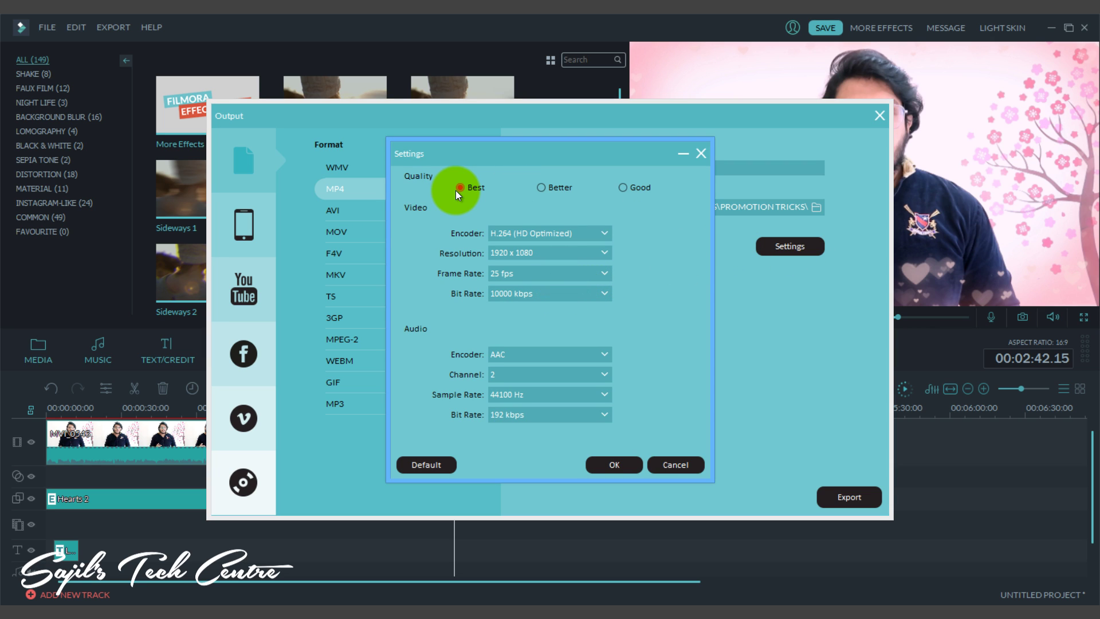
{"action": "left_click", "coordinate": [622, 188]}
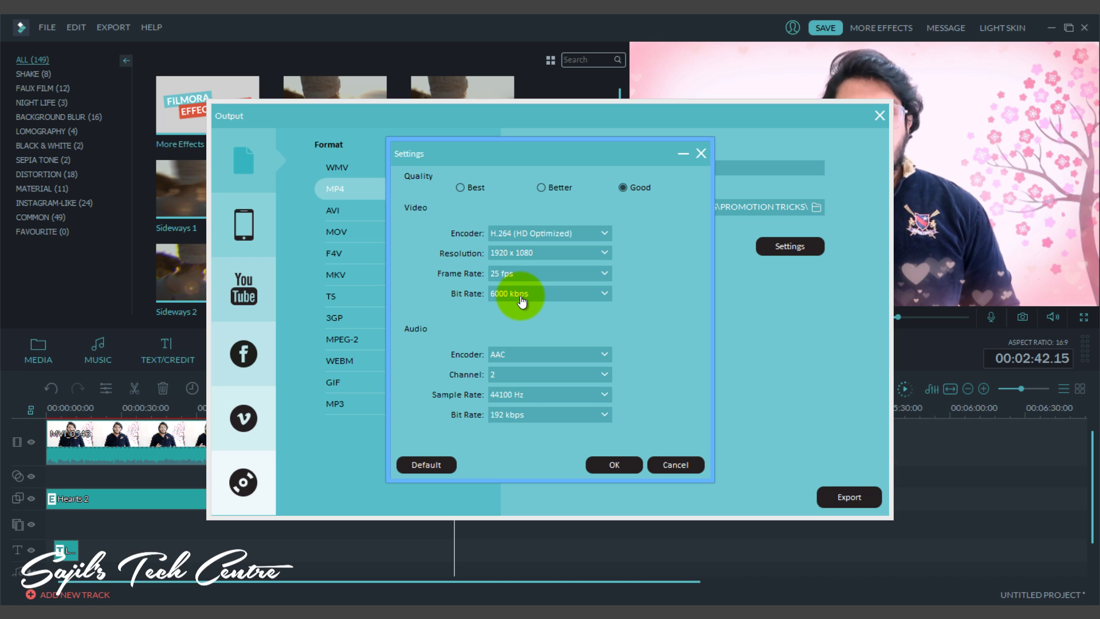
{"action": "left_click", "coordinate": [544, 187]}
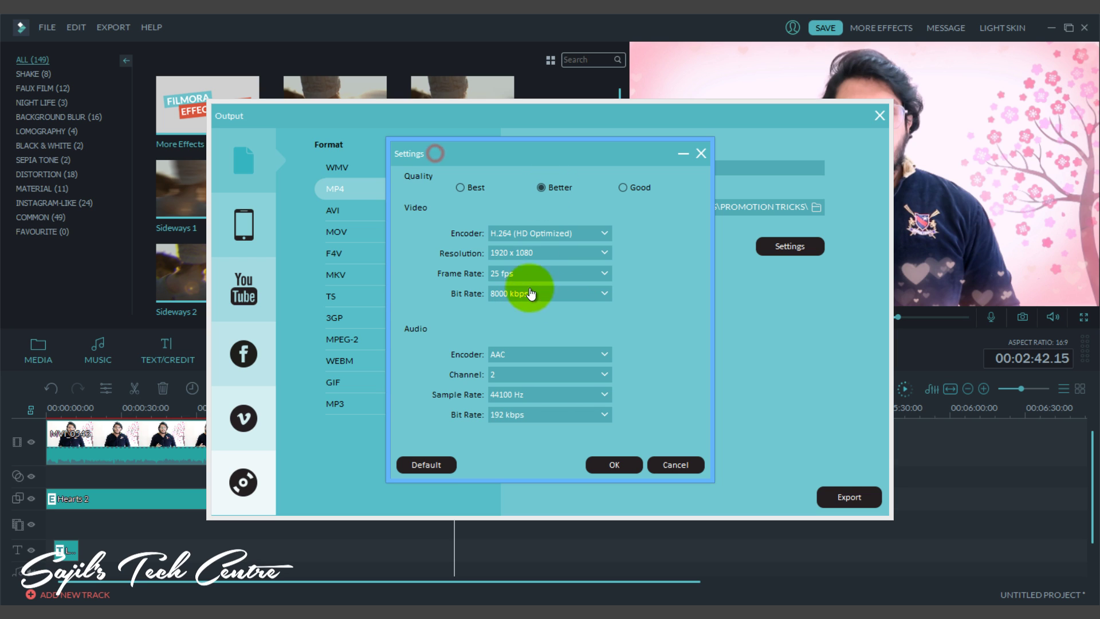
{"action": "left_click", "coordinate": [460, 187]}
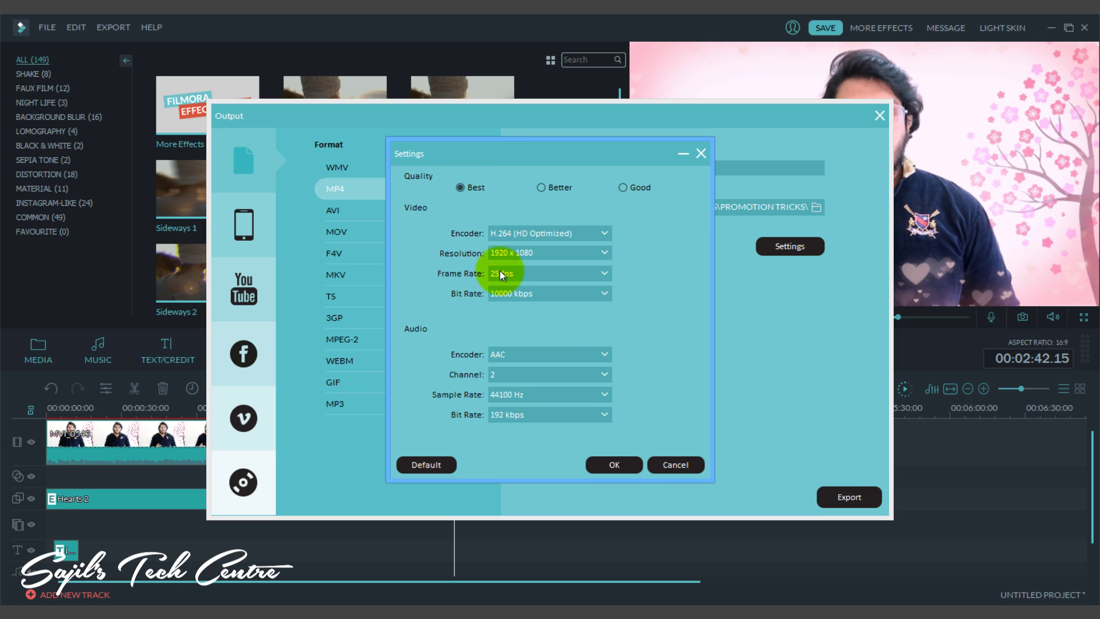
{"action": "left_click", "coordinate": [539, 293]}
{"action": "left_click", "coordinate": [511, 357]}
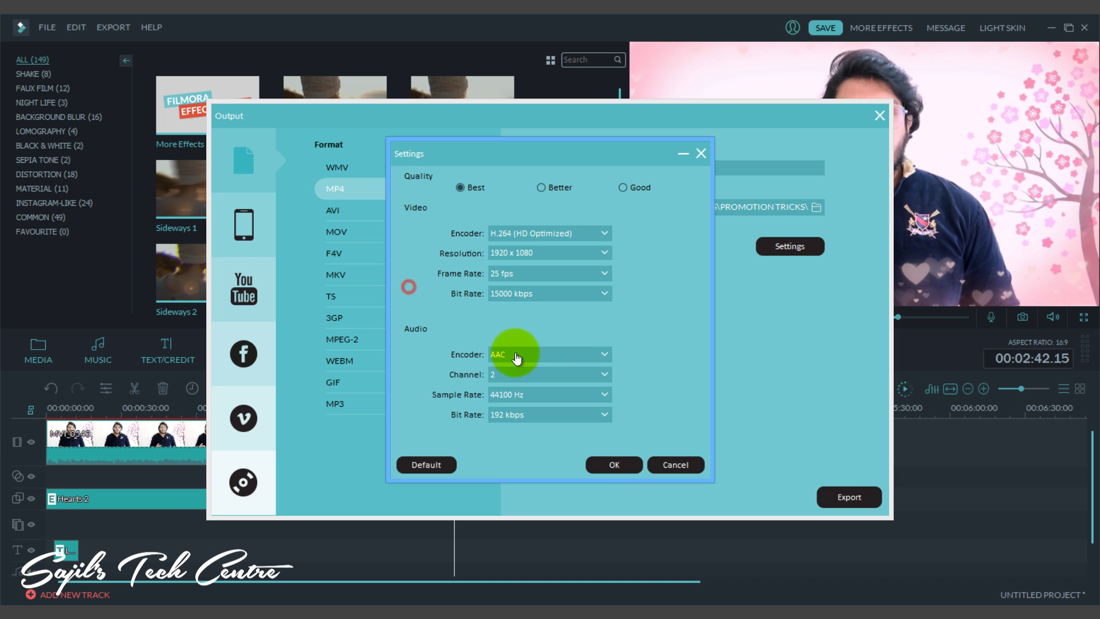
{"action": "left_click", "coordinate": [612, 465]}
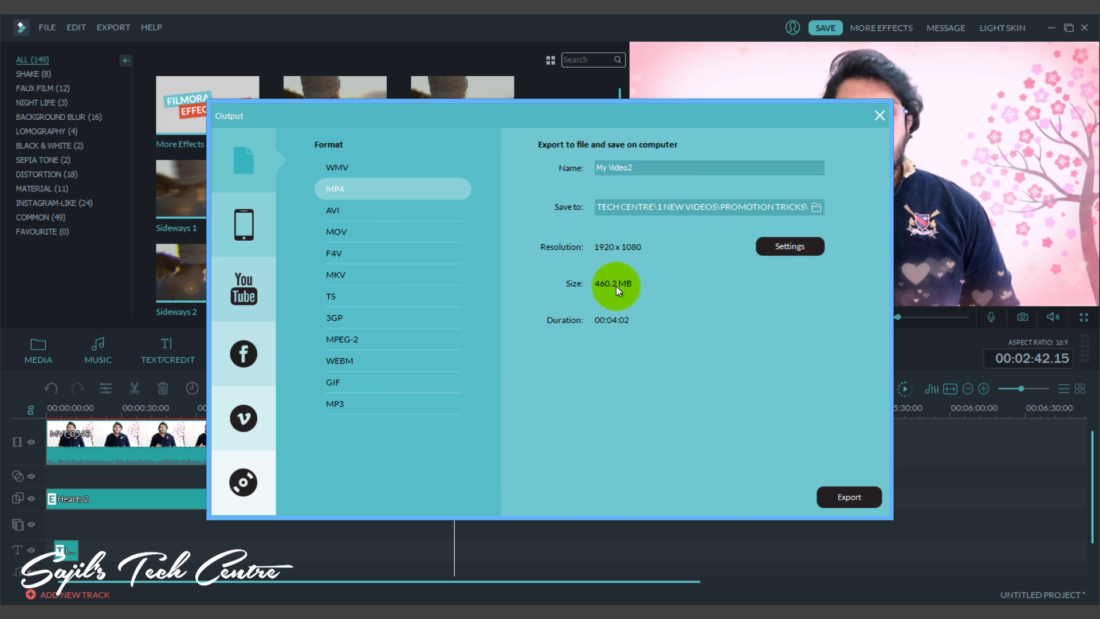
- Try an 80000 kbps bit rate, then settle on 30000 kbps for a 914.5 MB estimate
{"action": "left_click", "coordinate": [780, 247]}
{"action": "left_click", "coordinate": [559, 293]}
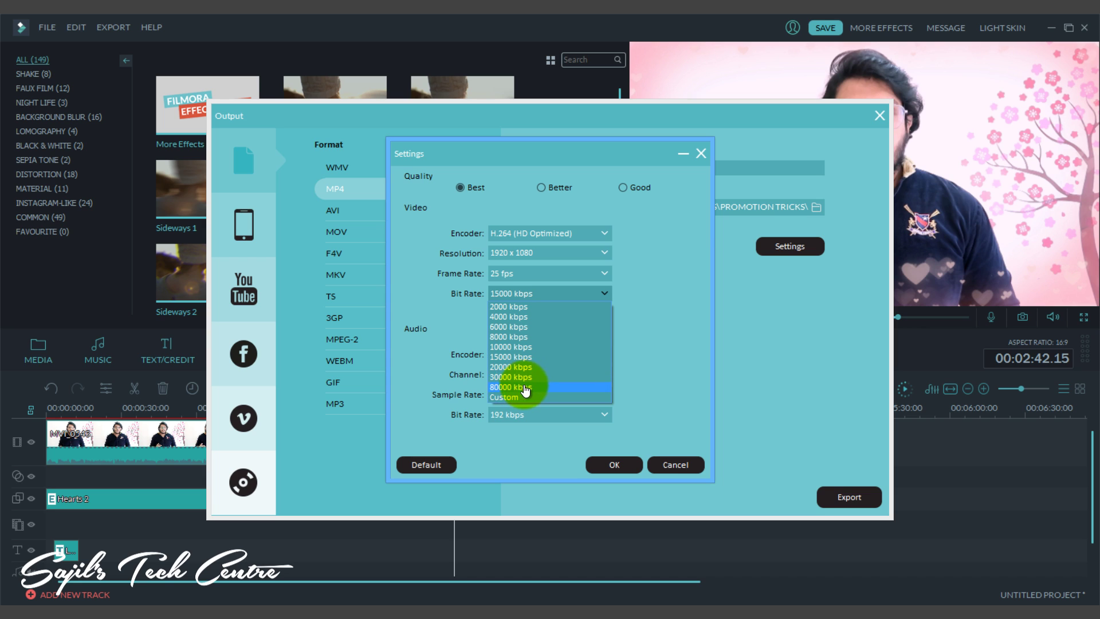
{"action": "left_click", "coordinate": [519, 387]}
{"action": "left_click", "coordinate": [612, 464]}
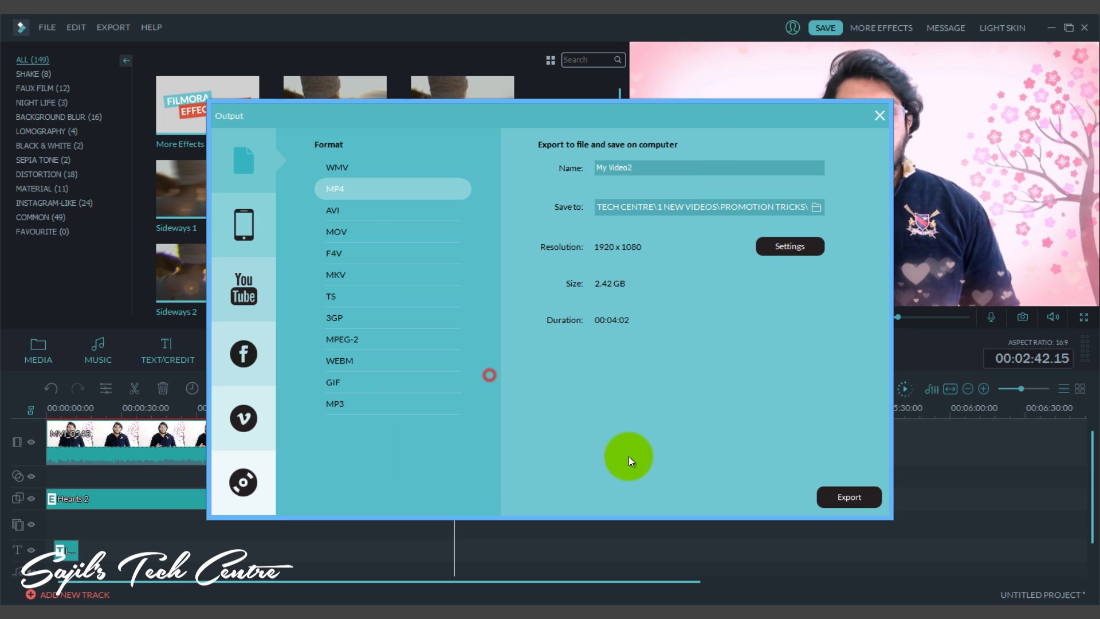
{"action": "left_click", "coordinate": [634, 284]}
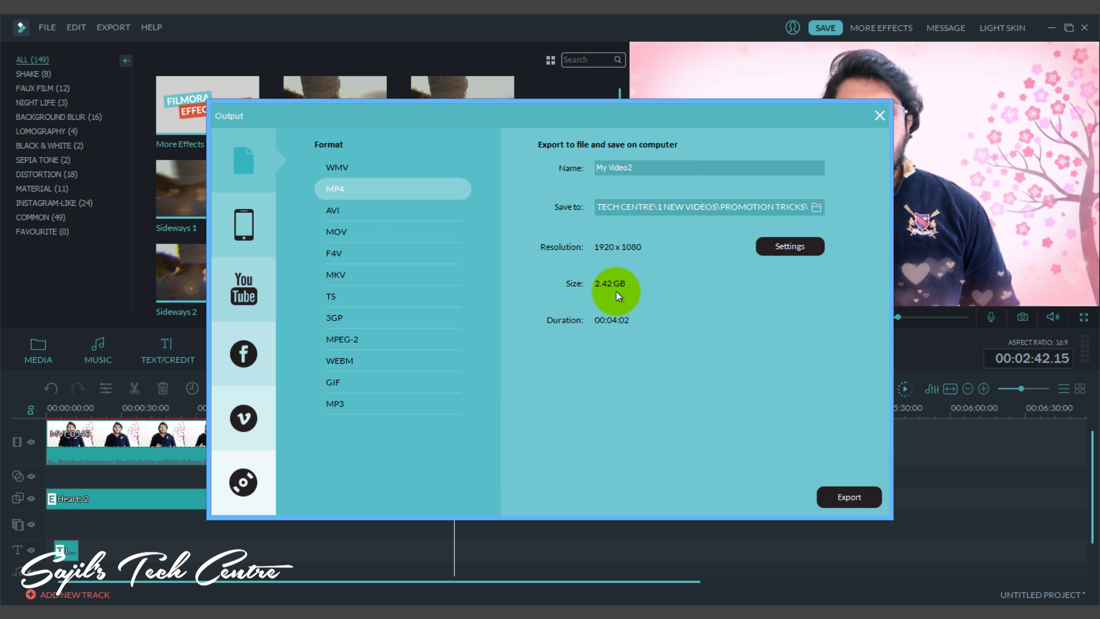
{"action": "left_click", "coordinate": [790, 248]}
{"action": "left_click", "coordinate": [527, 294]}
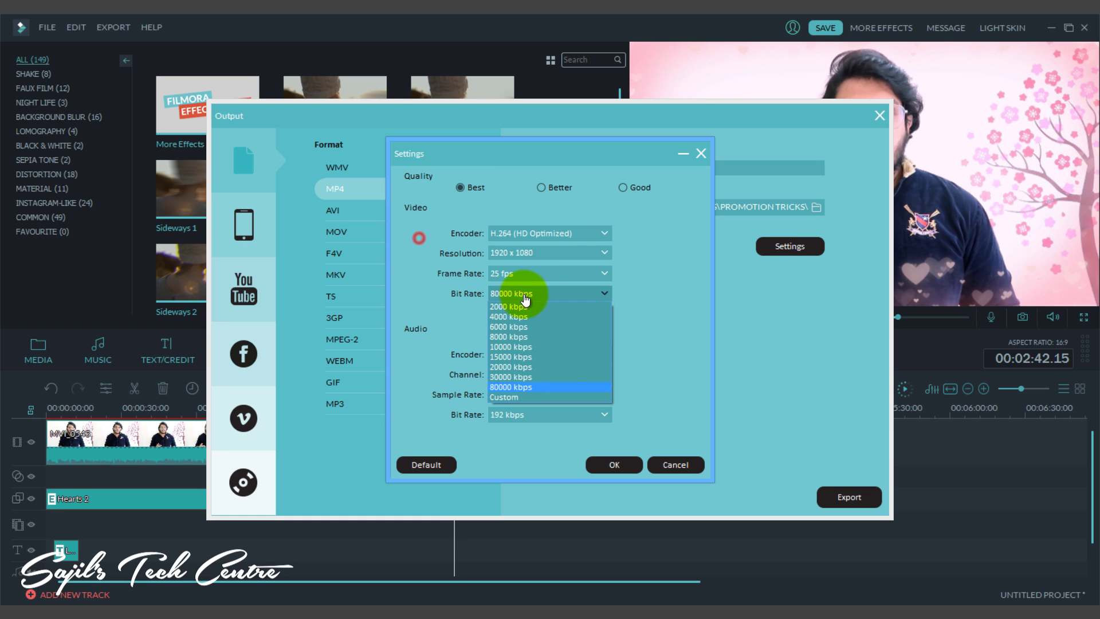
{"action": "left_click", "coordinate": [512, 377]}
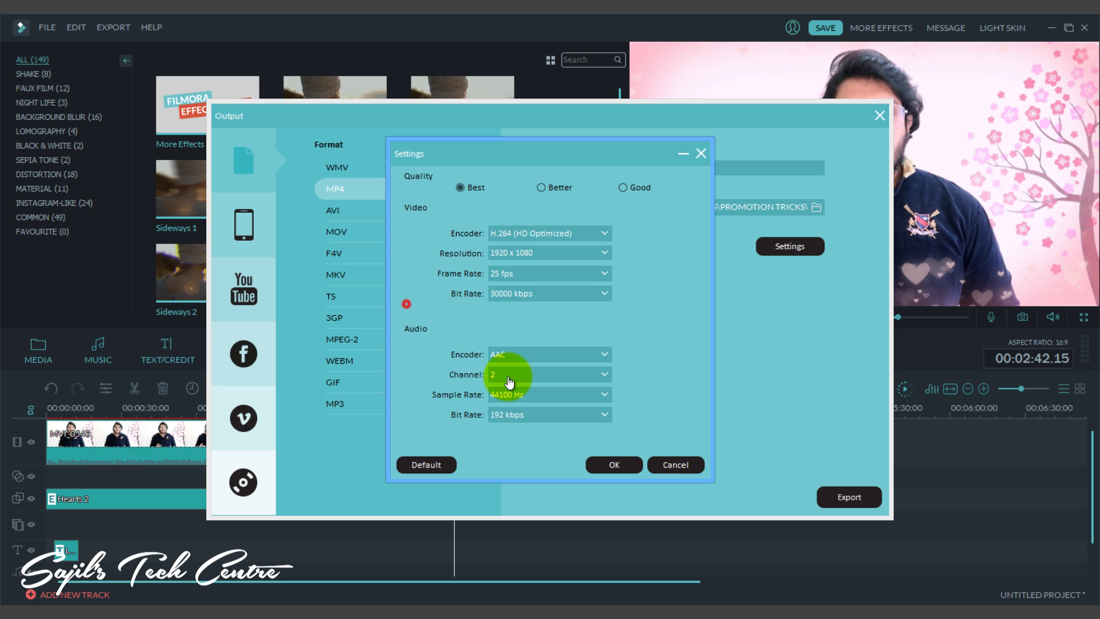
{"action": "left_click", "coordinate": [624, 465]}
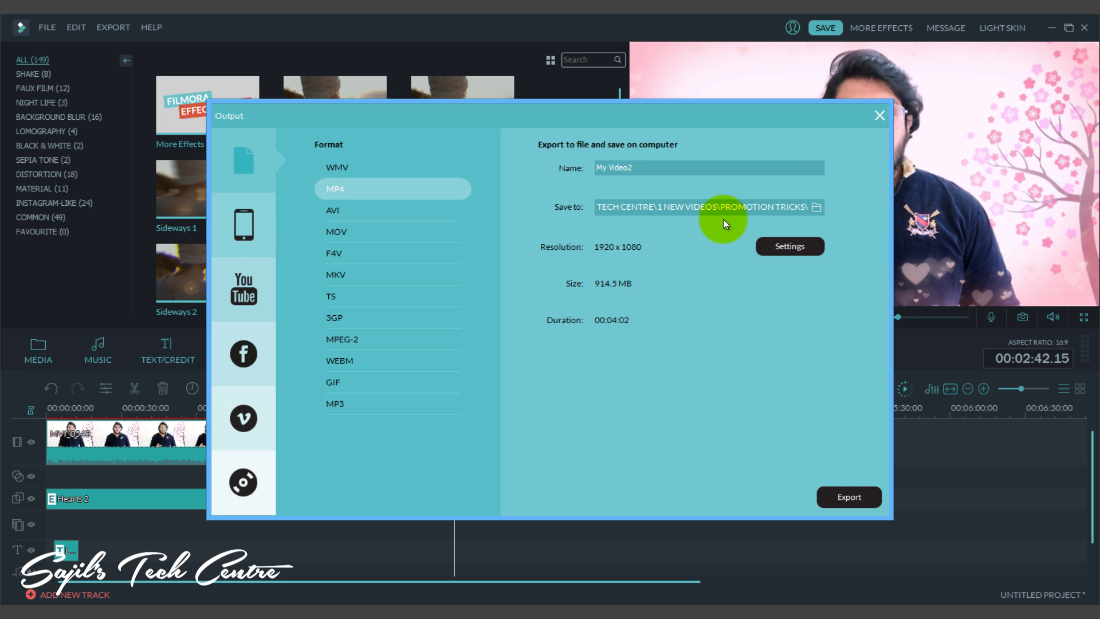
- Close the Output dialog and scrub the timeline to preview around 1:33, 0:22 and 1:26
{"action": "left_click", "coordinate": [879, 117]}
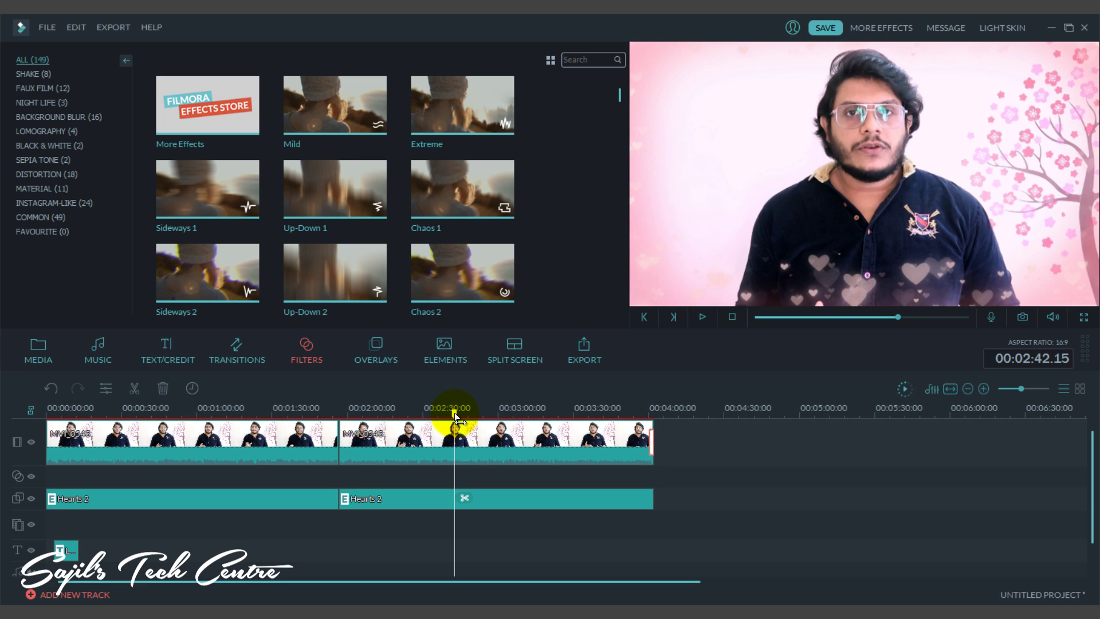
{"action": "left_click_drag", "start_coordinate": [457, 418], "coordinate": [283, 415]}
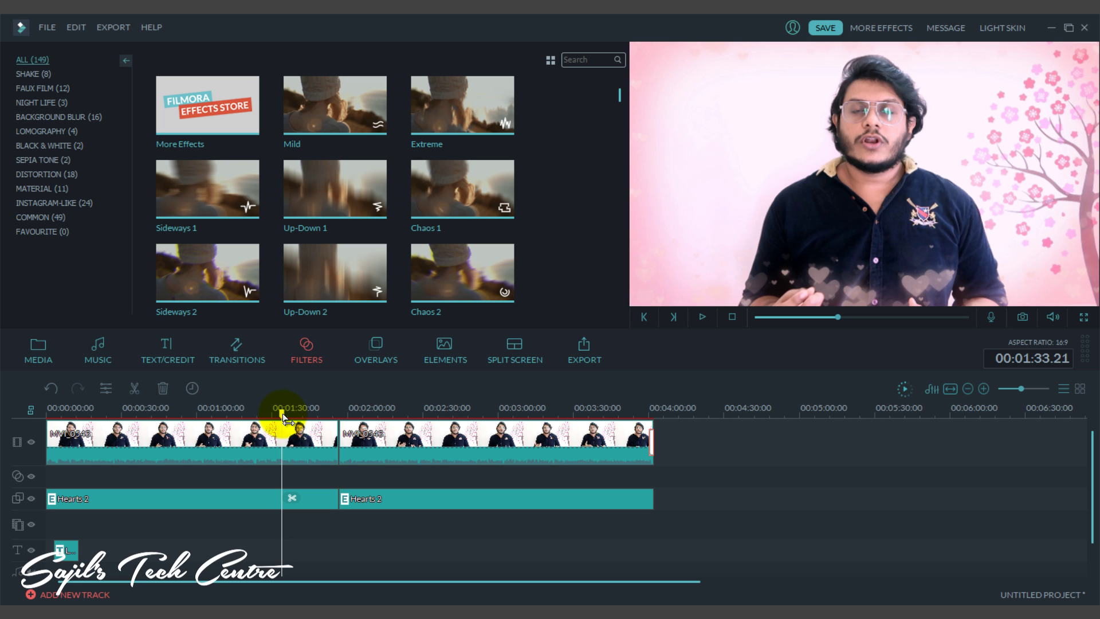
{"action": "left_click_drag", "start_coordinate": [283, 418], "coordinate": [210, 413]}
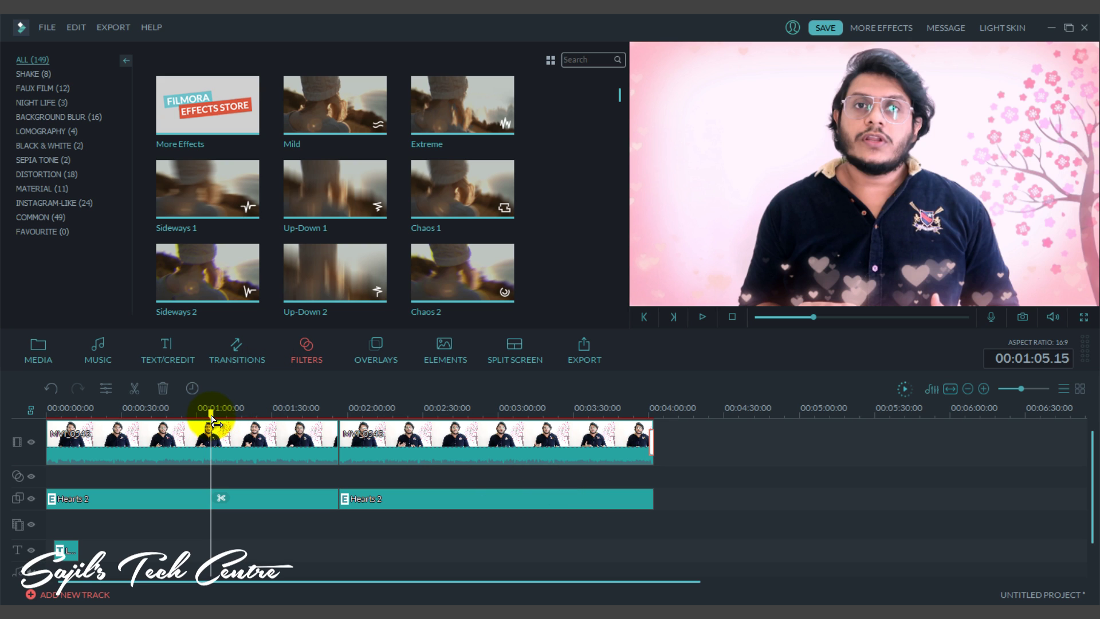
{"action": "left_click_drag", "start_coordinate": [216, 422], "coordinate": [306, 422]}
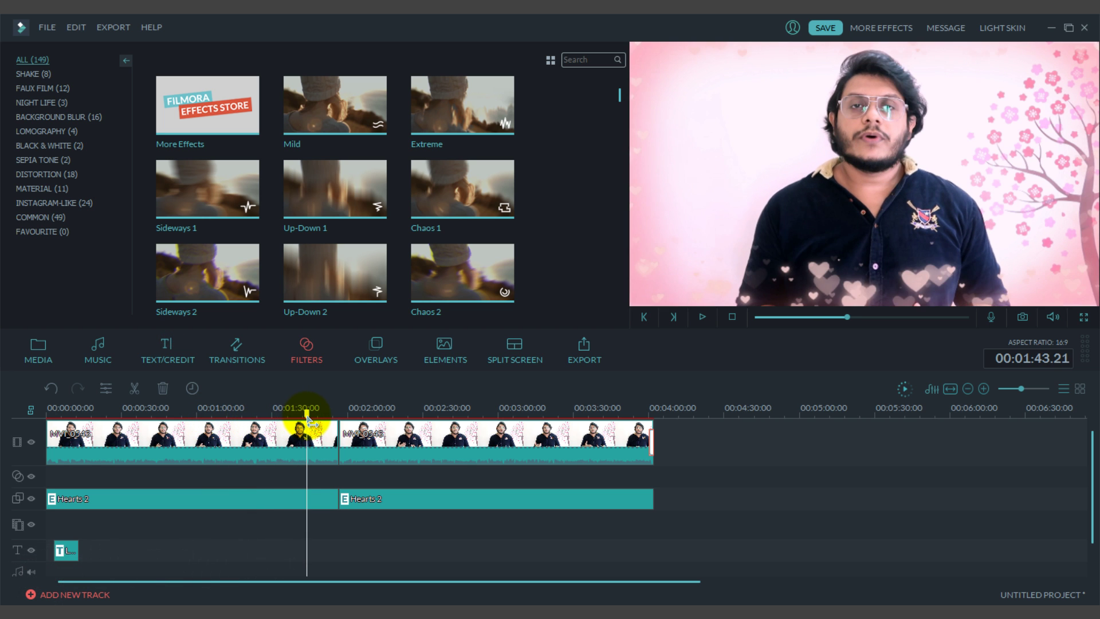